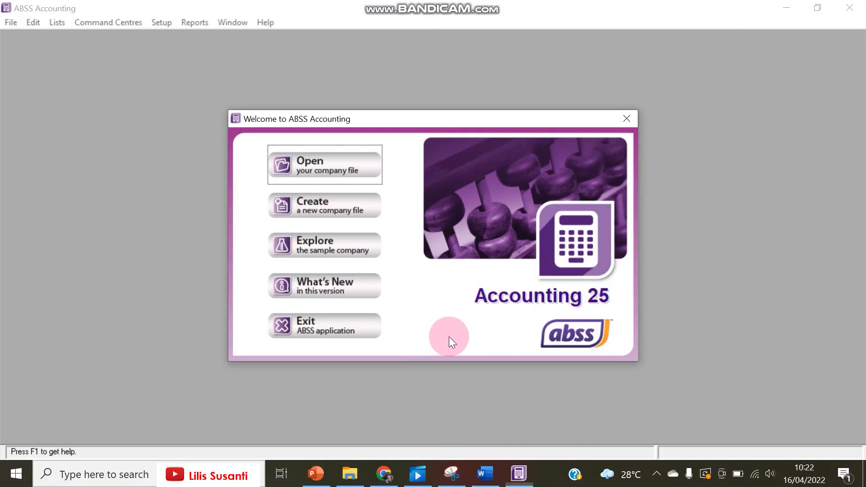
Step: Open the PT PRIMA ELEKTRONIK company file and sign on as Administrator with no password
{"action": "left_click", "coordinate": [270, 172]}
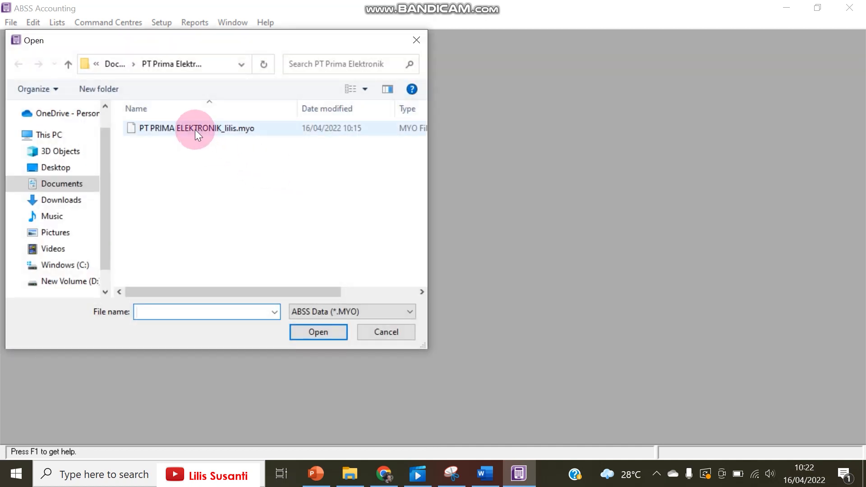
{"action": "double_click", "coordinate": [195, 129]}
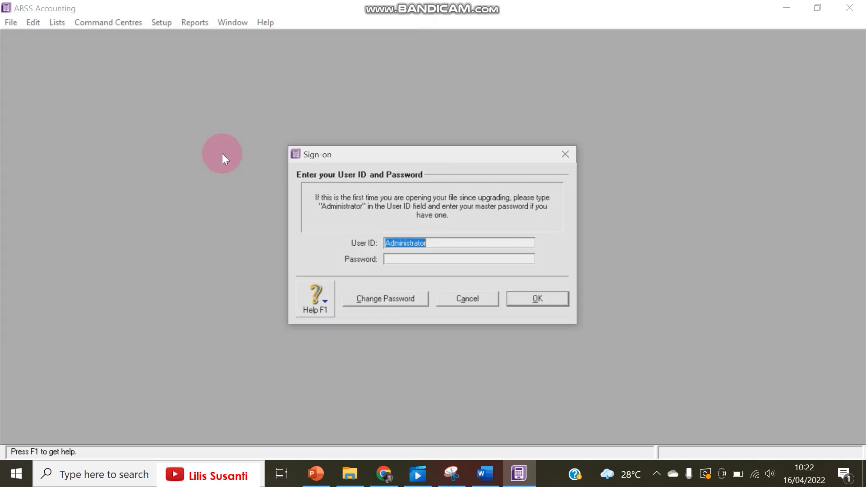
{"action": "left_click", "coordinate": [526, 298]}
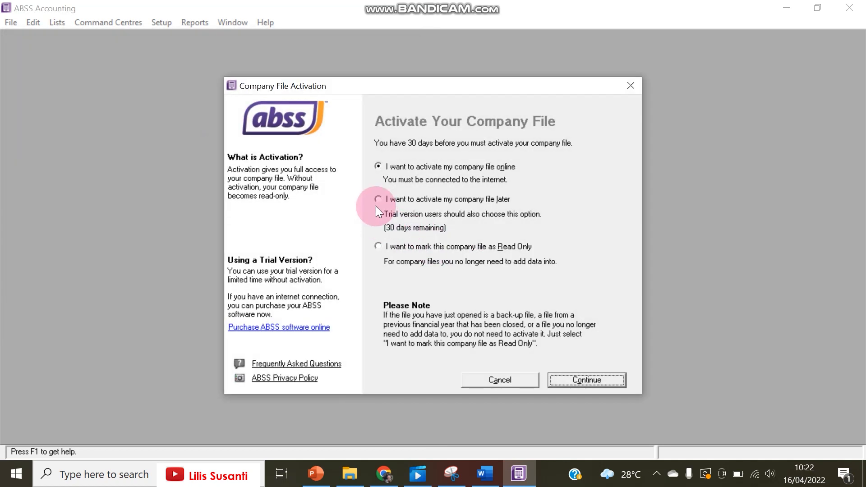
Step: Choose to activate the company file later and decline running data verification
{"action": "left_click", "coordinate": [377, 200]}
{"action": "left_click", "coordinate": [576, 383]}
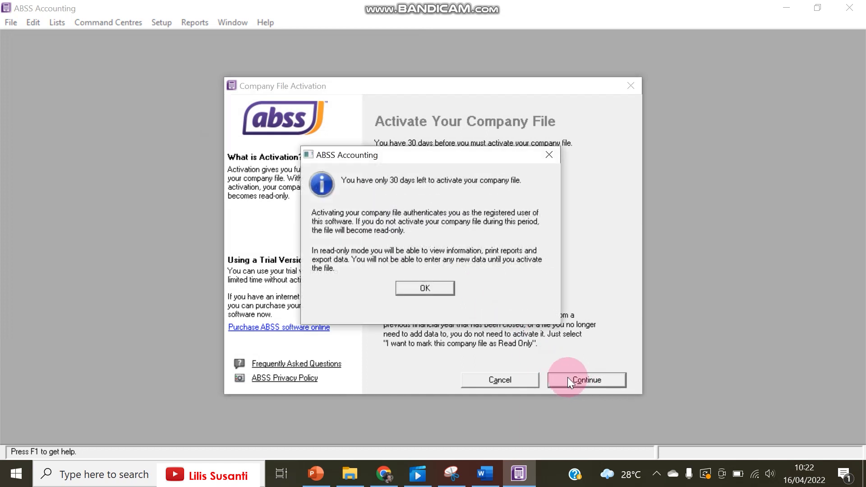
{"action": "left_click", "coordinate": [426, 290]}
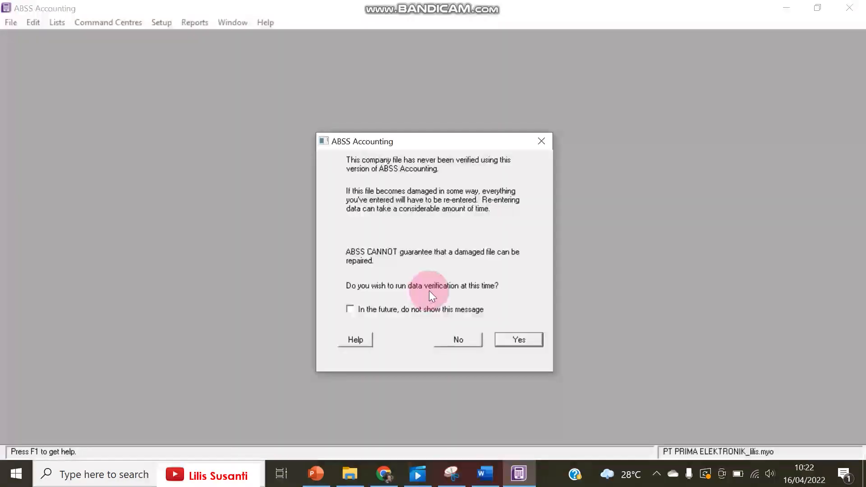
{"action": "left_click", "coordinate": [457, 340]}
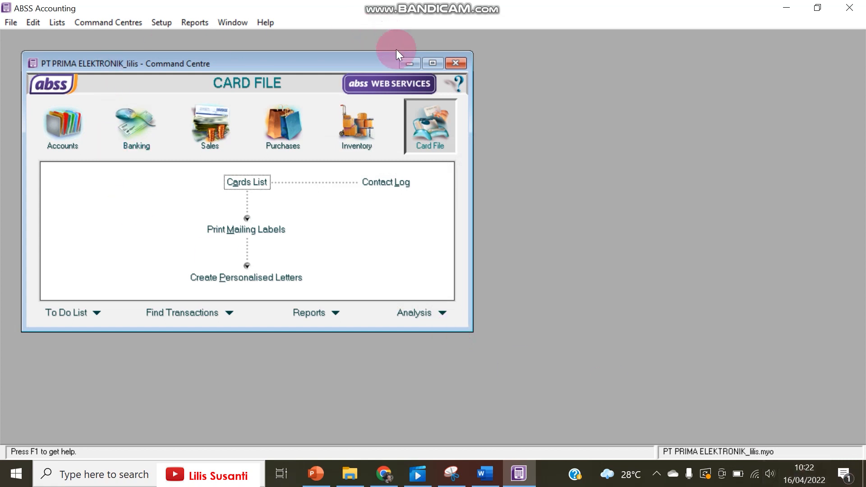
Step: Maximize the Command Centre and resize the accounting window to sit beside the Word document with the supplier tables
{"action": "left_click", "coordinate": [431, 63]}
{"action": "left_click", "coordinate": [817, 8]}
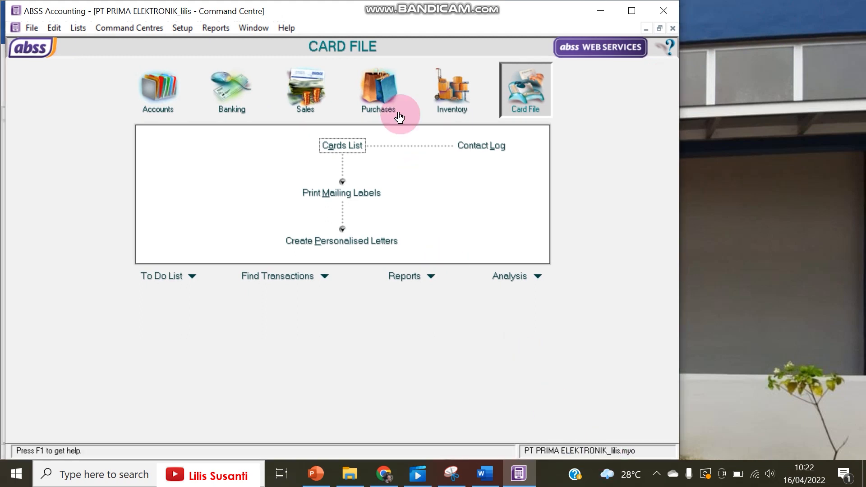
{"action": "left_click_drag", "start_coordinate": [390, 15], "coordinate": [574, 14]}
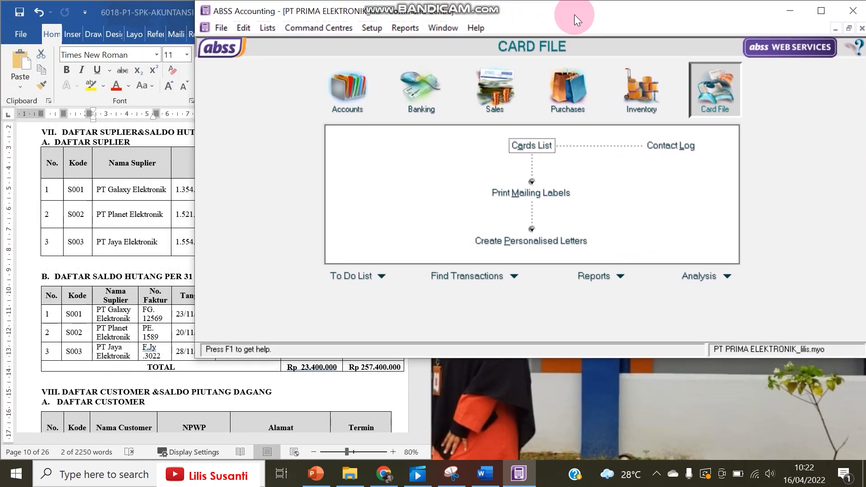
{"action": "left_click_drag", "start_coordinate": [200, 351], "coordinate": [391, 460]}
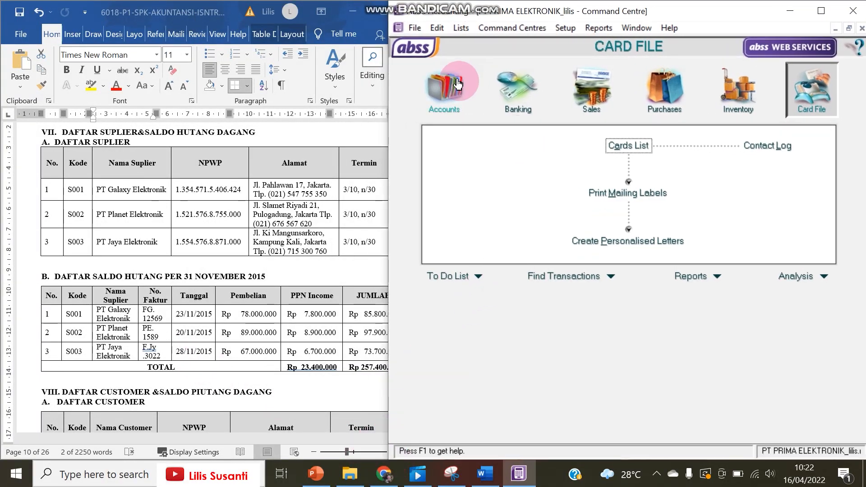
Step: Review the accounts list and the tax codes, including the VAT entry, and close both lists
{"action": "left_click", "coordinate": [444, 88]}
{"action": "left_click", "coordinate": [617, 143]}
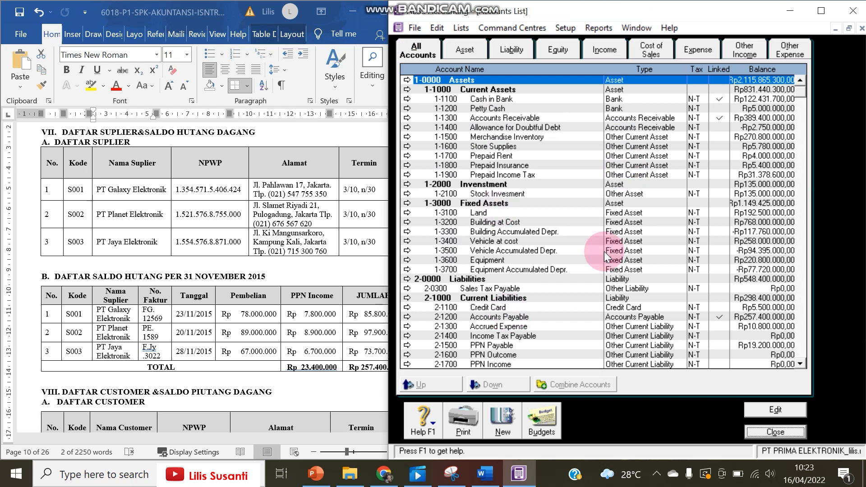
{"action": "left_click", "coordinate": [459, 29]}
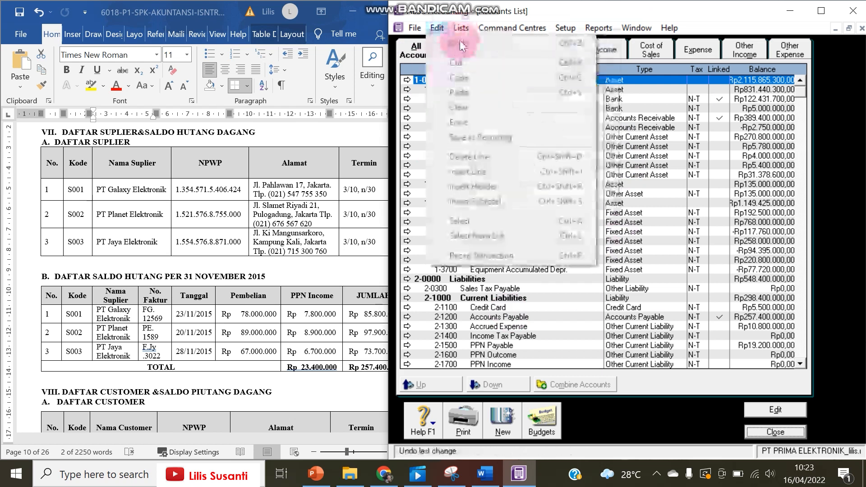
{"action": "left_click", "coordinate": [475, 123]}
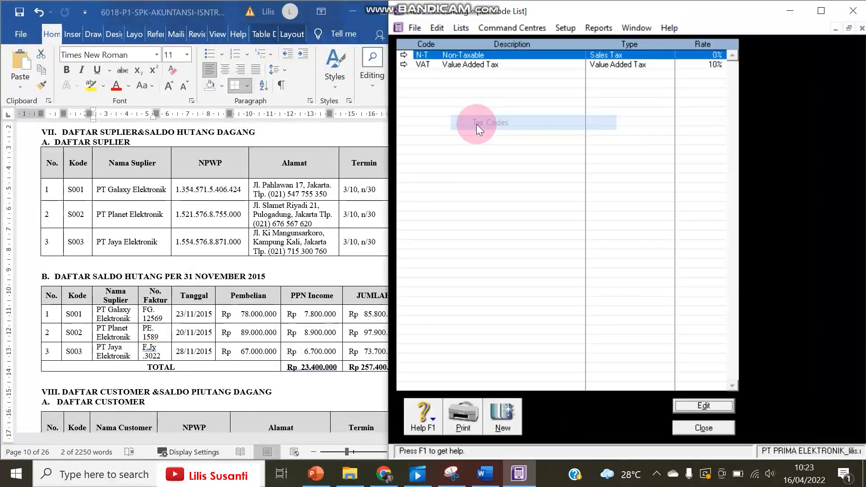
{"action": "left_click", "coordinate": [485, 64]}
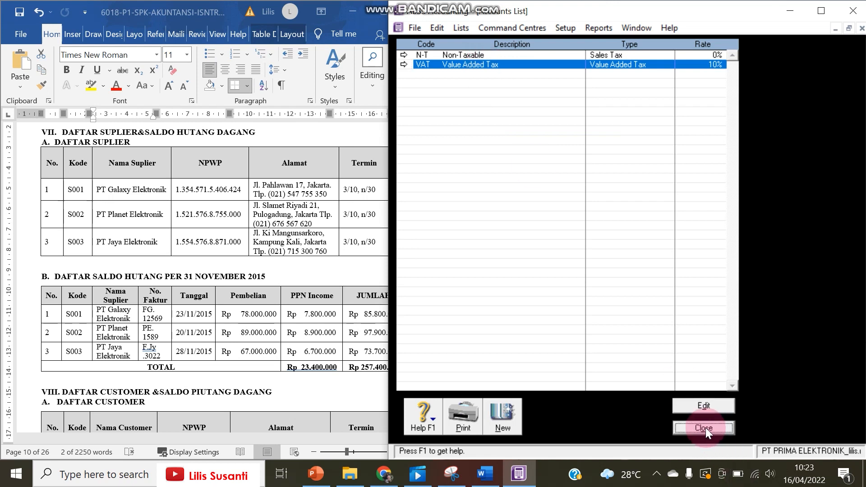
{"action": "left_click", "coordinate": [705, 428]}
{"action": "left_click", "coordinate": [758, 433]}
Step: Create a new card from the Cards List and set its card type to Supplier
{"action": "left_click", "coordinate": [99, 201]}
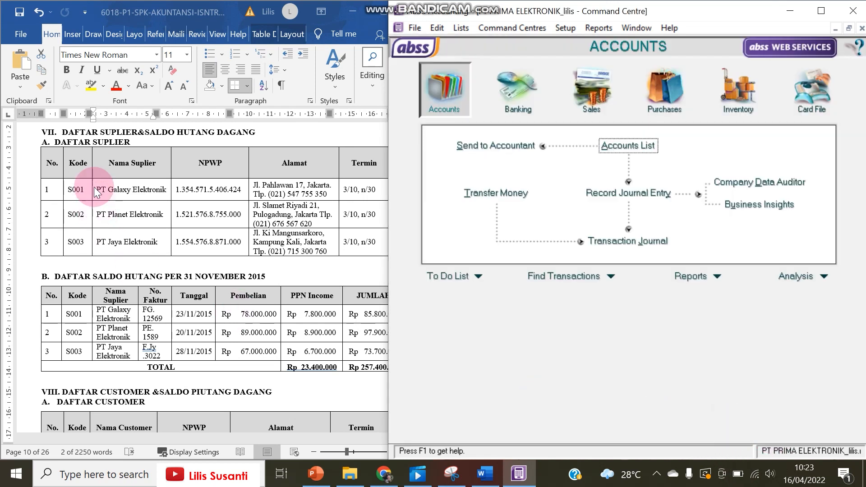
{"action": "left_click", "coordinate": [334, 204]}
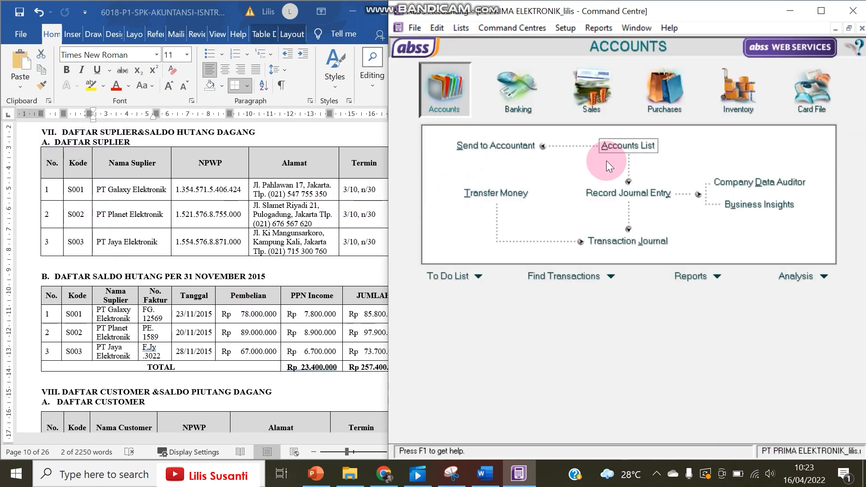
{"action": "left_click", "coordinate": [805, 100]}
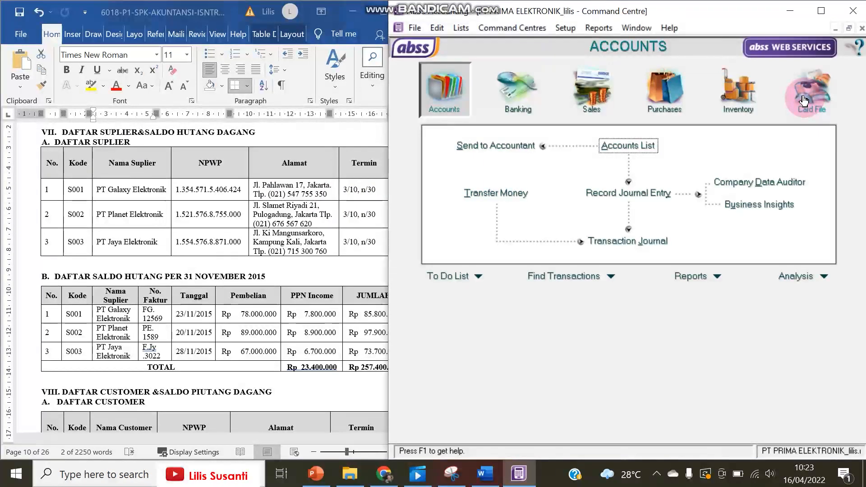
{"action": "left_click", "coordinate": [644, 145]}
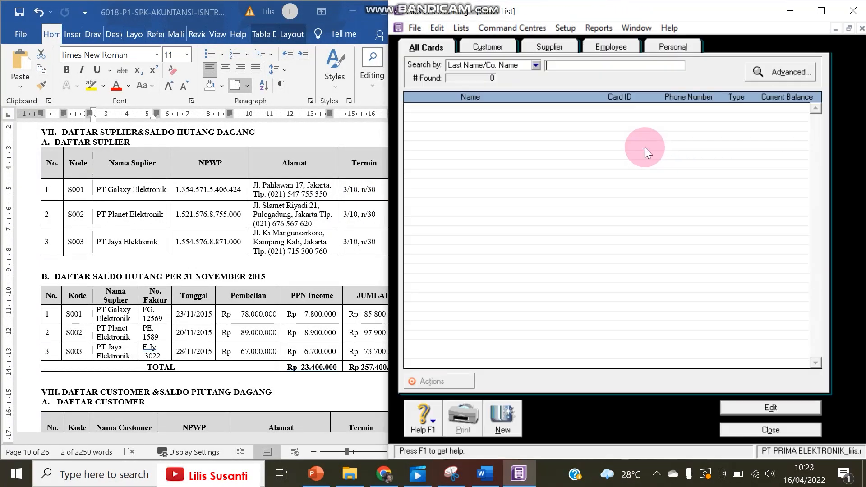
{"action": "left_click", "coordinate": [512, 409]}
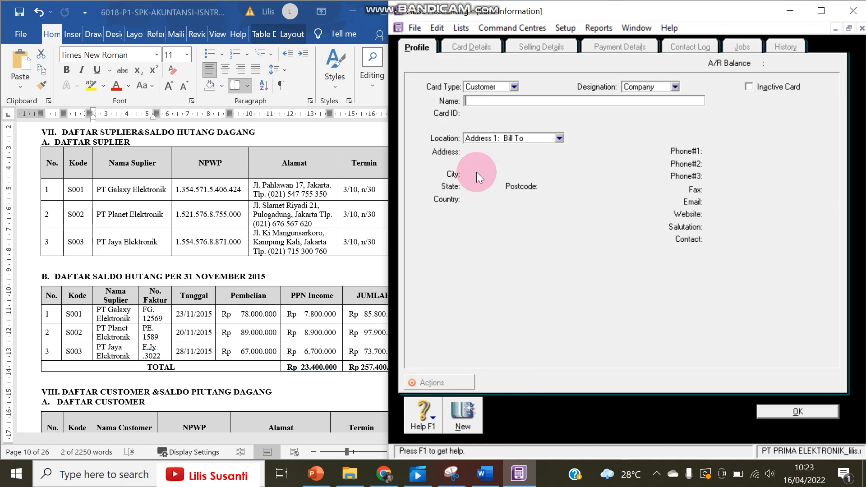
{"action": "left_click", "coordinate": [487, 90]}
{"action": "left_click", "coordinate": [478, 104]}
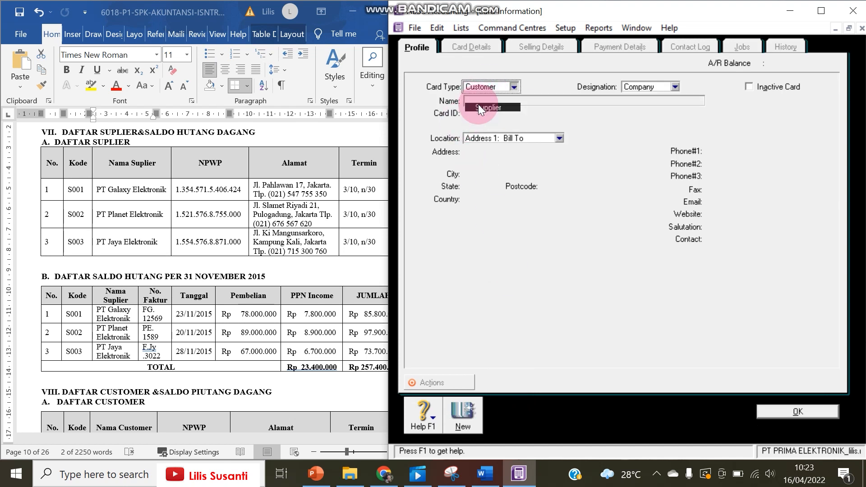
Step: Copy the supplier name PT Galaxy Elektronik from the Word table into the card and set the card ID to S001
{"action": "left_click", "coordinate": [107, 189]}
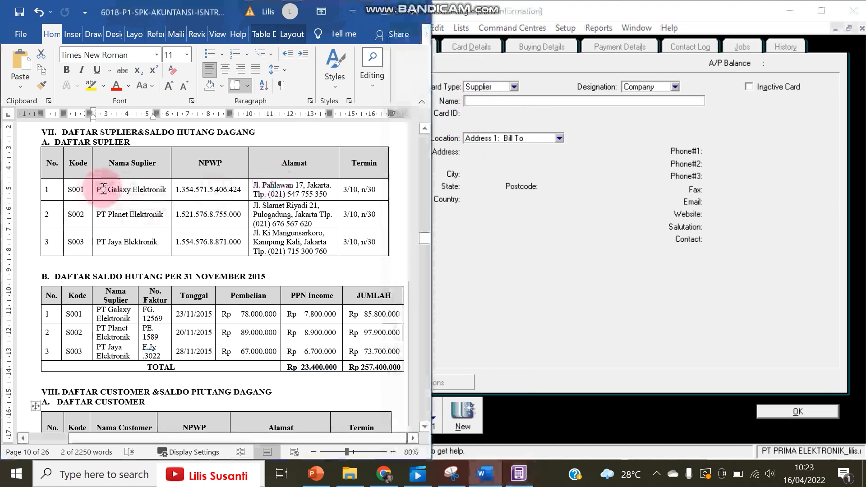
{"action": "left_click_drag", "start_coordinate": [101, 189], "coordinate": [155, 193]}
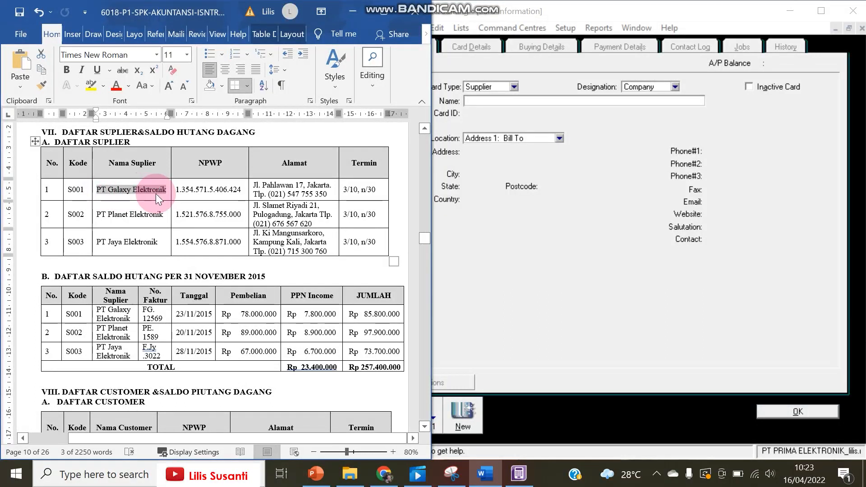
{"action": "key", "text": "ctrl+c"}
{"action": "left_click", "coordinate": [492, 103]}
{"action": "key", "text": "ctrl+v"}
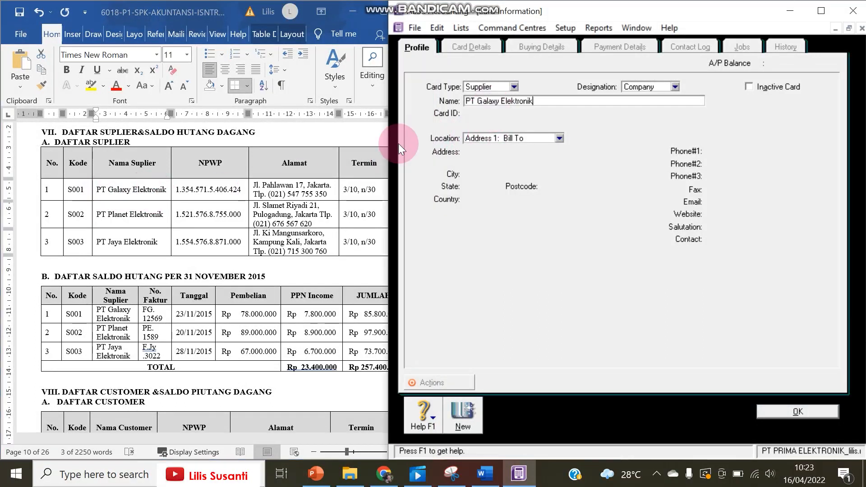
{"action": "key", "text": "Tab"}
{"action": "type", "text": "S001"}
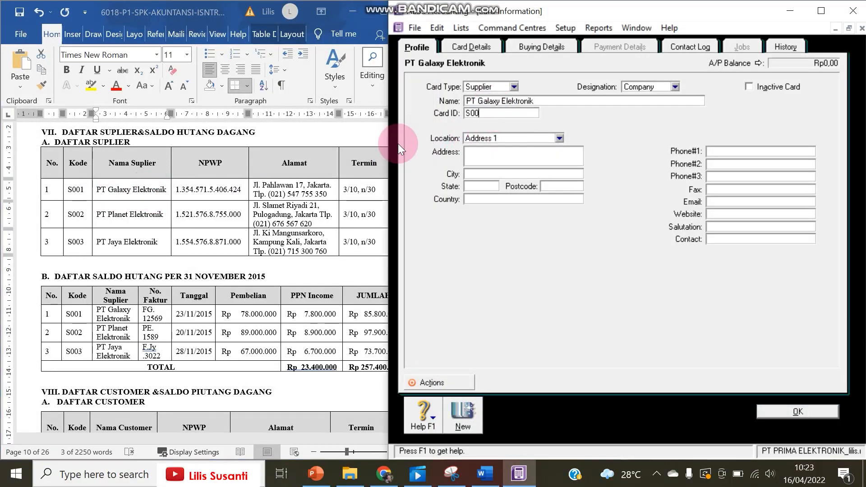
Step: Set PT Galaxy Elektronik's terms to In a Given # of Days, 10 discount days, 30 balance due days and 3% early payment discount
{"action": "left_click", "coordinate": [530, 47]}
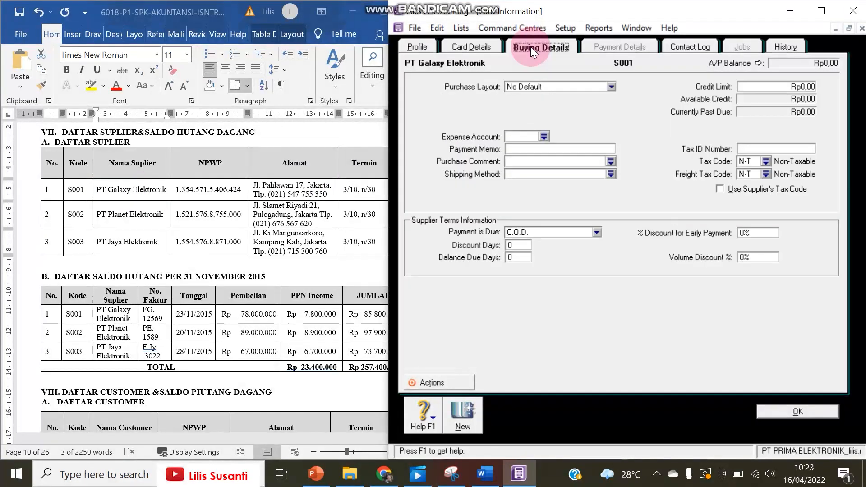
{"action": "left_click", "coordinate": [531, 233]}
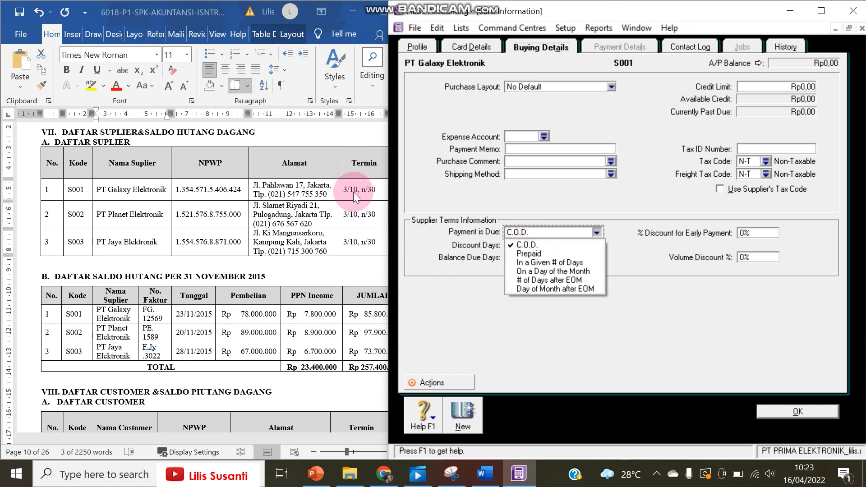
{"action": "left_click", "coordinate": [525, 261]}
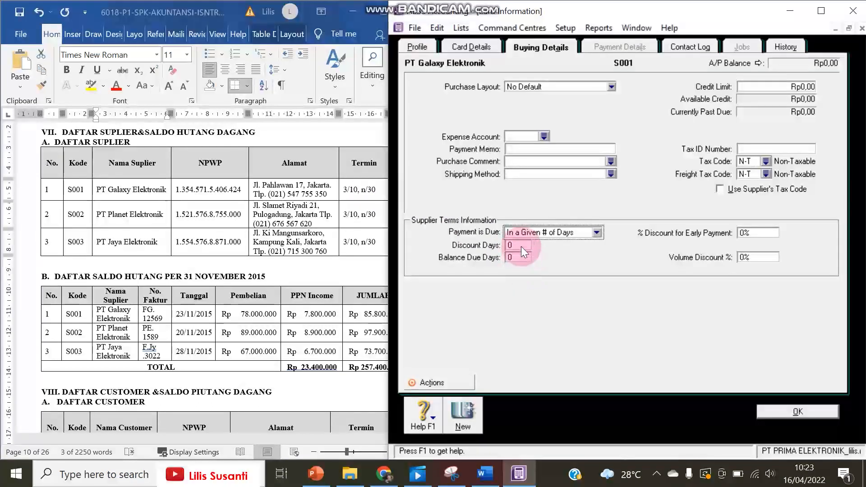
{"action": "left_click", "coordinate": [510, 247]}
{"action": "type", "text": "10"}
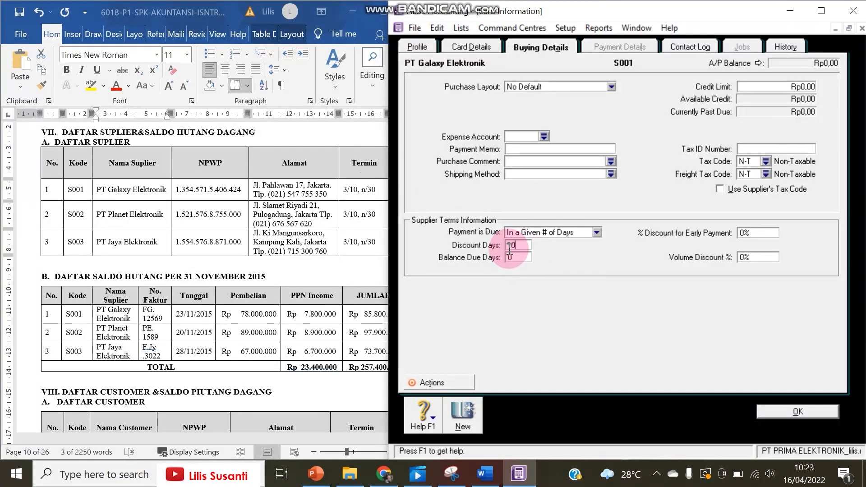
{"action": "key", "text": "Tab"}
{"action": "key", "text": "Tab"}
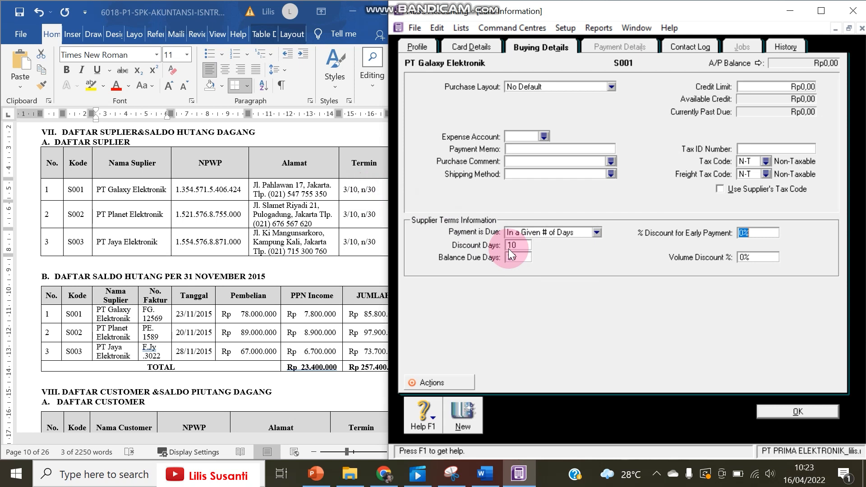
{"action": "type", "text": "3"}
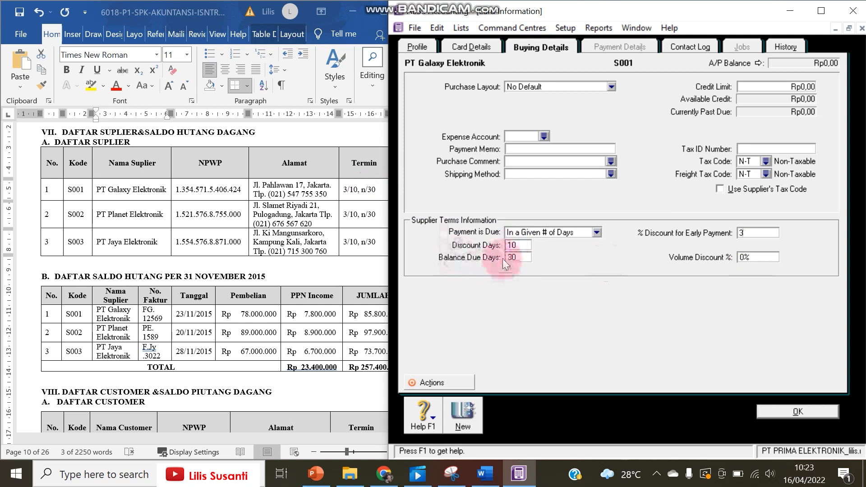
Step: Start another supplier card, copying the name PT Planet Elektronik from the Word table and entering card ID S002
{"action": "left_click", "coordinate": [472, 411]}
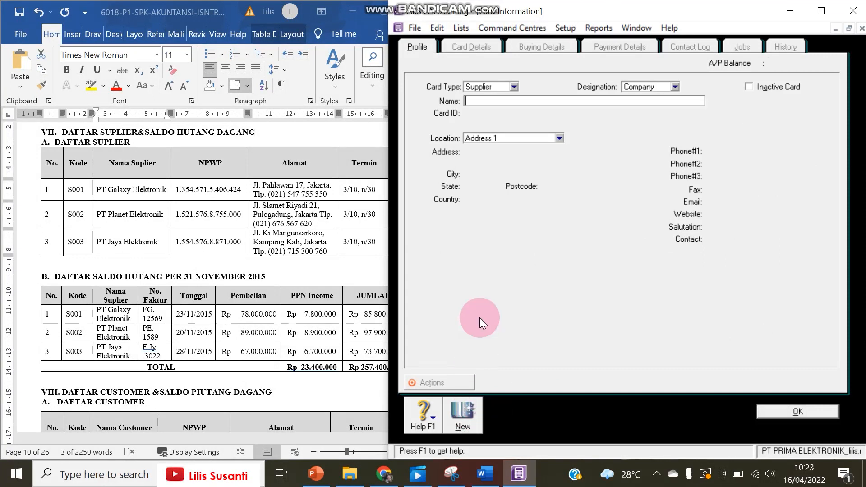
{"action": "left_click", "coordinate": [97, 213]}
{"action": "left_click_drag", "start_coordinate": [98, 213], "coordinate": [163, 215]}
{"action": "left_click", "coordinate": [446, 109]}
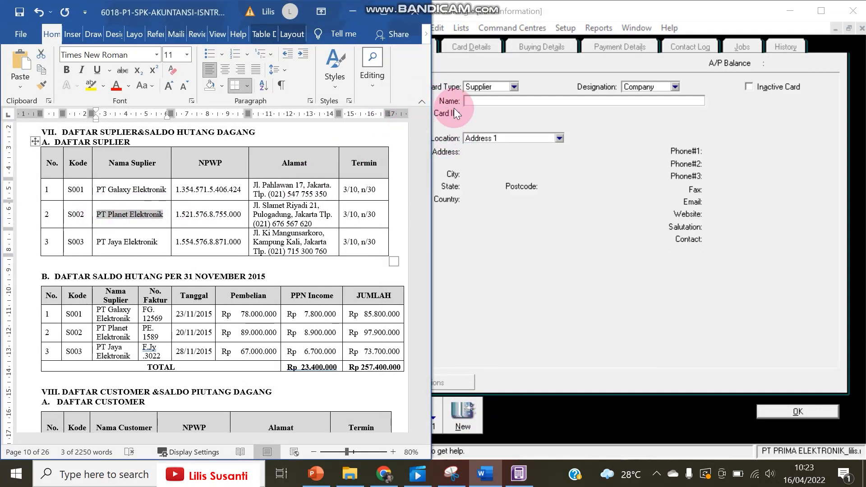
{"action": "key", "text": "ctrl+v"}
{"action": "key", "text": "Tab"}
{"action": "type", "text": "S002"}
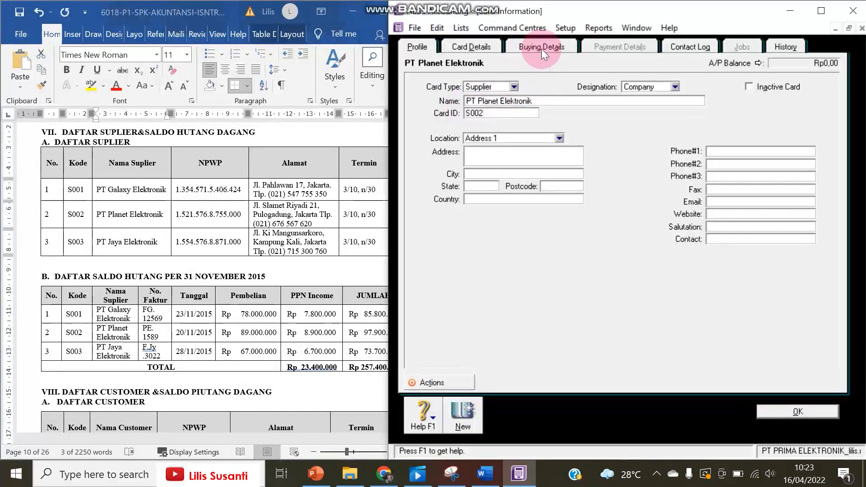
Step: Set PT Planet Elektronik's terms to In a Given # of Days, 10 discount days, 30 balance due days and 3% early payment discount
{"action": "left_click", "coordinate": [541, 49]}
{"action": "left_click", "coordinate": [510, 233]}
{"action": "left_click", "coordinate": [518, 259]}
{"action": "left_click", "coordinate": [512, 245]}
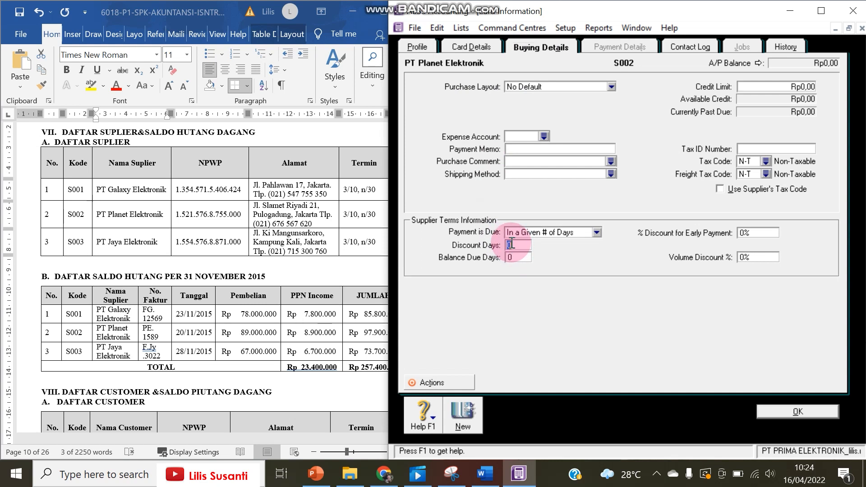
{"action": "type", "text": "10"}
{"action": "key", "text": "Tab"}
{"action": "type", "text": "30"}
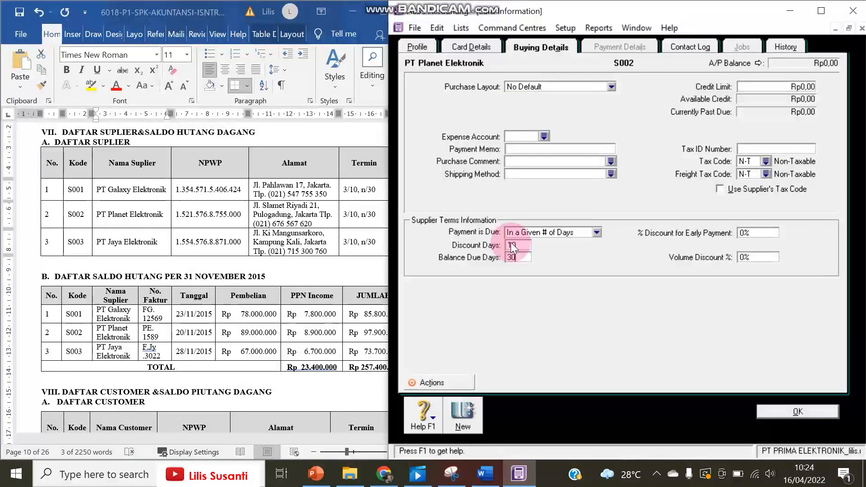
{"action": "key", "text": "Tab"}
{"action": "type", "text": "3"}
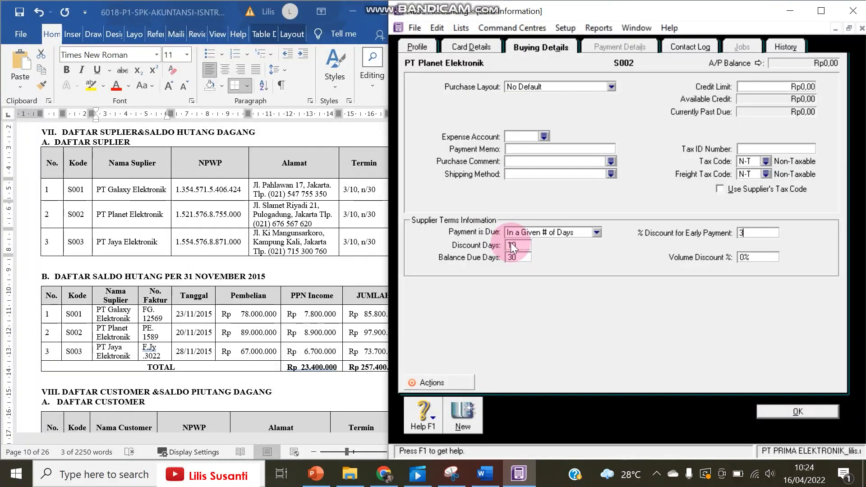
Step: Start another supplier card, copying the name PT Jaya Elektronik from the Word table and entering card ID S003
{"action": "left_click", "coordinate": [464, 415]}
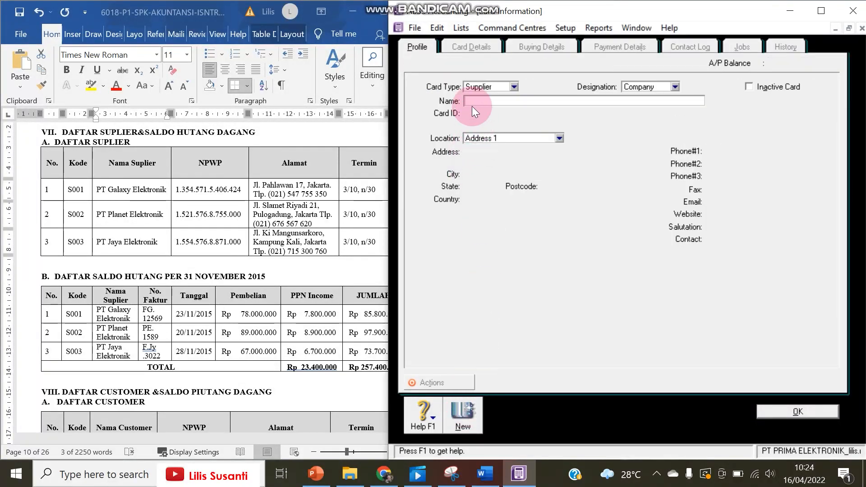
{"action": "left_click", "coordinate": [98, 242]}
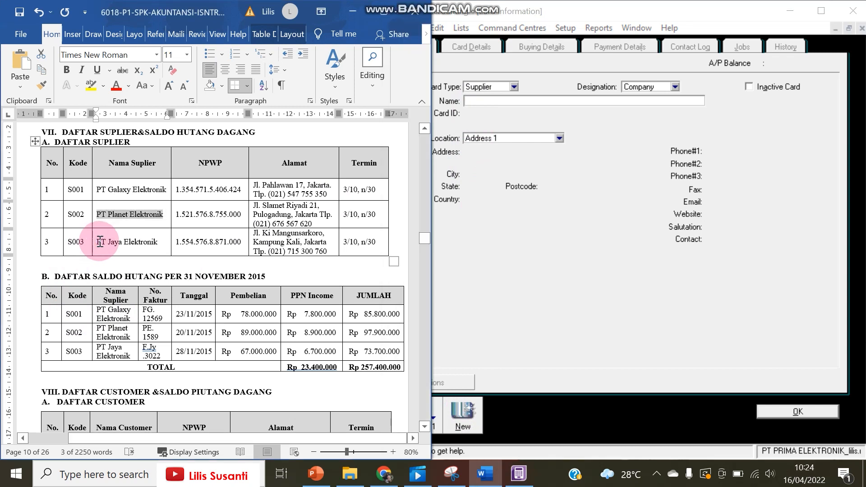
{"action": "left_click_drag", "start_coordinate": [100, 242], "coordinate": [159, 248]}
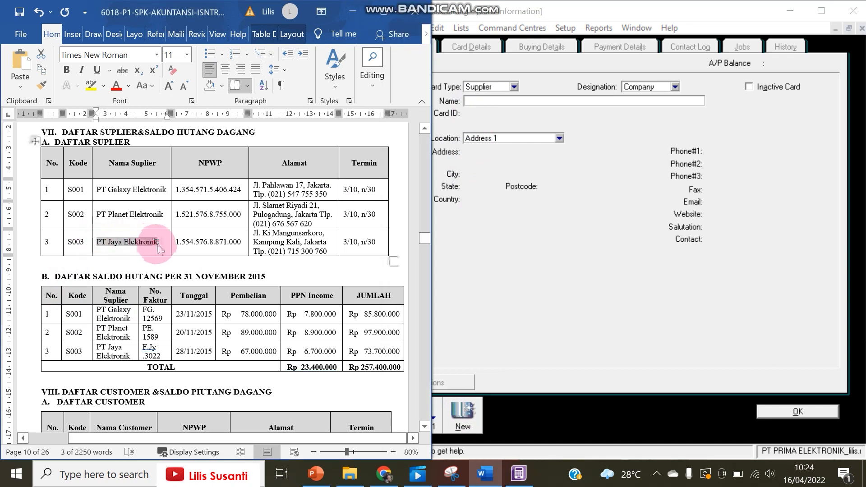
{"action": "key", "text": "ctrl+c"}
{"action": "left_click", "coordinate": [499, 100]}
{"action": "key", "text": "ctrl+v"}
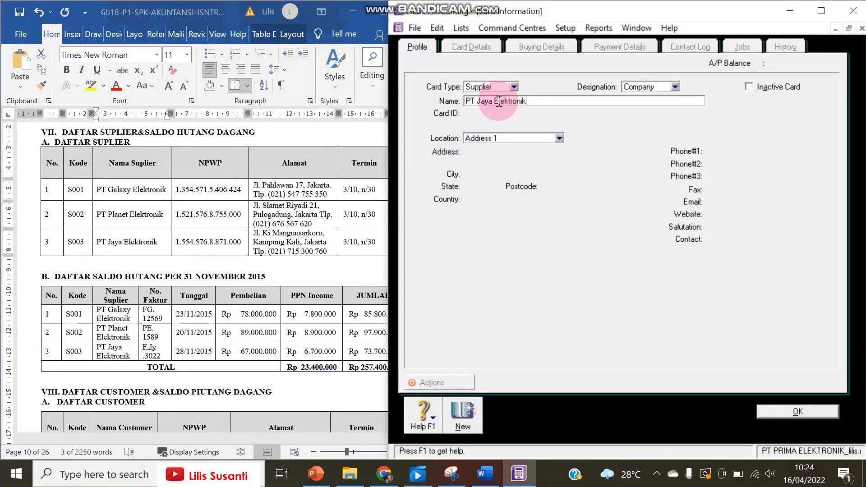
{"action": "key", "text": "Tab"}
{"action": "type", "text": "S"}
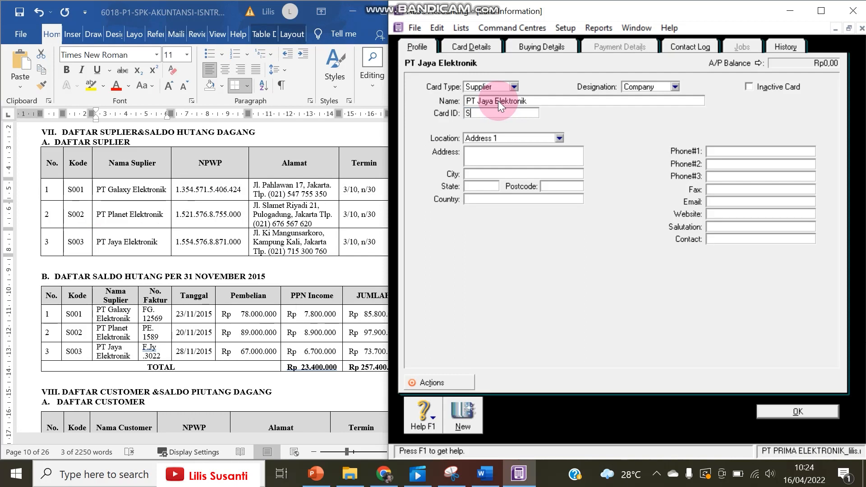
Step: Set PT Jaya Elektronik's terms to In a Given # of Days, 10 discount days, 30 balance due days and 3% early payment discount, and save the card
{"action": "left_click", "coordinate": [519, 47]}
{"action": "left_click", "coordinate": [519, 231]}
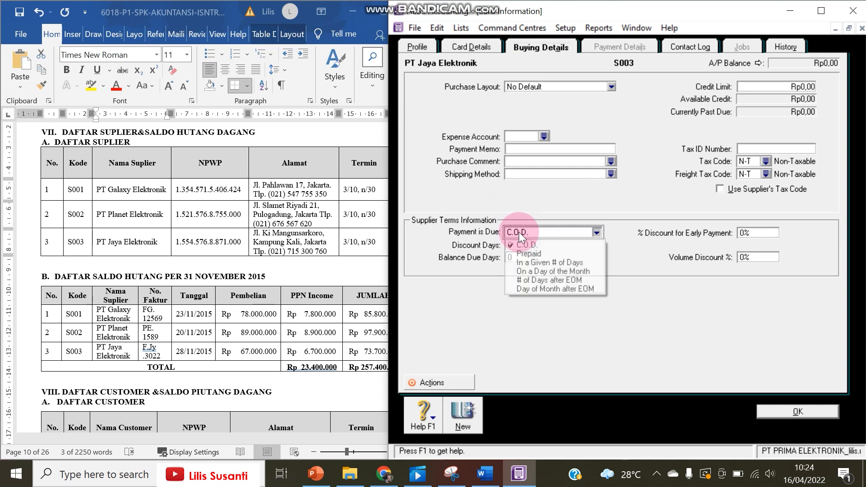
{"action": "left_click", "coordinate": [517, 257]}
{"action": "left_click", "coordinate": [509, 246]}
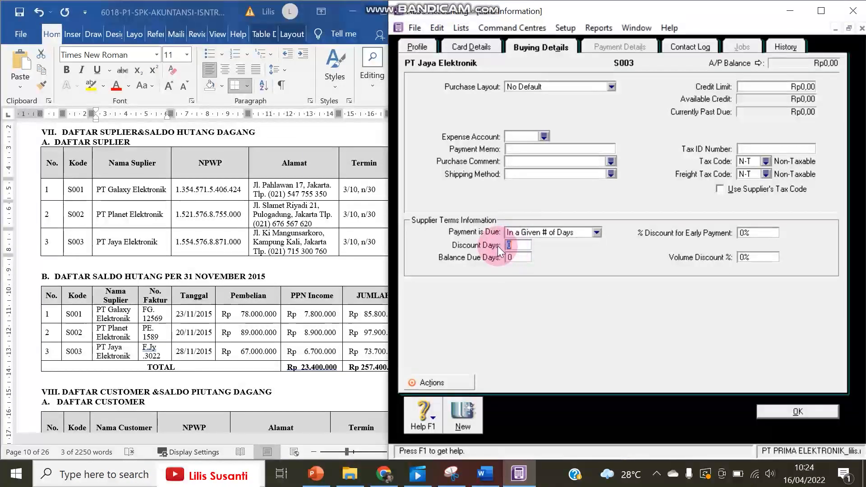
{"action": "type", "text": "1030"}
{"action": "key", "text": "Tab"}
{"action": "type", "text": "3"}
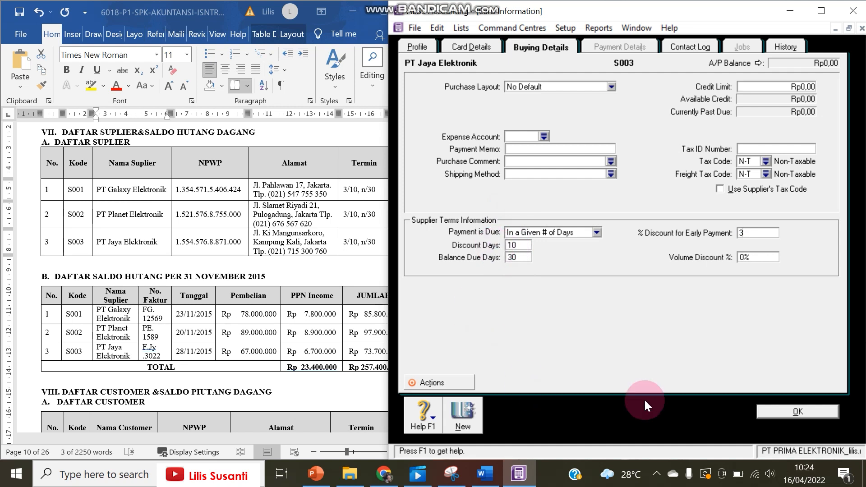
{"action": "left_click", "coordinate": [781, 412]}
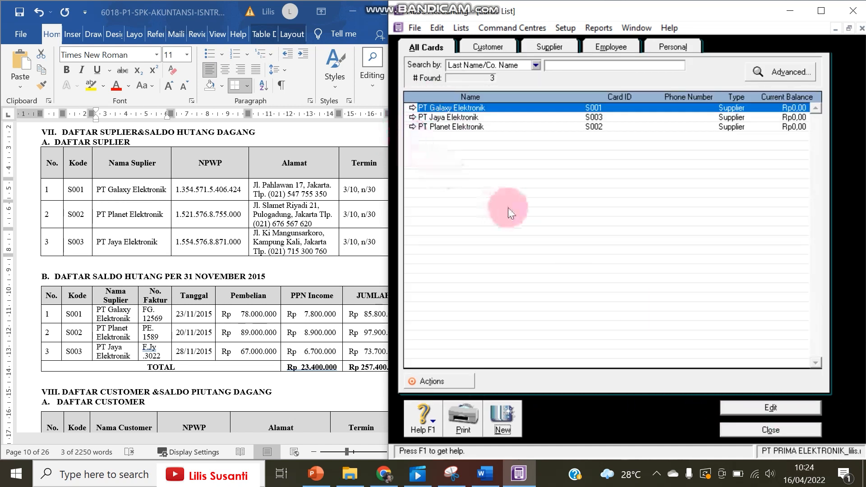
Step: Reopen the PT Jaya Elektronik card to check its profile, and return to the cards list
{"action": "left_click", "coordinate": [416, 118]}
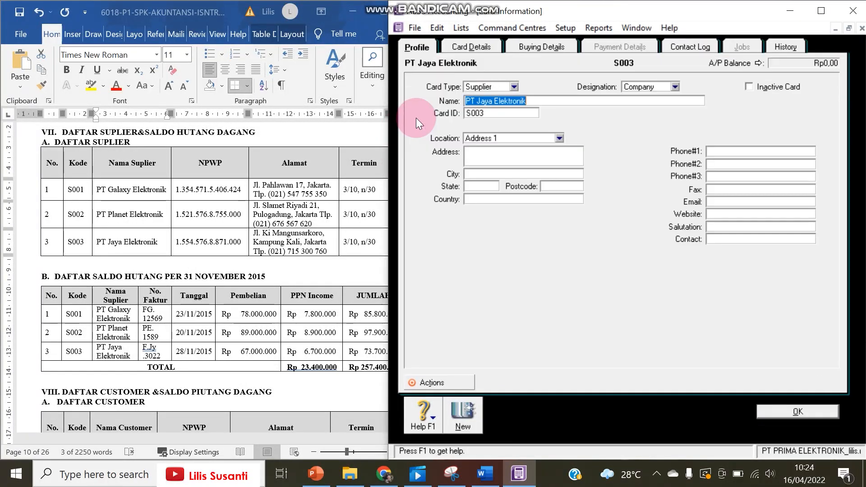
{"action": "left_click", "coordinate": [786, 412]}
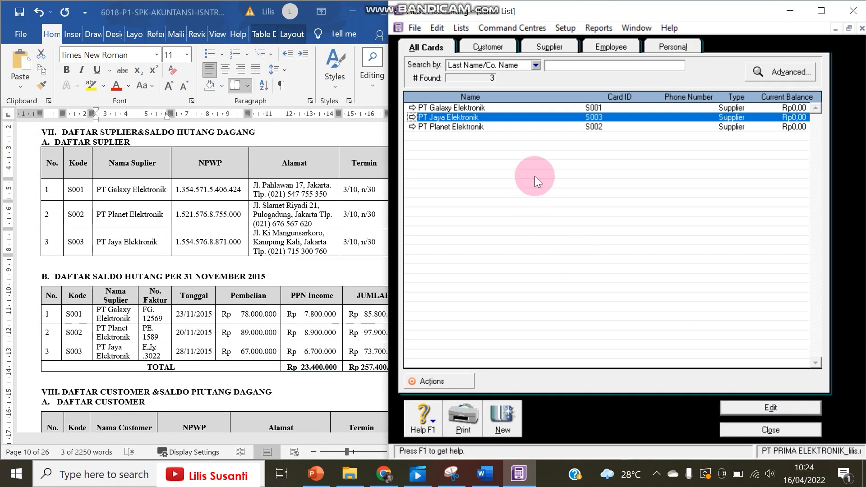
{"action": "left_click", "coordinate": [129, 138]}
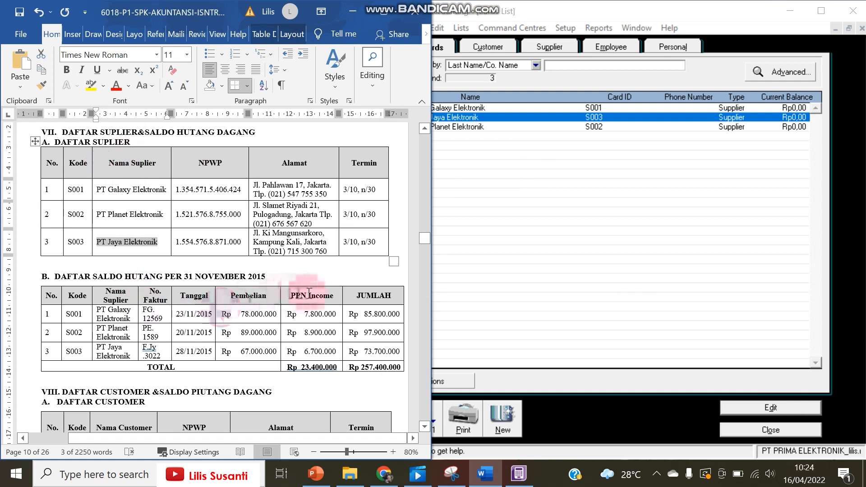
{"action": "left_click", "coordinate": [450, 95]}
{"action": "left_click", "coordinate": [557, 9]}
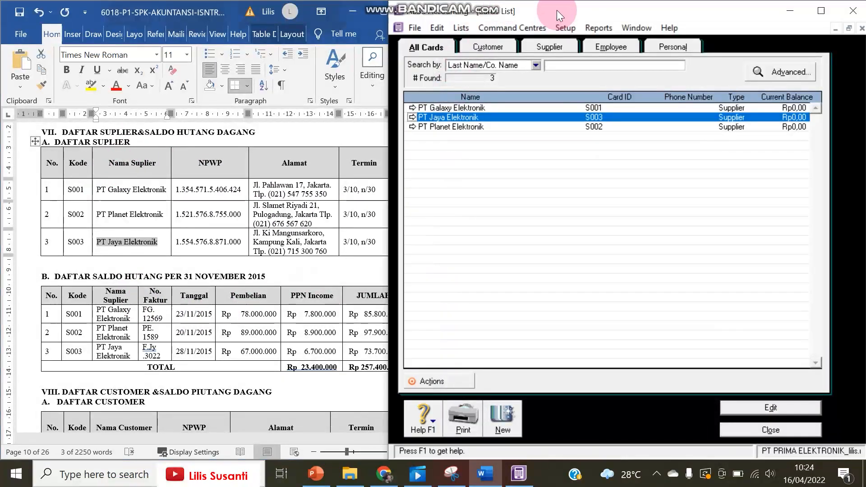
{"action": "left_click", "coordinate": [526, 26]}
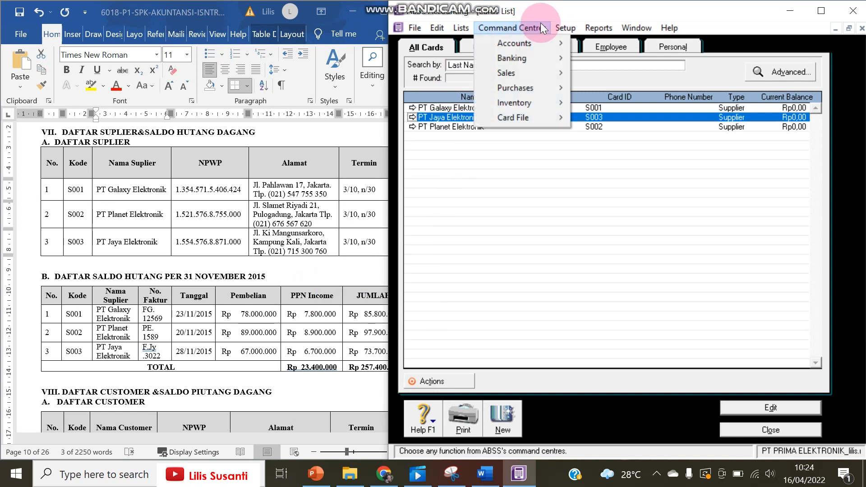
{"action": "left_click", "coordinate": [557, 21]}
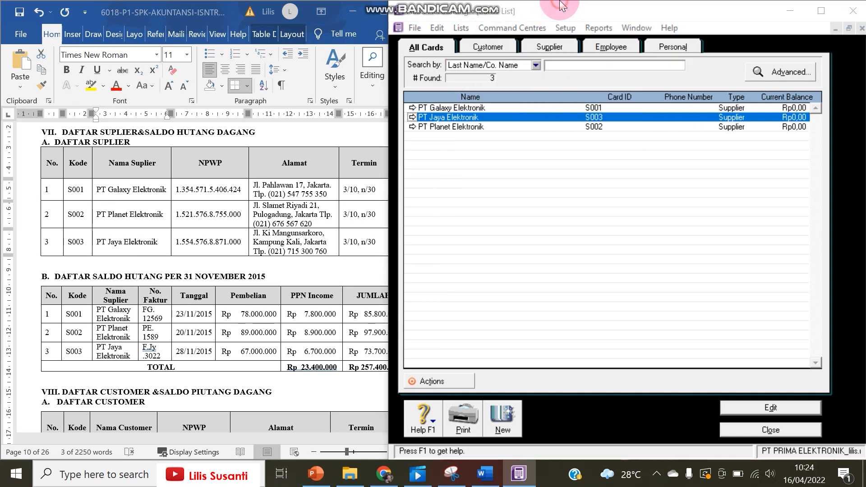
Step: Open the Supplier Balances setup for entering the suppliers' opening payables
{"action": "left_click", "coordinate": [557, 27]}
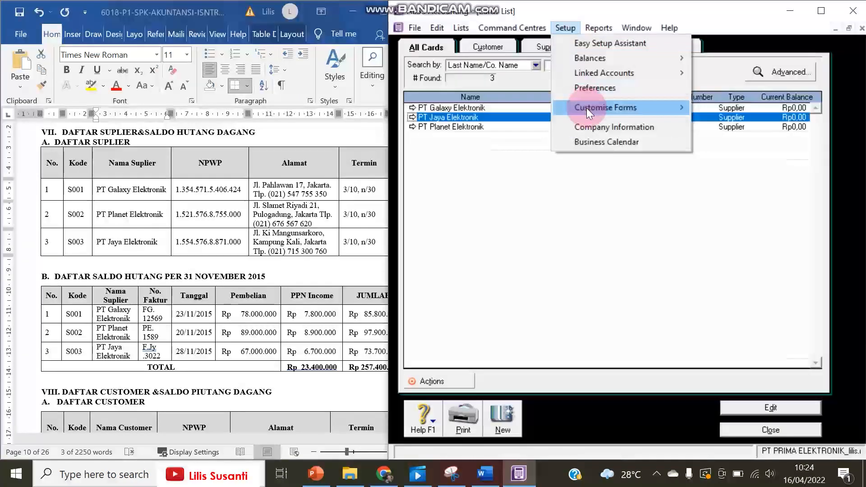
{"action": "mouse_move", "coordinate": [598, 56]}
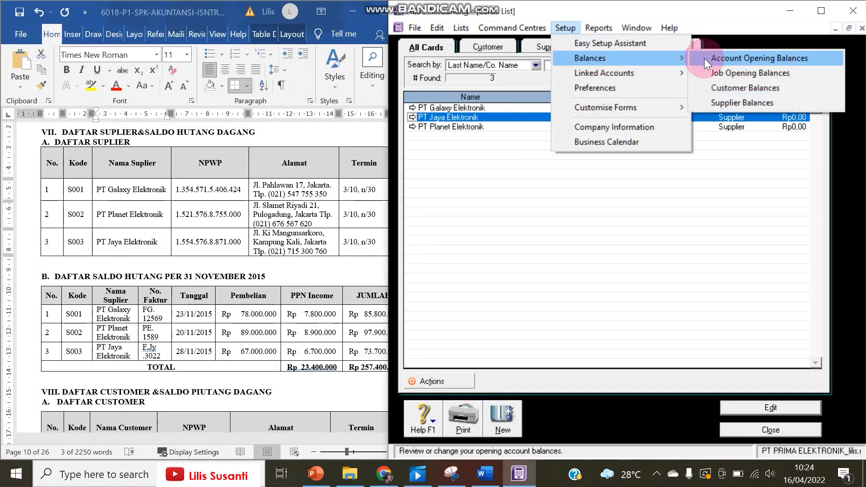
{"action": "left_click", "coordinate": [713, 104]}
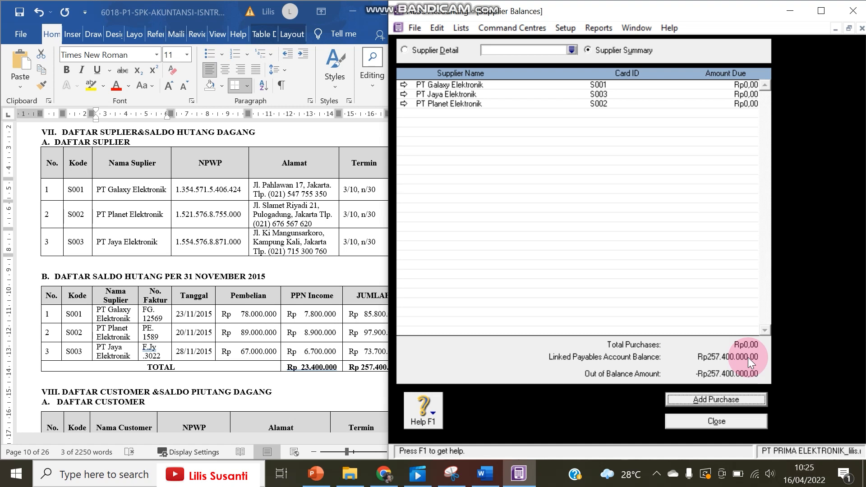
Step: Check the balance of the Accounts Payable account 2-1200 in the accounts list
{"action": "left_click", "coordinate": [541, 27]}
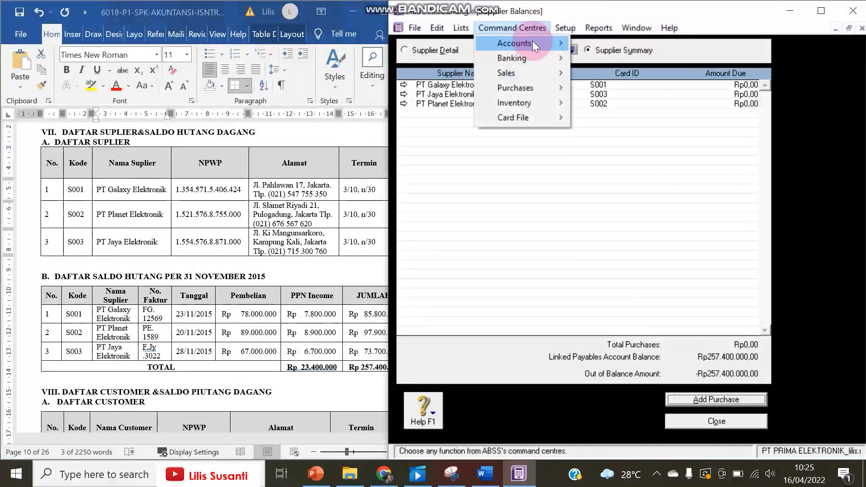
{"action": "mouse_move", "coordinate": [533, 41]}
{"action": "left_click", "coordinate": [597, 58]}
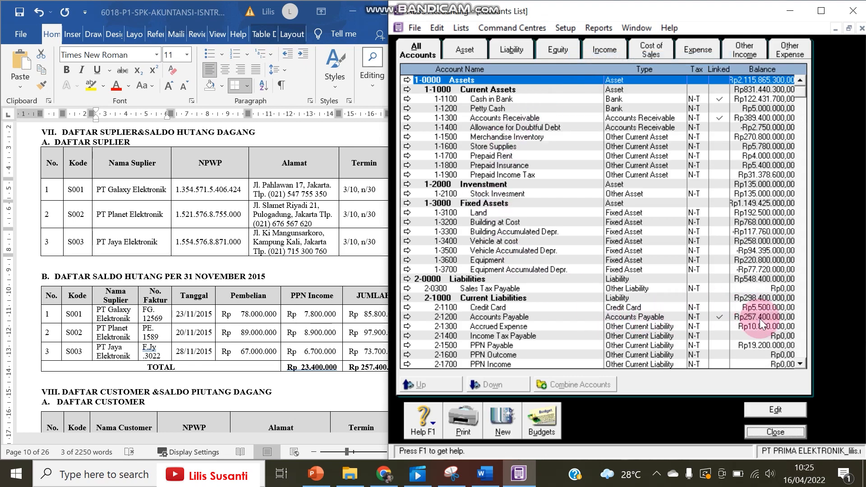
{"action": "left_click", "coordinate": [727, 317]}
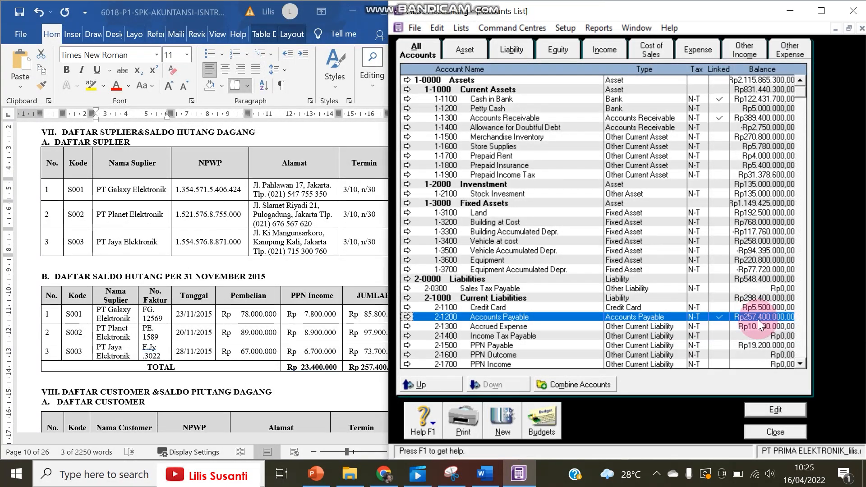
Step: Check which liability account is linked for tracking payables in the purchases linked accounts
{"action": "left_click", "coordinate": [559, 28]}
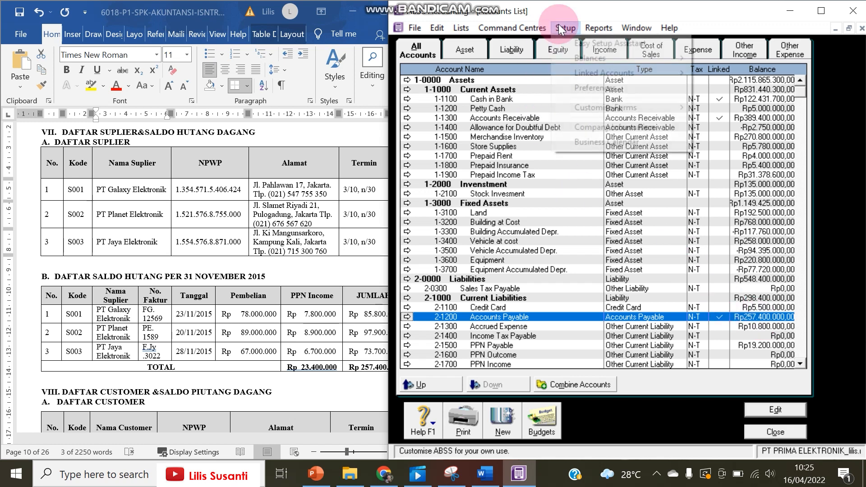
{"action": "mouse_move", "coordinate": [646, 74]}
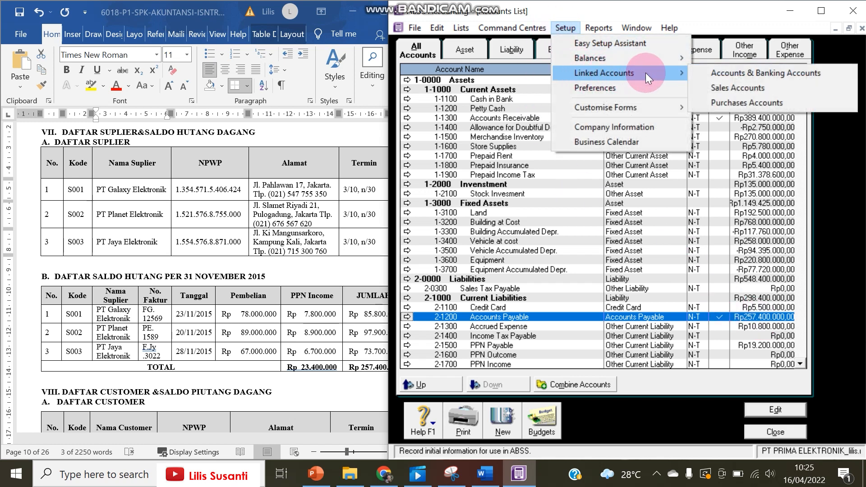
{"action": "left_click", "coordinate": [722, 102]}
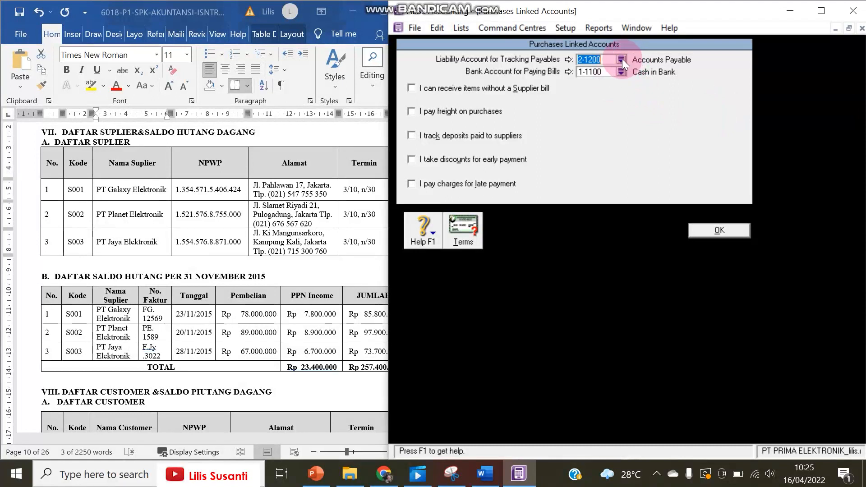
{"action": "left_click", "coordinate": [731, 231]}
Step: Return to the supplier balances and add a historical purchase for the supplier PT Galaxy Elektronik
{"action": "left_click", "coordinate": [565, 27]}
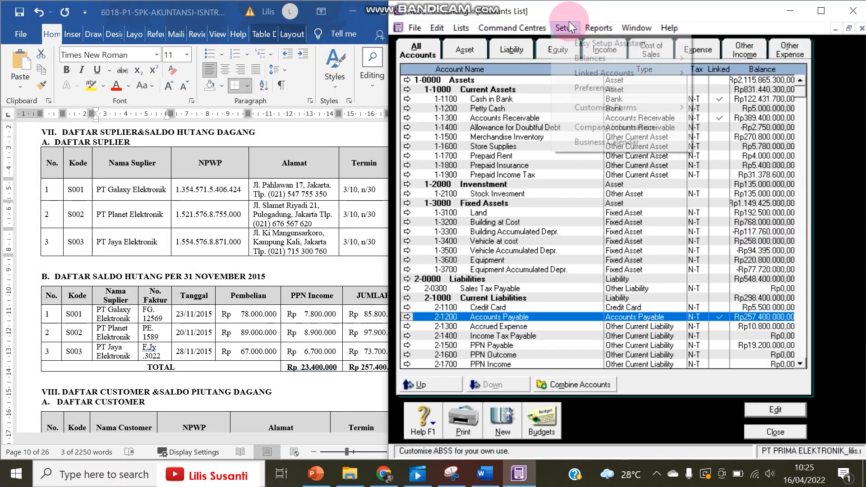
{"action": "left_click", "coordinate": [639, 29]}
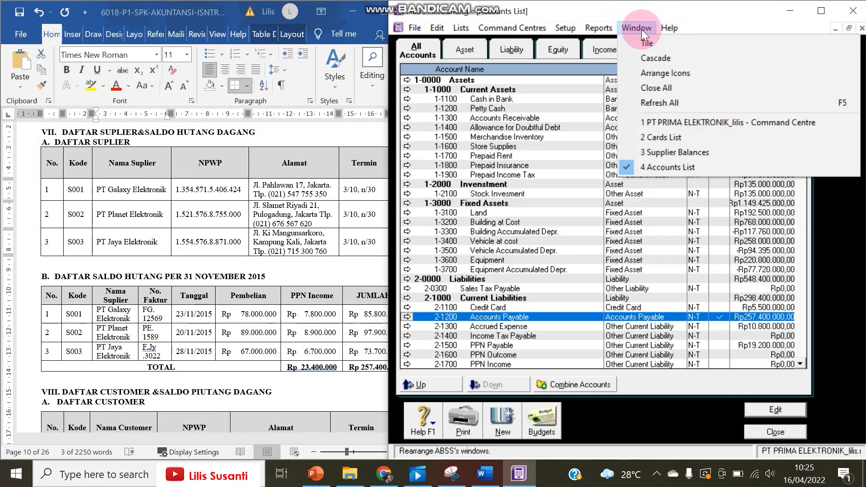
{"action": "left_click", "coordinate": [673, 156]}
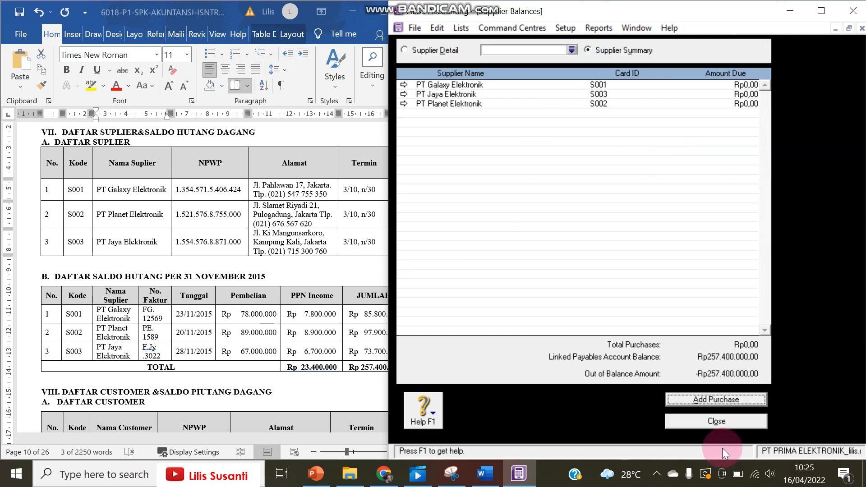
{"action": "left_click", "coordinate": [699, 401]}
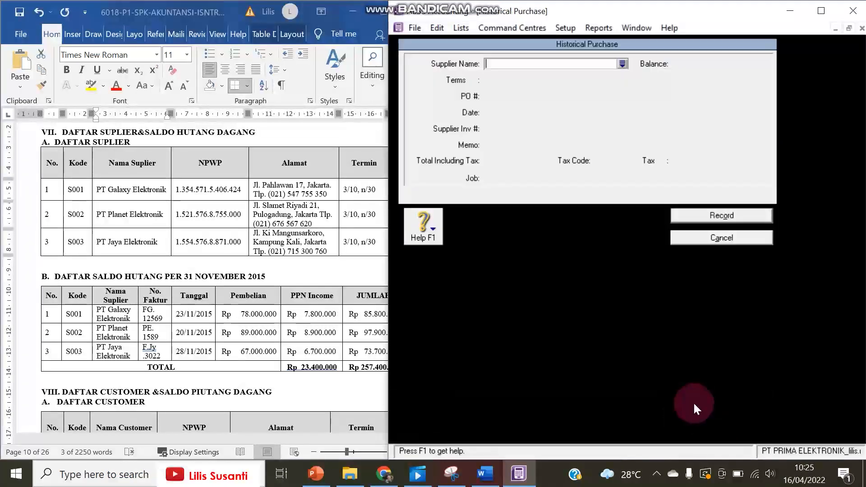
{"action": "left_click", "coordinate": [622, 64]}
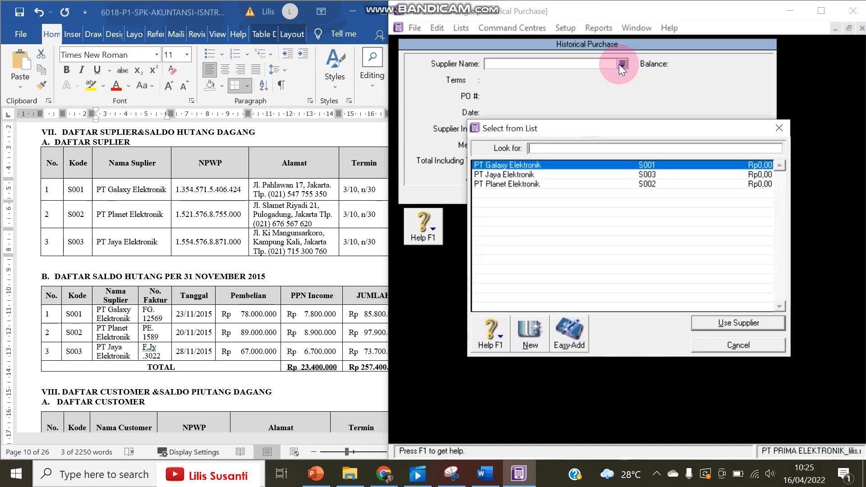
{"action": "double_click", "coordinate": [532, 166]}
Step: Enter PT Galaxy Elektronik's invoice number from the Word table as the PO number, date 23/11/2015 and a total including tax of Rp85.800.000
{"action": "double_click", "coordinate": [495, 96]}
{"action": "key", "text": "Delete"}
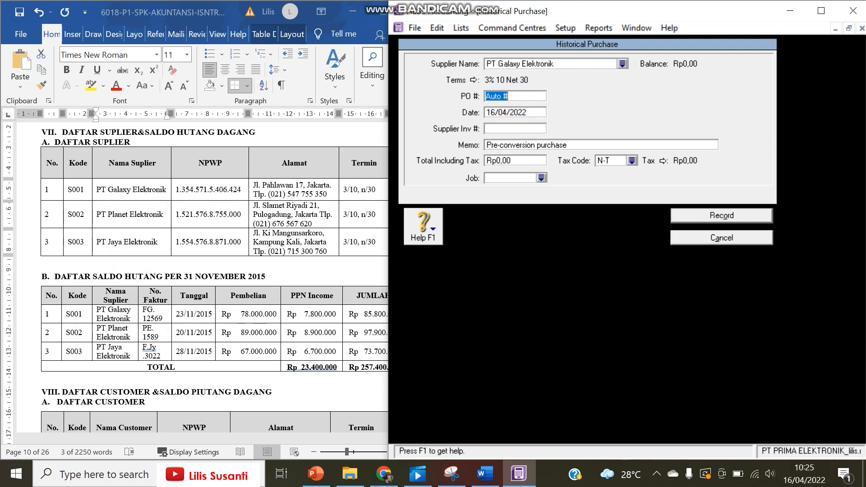
{"action": "type", "text": "FG.12569"}
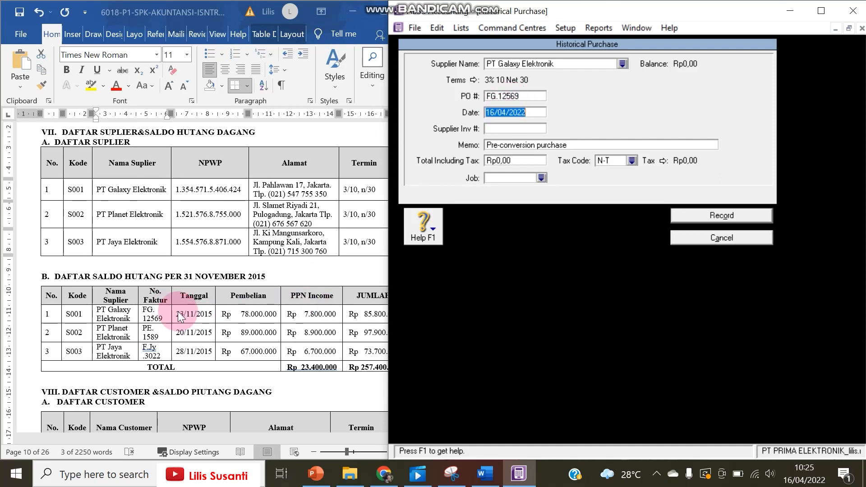
{"action": "type", "text": "23/"}
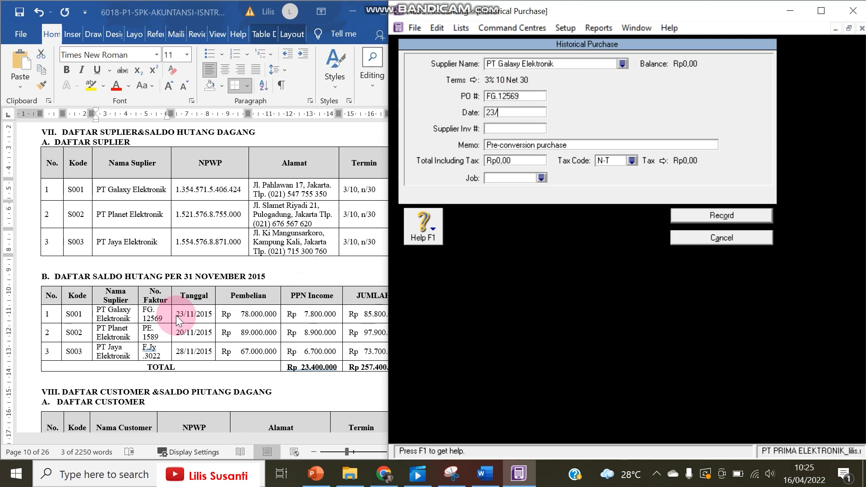
{"action": "type", "text": "11/15"}
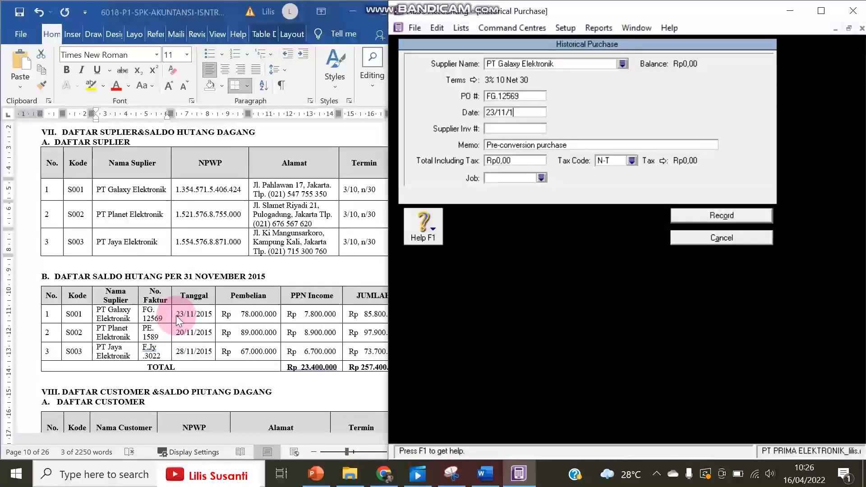
{"action": "left_click", "coordinate": [511, 159]}
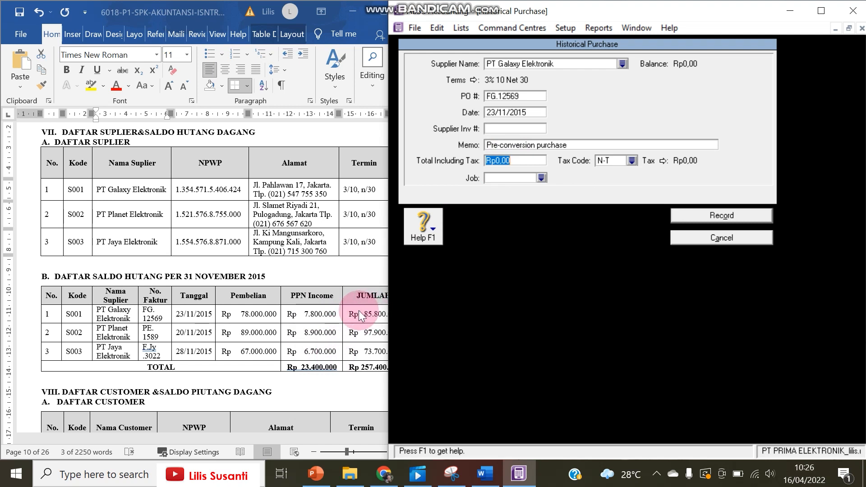
{"action": "type", "text": "8"}
{"action": "type", "text": "5.800.000"}
{"action": "key", "text": "Tab"}
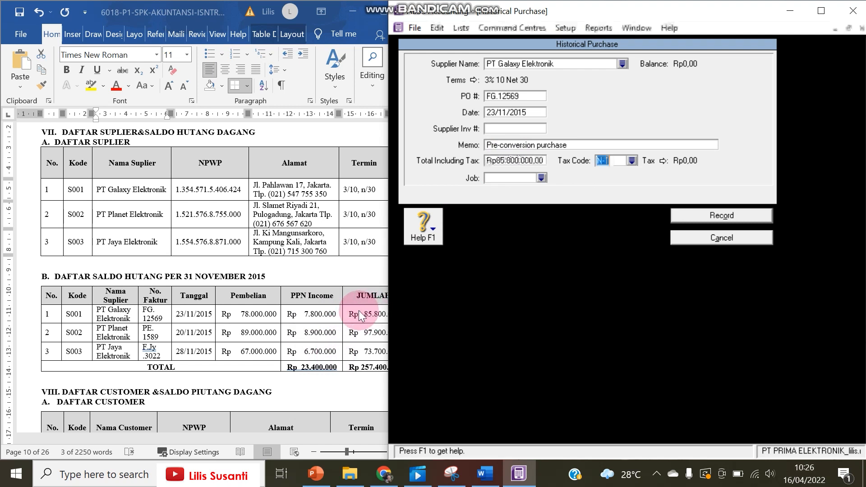
Step: Record the PT Galaxy Elektronik purchase and add another historical purchase for the supplier PT Planet Elektronik
{"action": "left_click", "coordinate": [681, 216]}
{"action": "left_click", "coordinate": [680, 399]}
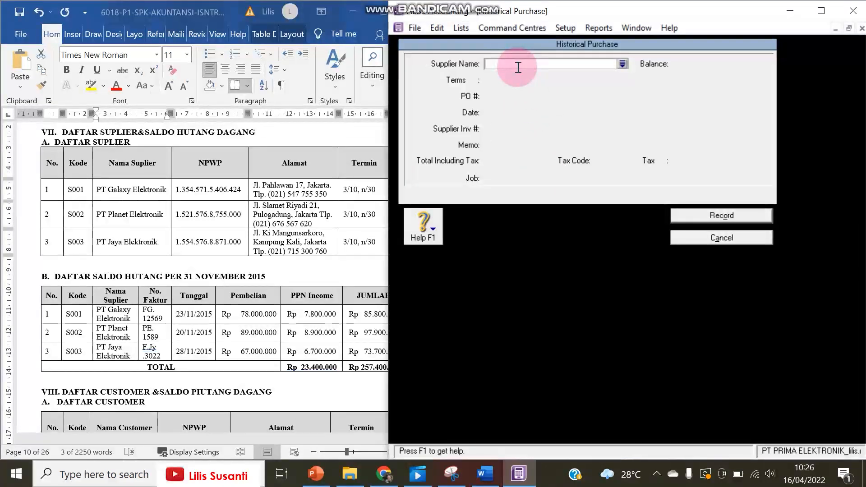
{"action": "type", "text": "PT"}
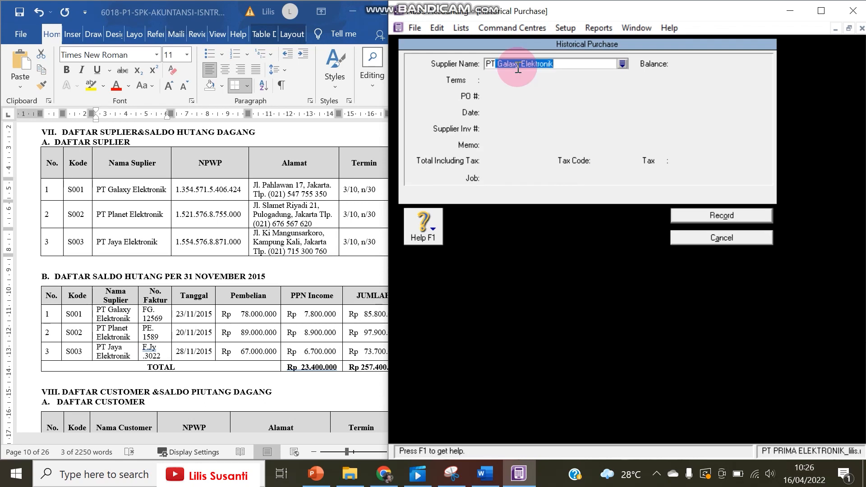
{"action": "key", "text": "BackSpace"}
{"action": "type", "text": "P"}
{"action": "key", "text": "Tab"}
Step: Set PT Planet Elektronik's purchase to date 20/11/2015, total including tax Rp97.900.000 and tax code VAT, and record it
{"action": "left_click", "coordinate": [485, 113]}
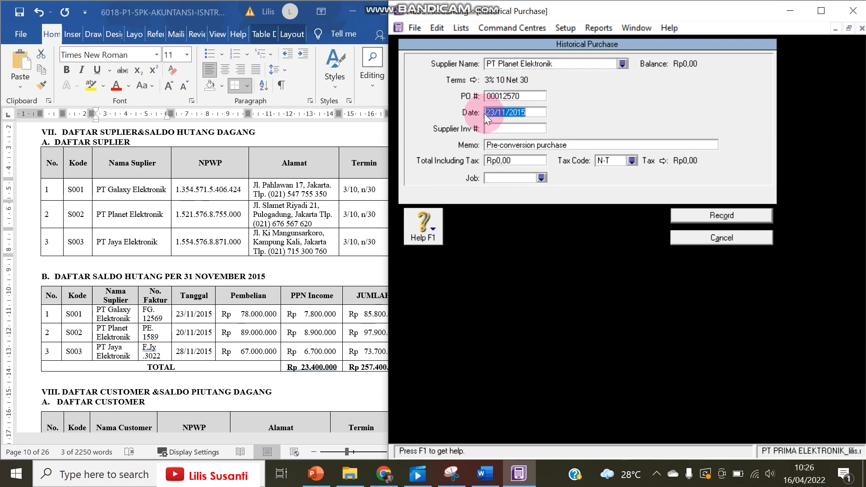
{"action": "left_click", "coordinate": [496, 112]}
{"action": "key", "text": "BackSpace"}
{"action": "type", "text": "0"}
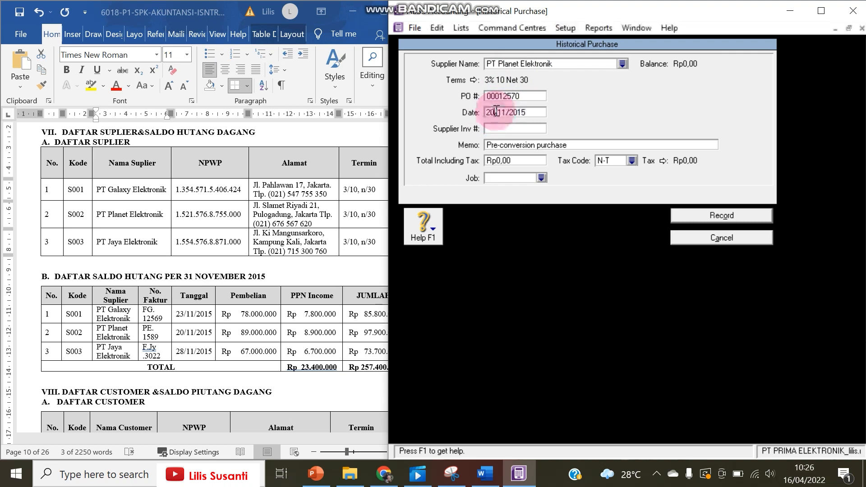
{"action": "left_click", "coordinate": [519, 159]}
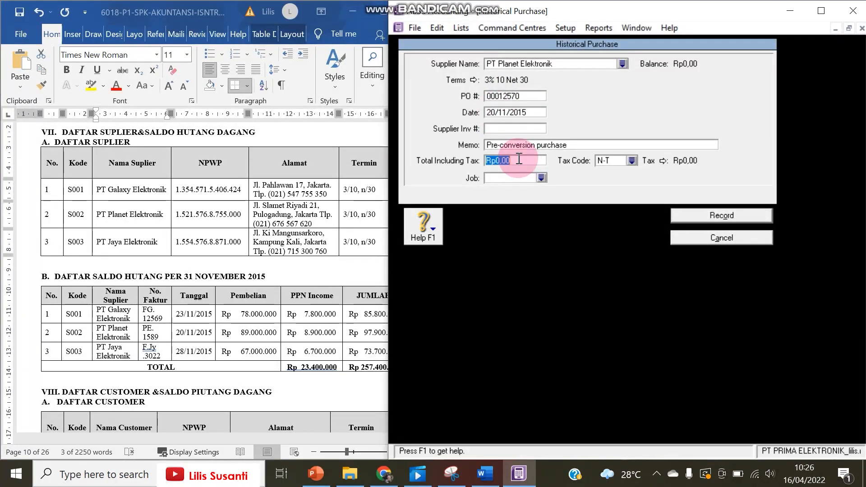
{"action": "type", "text": "97.900."}
{"action": "type", "text": "0000"}
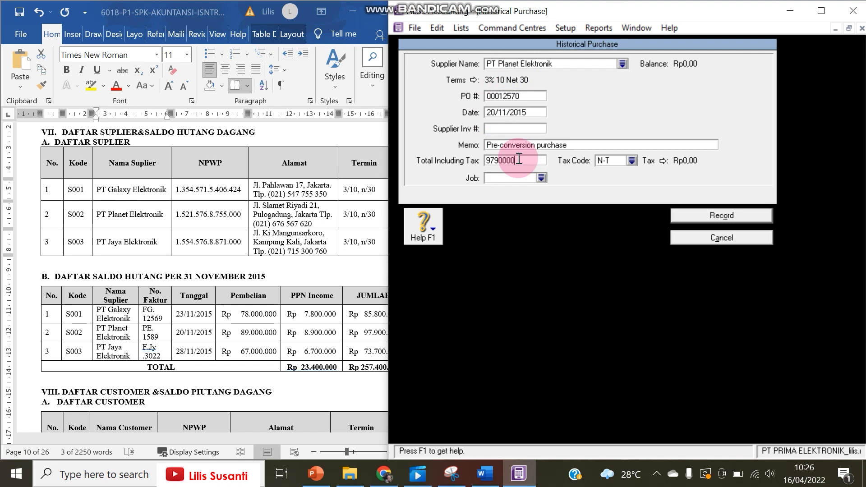
{"action": "key", "text": "Tab"}
{"action": "type", "text": "V"}
{"action": "left_click", "coordinate": [698, 216]}
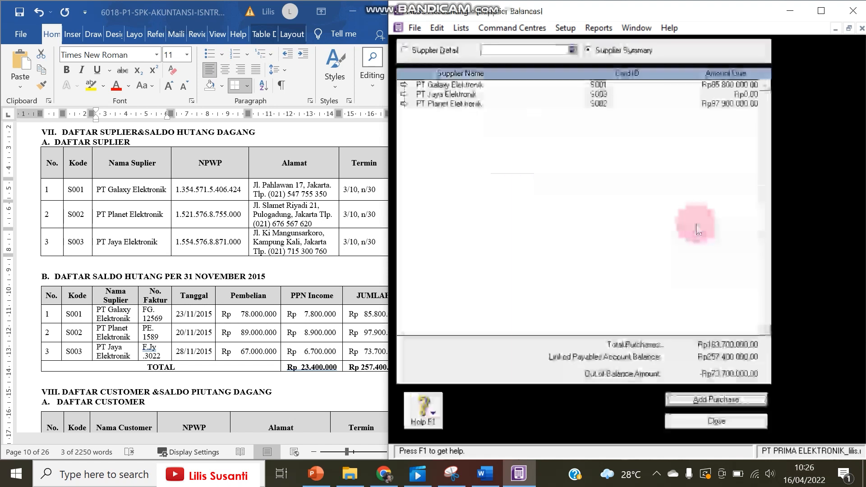
Step: Add a historical purchase for PT Jaya Elektronik with its invoice number from the Word table as the PO number
{"action": "left_click", "coordinate": [687, 395]}
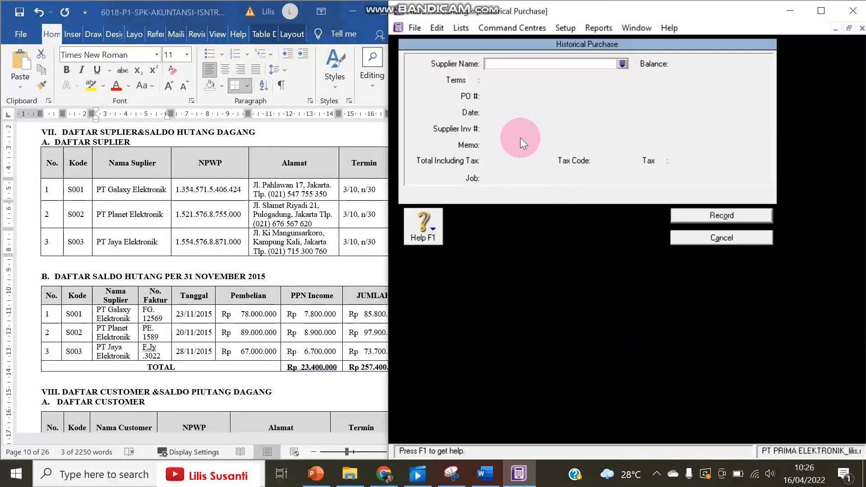
{"action": "type", "text": "PT Jaya Elektronik"}
{"action": "key", "text": "Tab"}
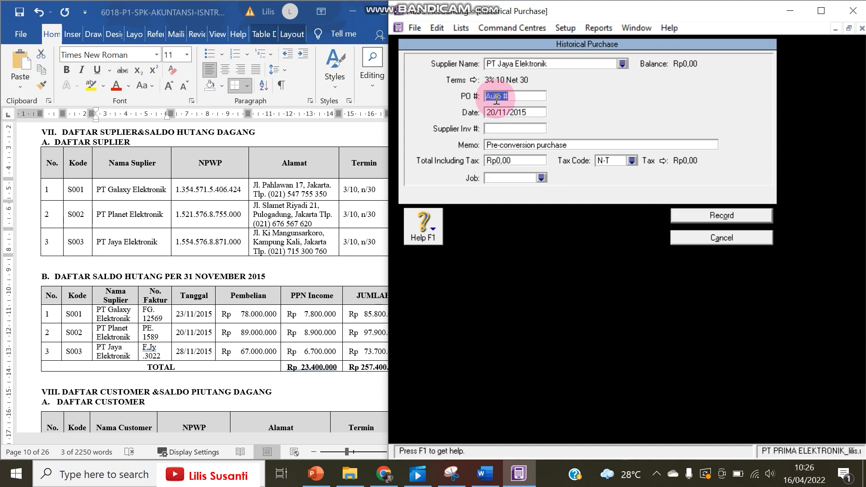
{"action": "type", "text": "PE"}
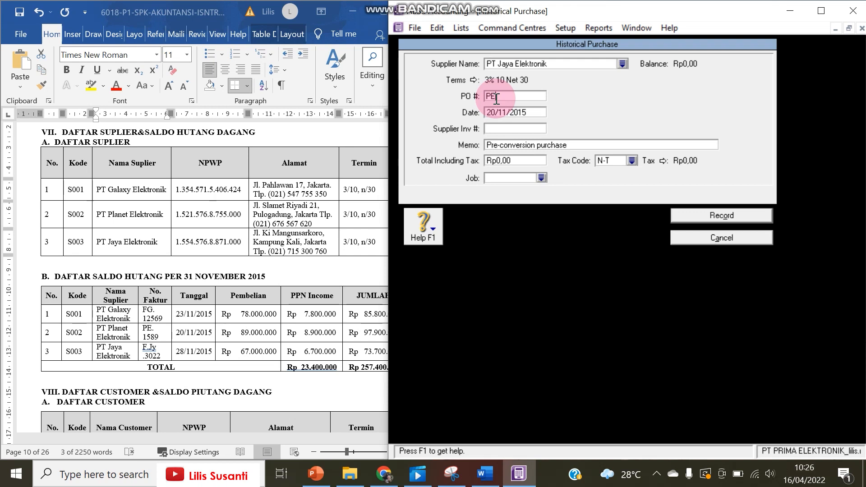
{"action": "type", "text": "Fjy.3022"}
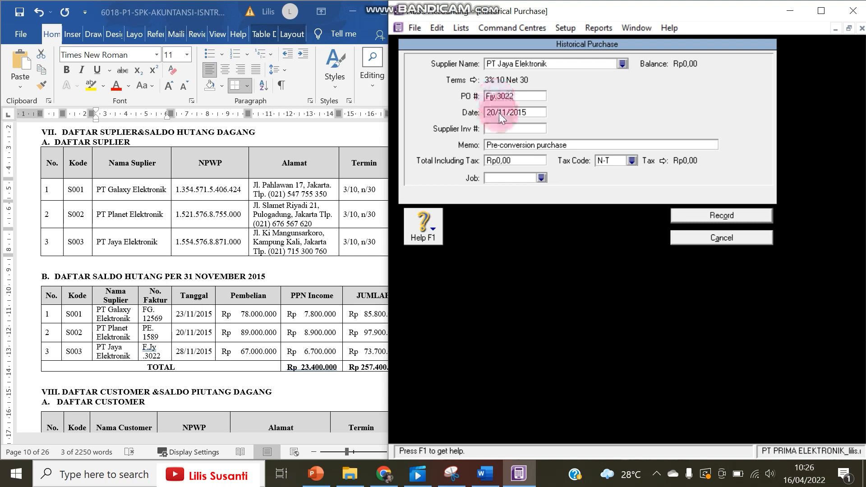
Step: Set PT Jaya Elektronik's purchase date to 28/11/2015 and total including tax to Rp73.700.000, and record it
{"action": "left_click", "coordinate": [491, 115]}
{"action": "left_click", "coordinate": [494, 114]}
{"action": "key", "text": "BackSpace"}
{"action": "type", "text": "8"}
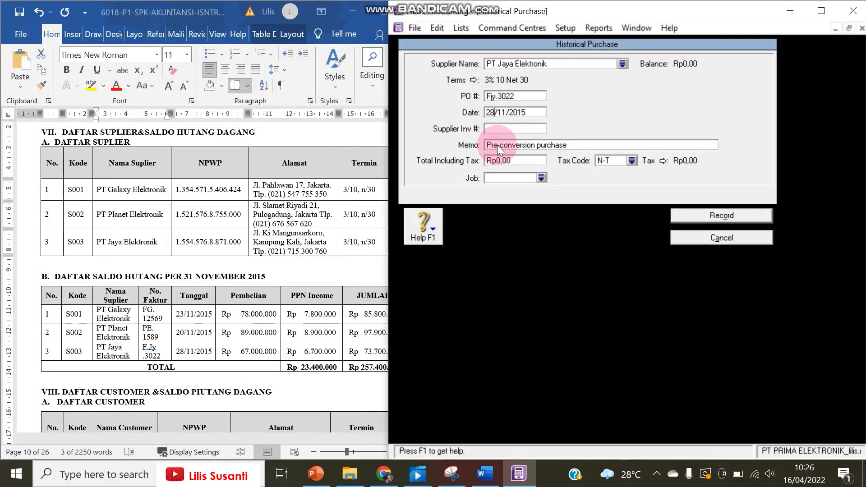
{"action": "left_click", "coordinate": [518, 161]}
{"action": "type", "text": "73.700.0"}
{"action": "type", "text": "00000"}
{"action": "key", "text": "Tab"}
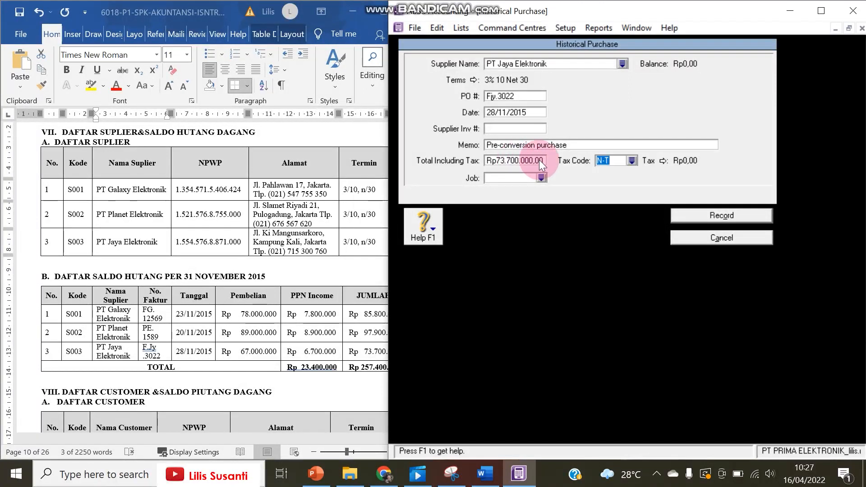
{"action": "left_click", "coordinate": [700, 216]}
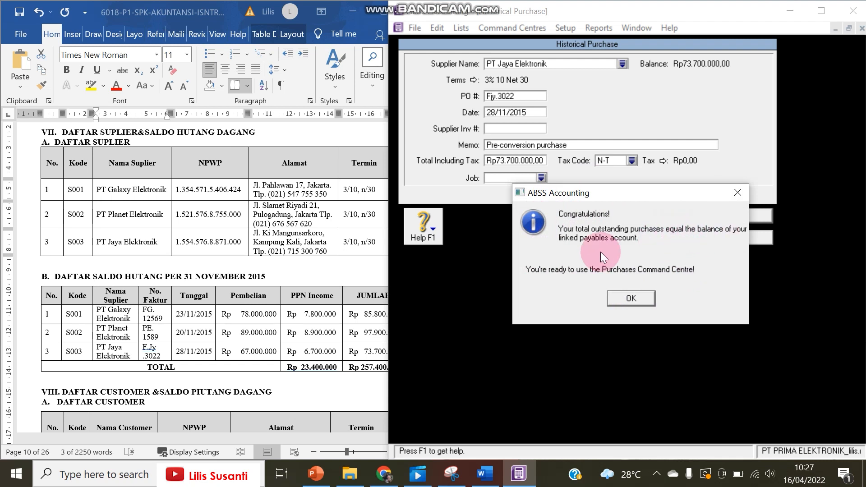
{"action": "left_click", "coordinate": [641, 301]}
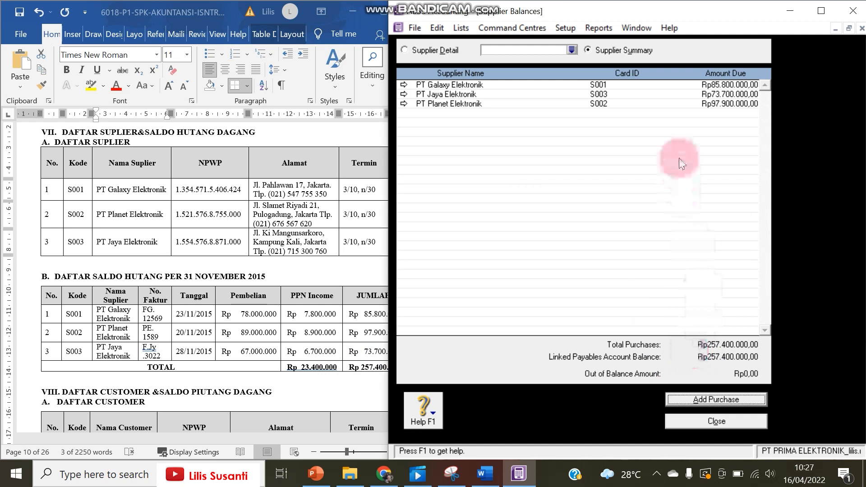
Step: Compare the supplier balances with the payables table in Word, and close the supplier balances and accounts list
{"action": "left_click", "coordinate": [243, 318]}
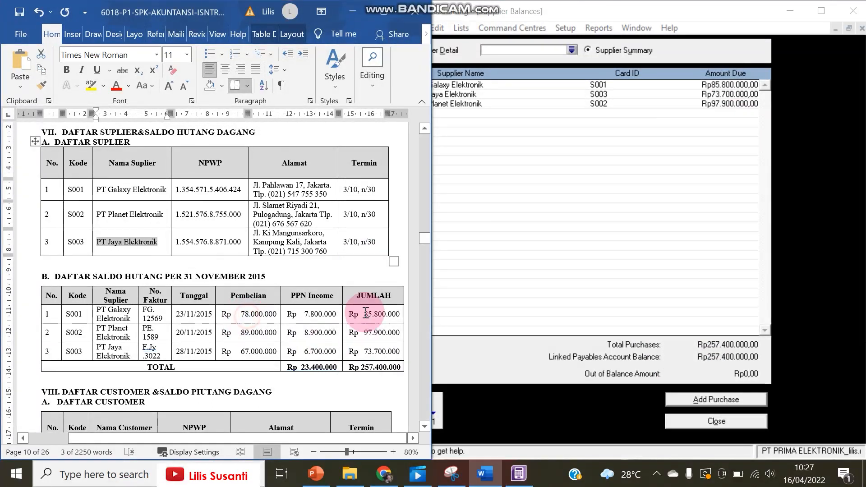
{"action": "left_click", "coordinate": [648, 359]}
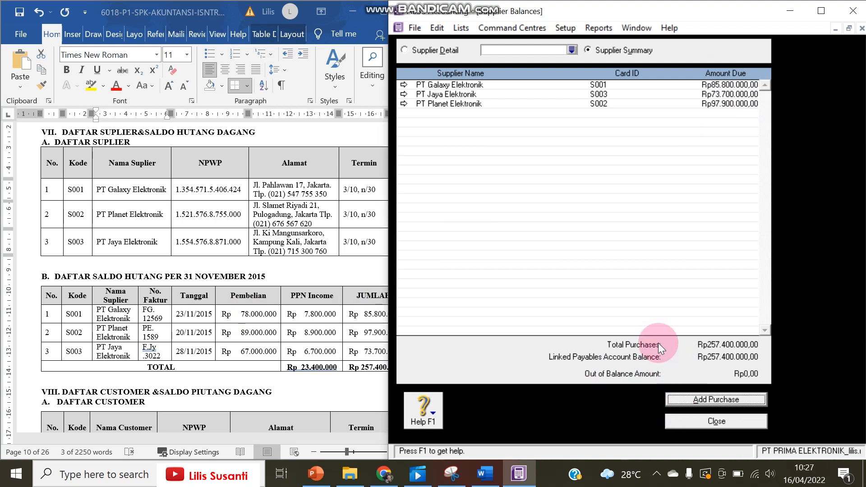
{"action": "left_click", "coordinate": [678, 422]}
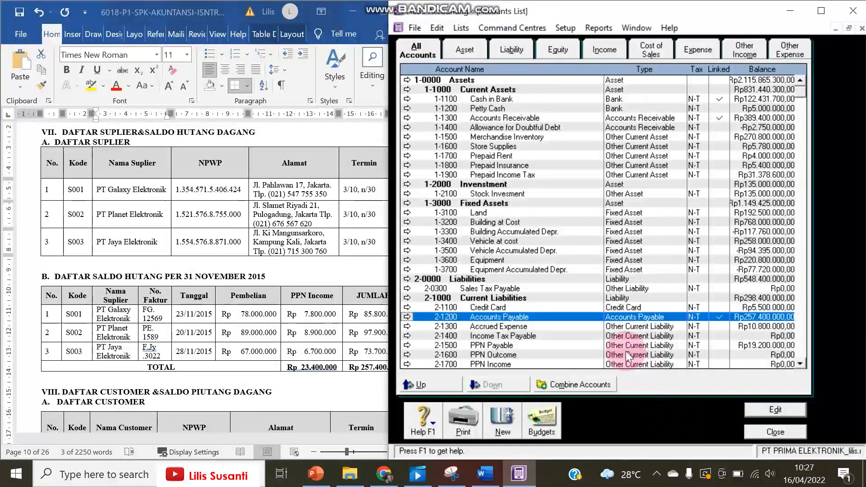
{"action": "left_click", "coordinate": [529, 193]}
{"action": "key", "text": "Escape"}
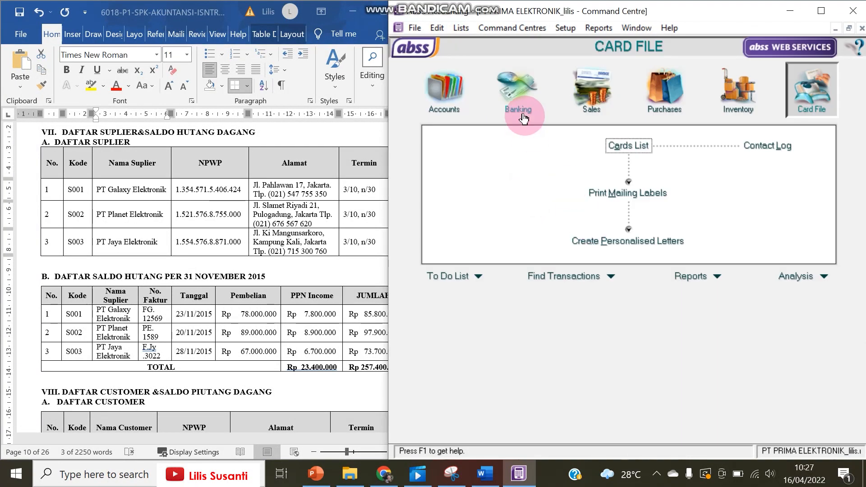
Step: List the purchases in the transaction journal dated from 01/04/2000 and inspect the 28/11/2015 purchase
{"action": "left_click", "coordinate": [665, 90]}
{"action": "left_click", "coordinate": [648, 240]}
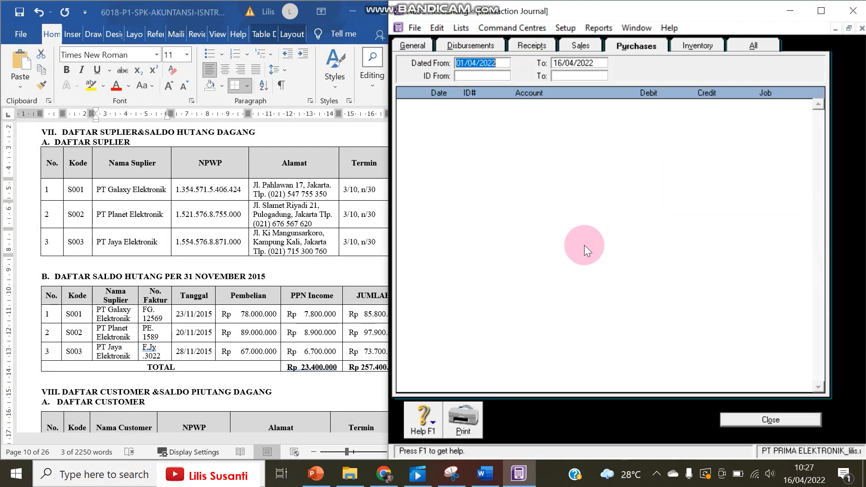
{"action": "left_click", "coordinate": [498, 62]}
{"action": "key", "text": "BackSpace"}
{"action": "key", "text": "BackSpace"}
{"action": "type", "text": "00"}
{"action": "key", "text": "Tab"}
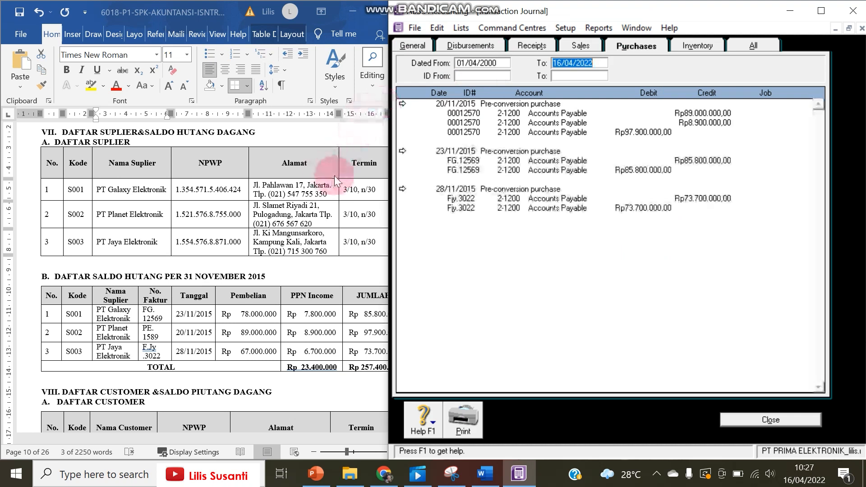
{"action": "left_click", "coordinate": [404, 188]}
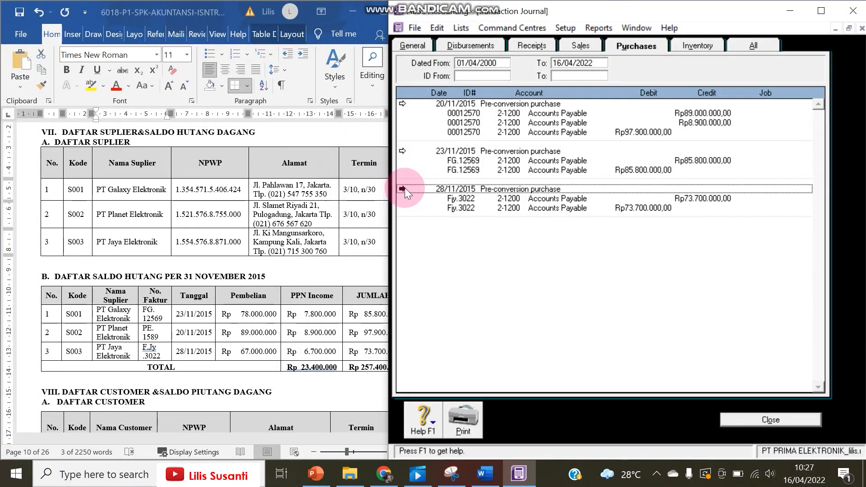
{"action": "left_click", "coordinate": [668, 234]}
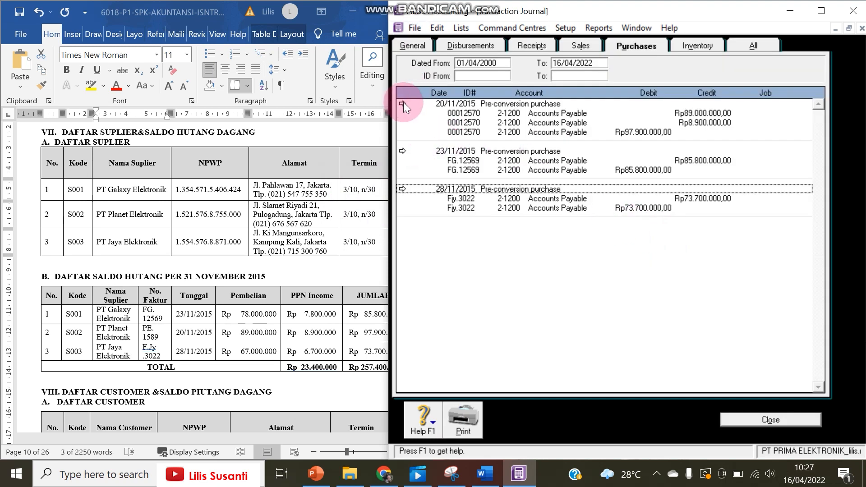
Step: Replace the PO number of PT Planet Elektronik's 20/11/2015 purchase with its invoice number from the Word table
{"action": "left_click", "coordinate": [404, 102]}
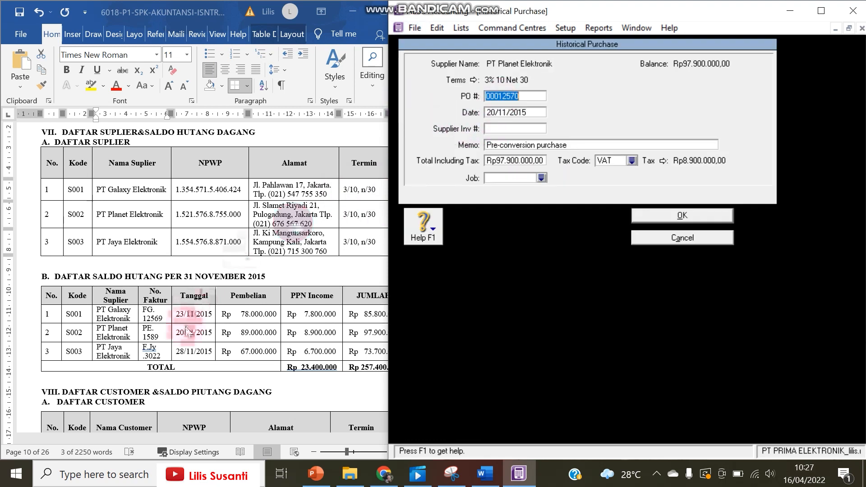
{"action": "type", "text": "PE.1589"}
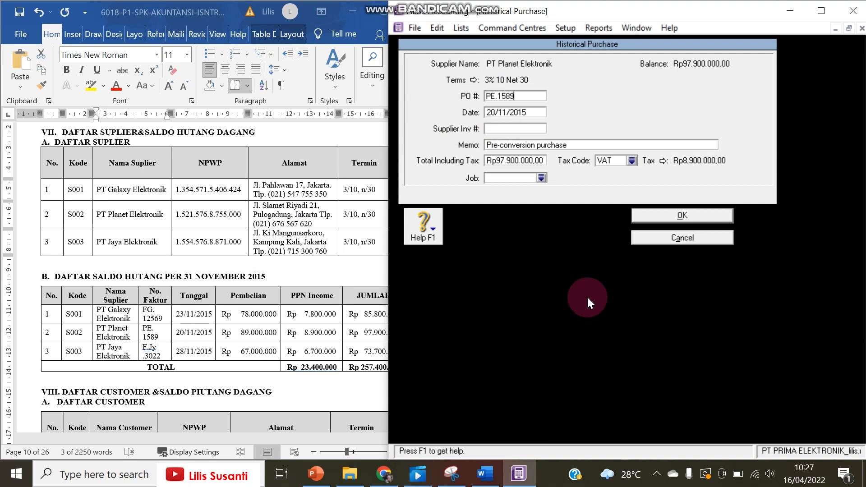
{"action": "left_click", "coordinate": [643, 221]}
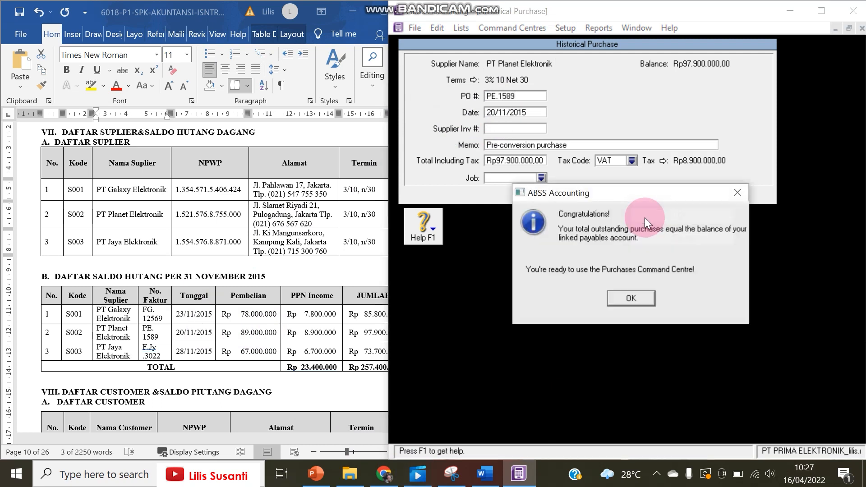
{"action": "left_click", "coordinate": [630, 297]}
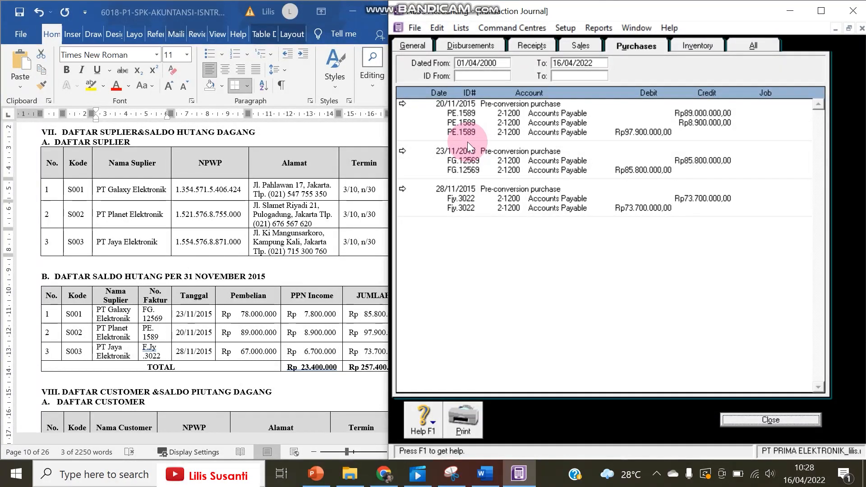
Step: Review all journal transactions and the purchases transactions, and close the transaction journal
{"action": "left_click", "coordinate": [742, 41]}
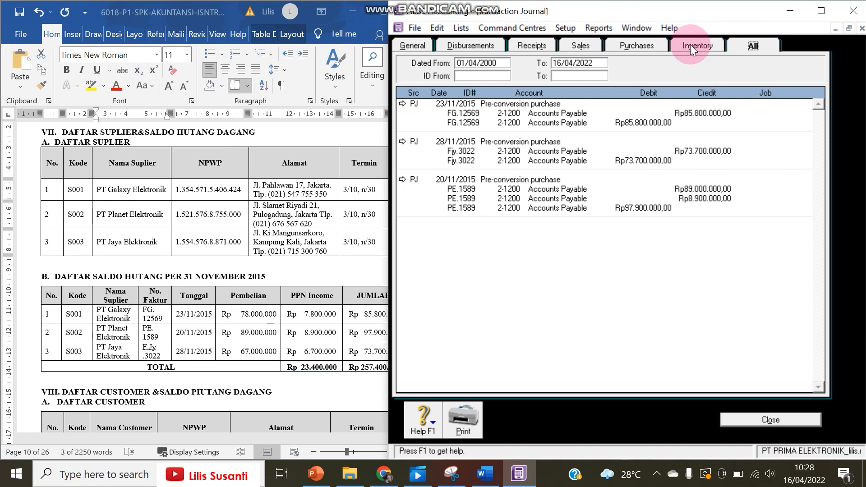
{"action": "left_click", "coordinate": [617, 47]}
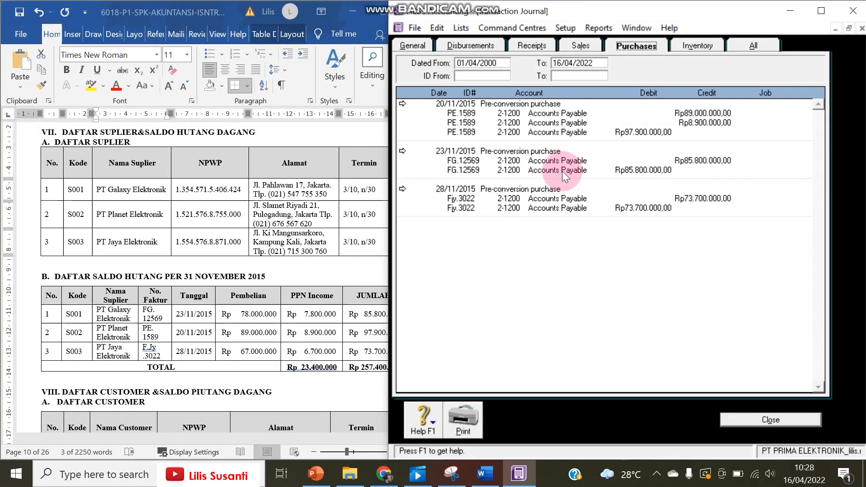
{"action": "left_click", "coordinate": [727, 418]}
Step: Bring the customer table in the Word document into view and start a new card of type Customer in the accounting program's cards list
{"action": "left_click", "coordinate": [271, 321]}
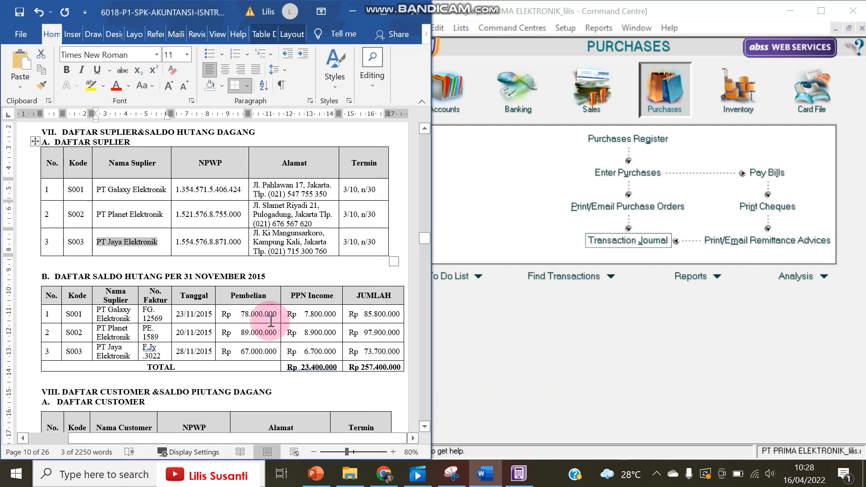
{"action": "scroll", "coordinate": [270, 321], "scroll_direction": "down", "scroll_amount": 8}
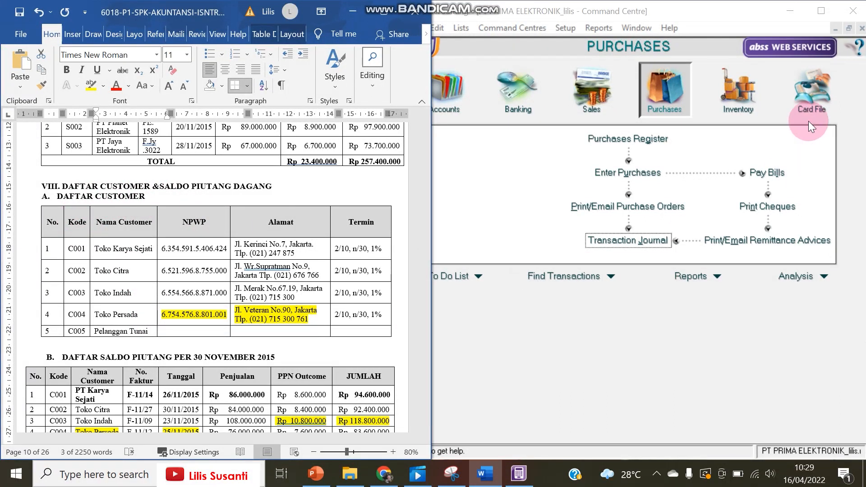
{"action": "left_click", "coordinate": [810, 90]}
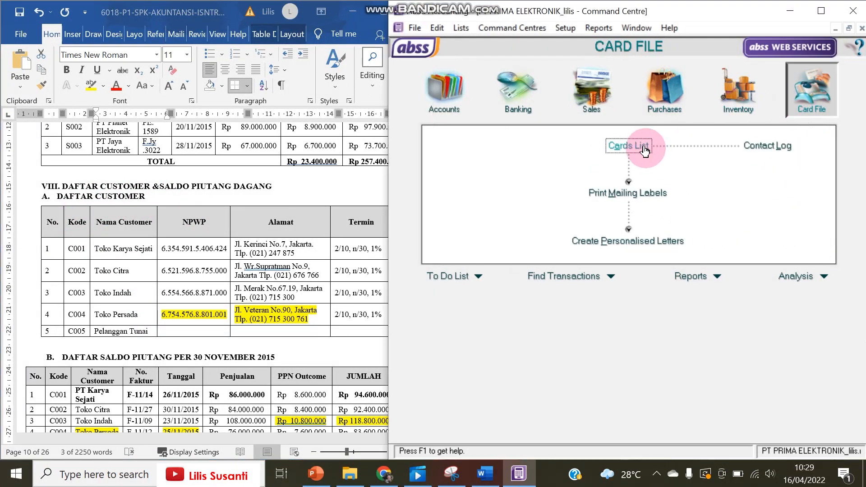
{"action": "left_click", "coordinate": [645, 149]}
{"action": "left_click", "coordinate": [504, 411]}
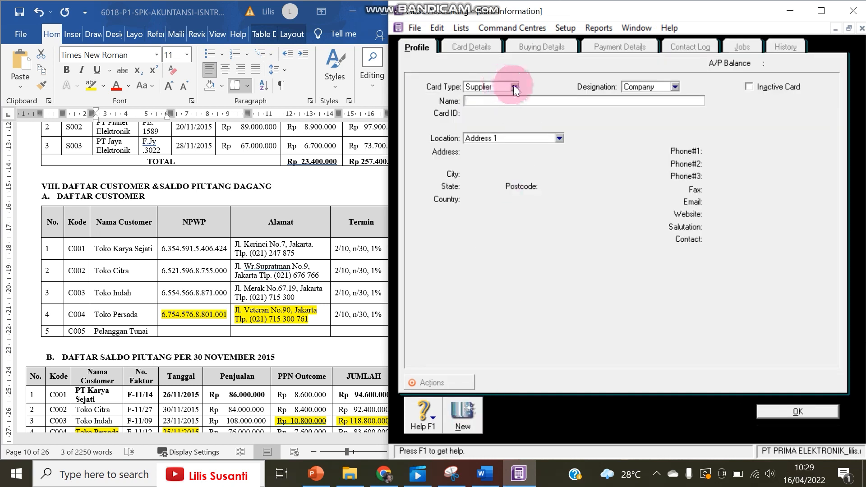
{"action": "left_click", "coordinate": [514, 87]}
{"action": "left_click", "coordinate": [501, 96]}
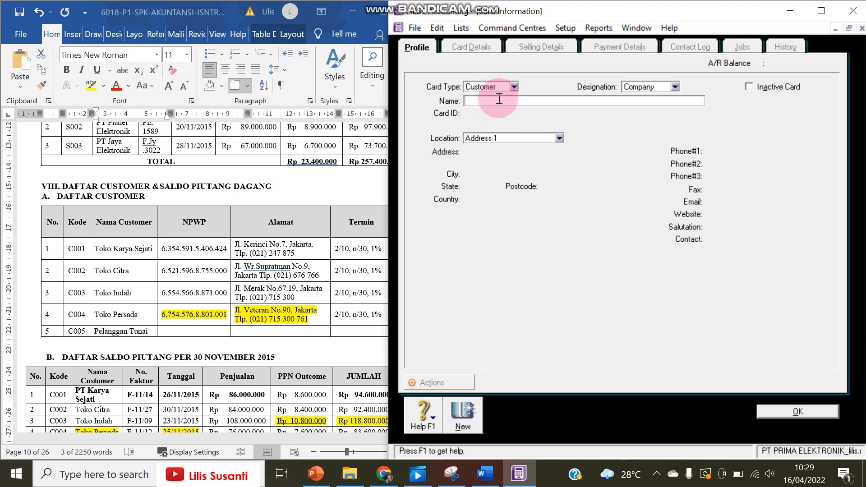
Step: Copy the name Toko Karya Sejati from the Word table into the card and enter its customer code as the card ID
{"action": "left_click", "coordinate": [106, 247]}
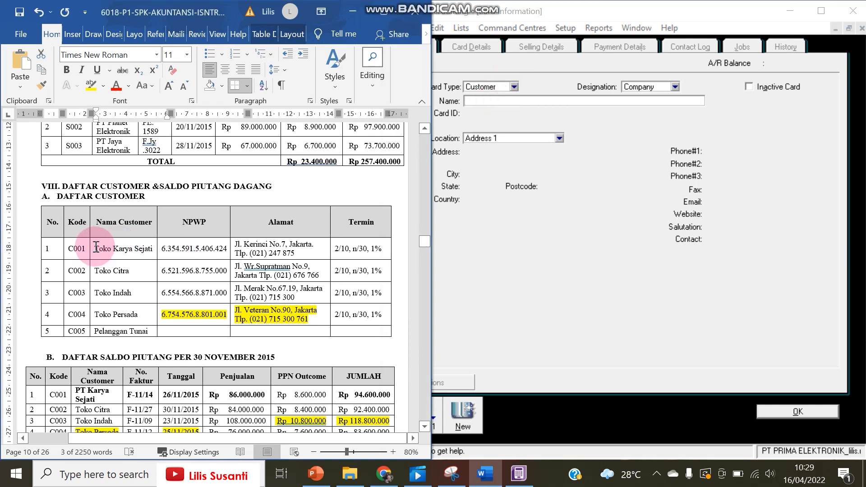
{"action": "left_click_drag", "start_coordinate": [96, 246], "coordinate": [153, 249]}
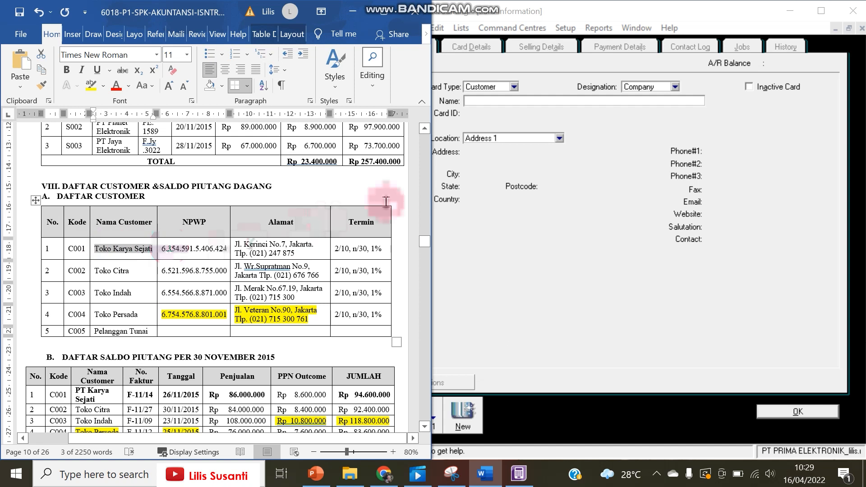
{"action": "key", "text": "ctrl+c"}
{"action": "left_click", "coordinate": [479, 102]}
{"action": "key", "text": "ctrl+v"}
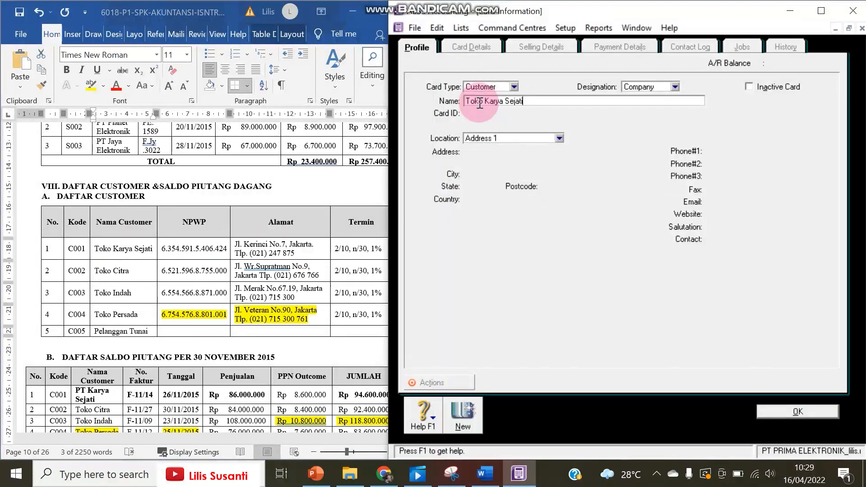
{"action": "key", "text": "Tab"}
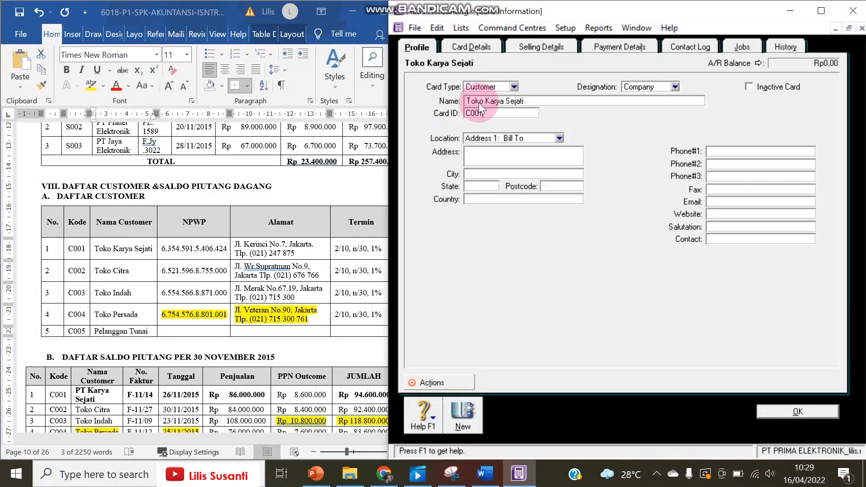
Step: Set Toko Karya Sejati's payment terms to In a Given # of Days, 10 discount days, 30 due days, 2% early-payment discount and 1% late charge
{"action": "left_click", "coordinate": [543, 48]}
{"action": "left_click", "coordinate": [533, 232]}
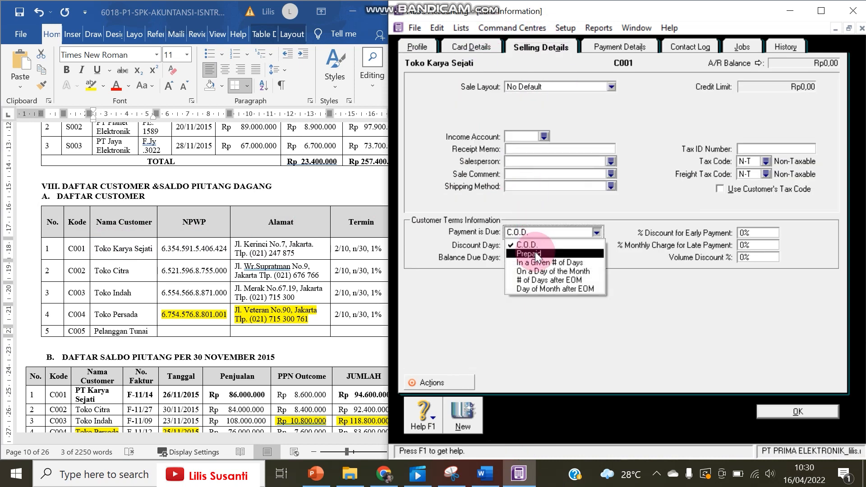
{"action": "left_click", "coordinate": [530, 253]}
{"action": "left_click", "coordinate": [521, 245]}
{"action": "type", "text": "10"}
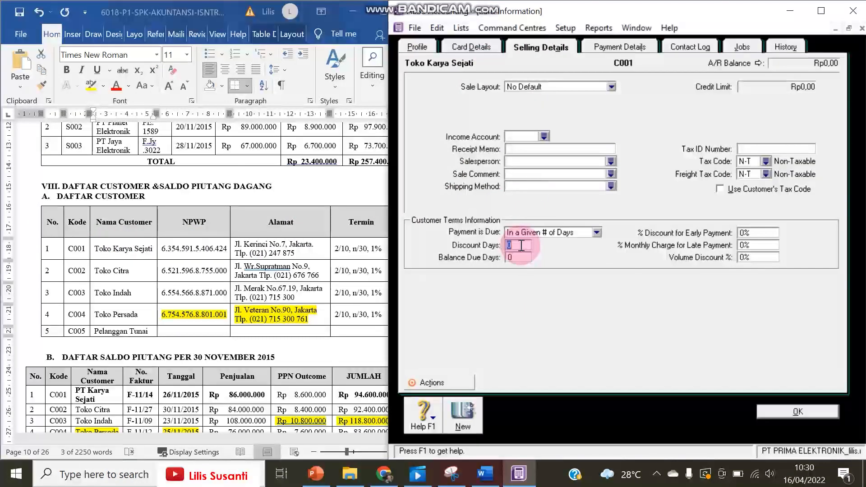
{"action": "key", "text": "Tab"}
{"action": "type", "text": "30"}
{"action": "key", "text": "Tab"}
{"action": "type", "text": "2"}
{"action": "key", "text": "Tab"}
{"action": "type", "text": "1"}
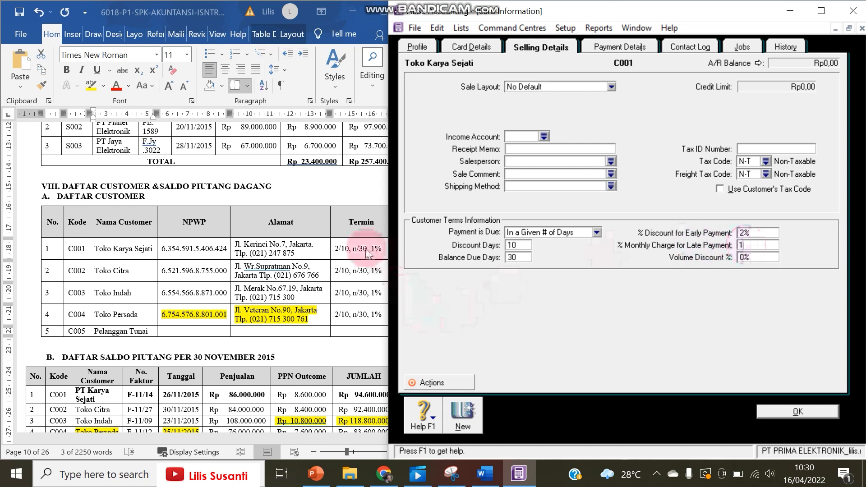
Step: Start another customer card, paste the name Toko Citra from the Word table and enter its customer code as the card ID
{"action": "left_click", "coordinate": [465, 416]}
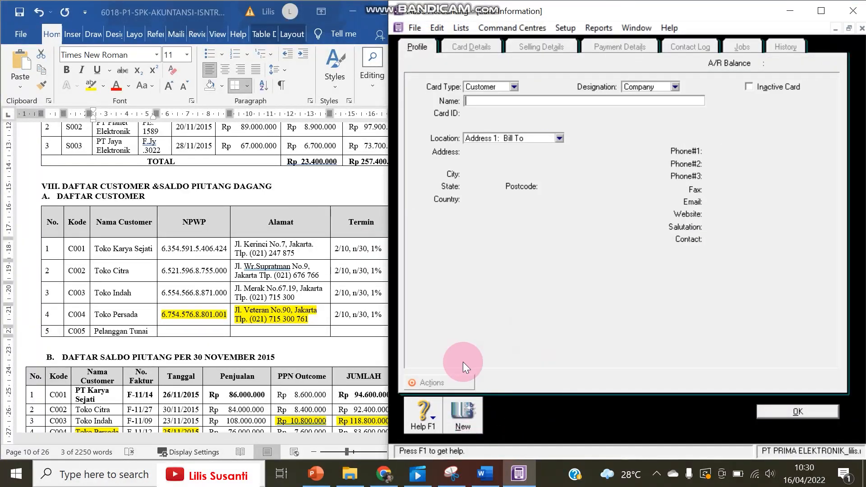
{"action": "left_click", "coordinate": [98, 270]}
{"action": "left_click_drag", "start_coordinate": [98, 270], "coordinate": [129, 270]}
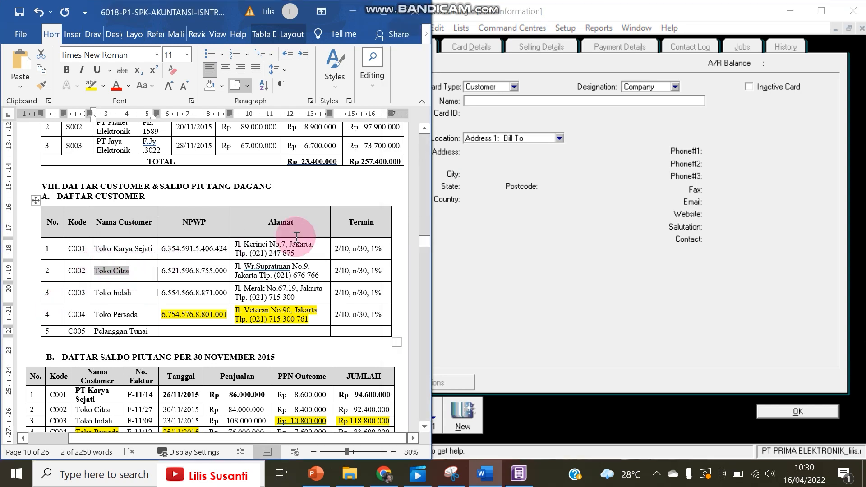
{"action": "left_click", "coordinate": [470, 103]}
{"action": "key", "text": "ctrl+v"}
{"action": "key", "text": "Tab"}
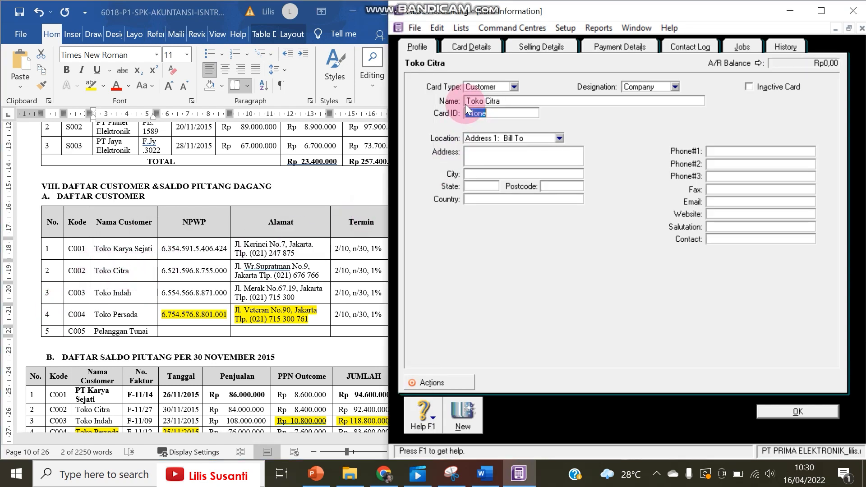
{"action": "type", "text": "C002"}
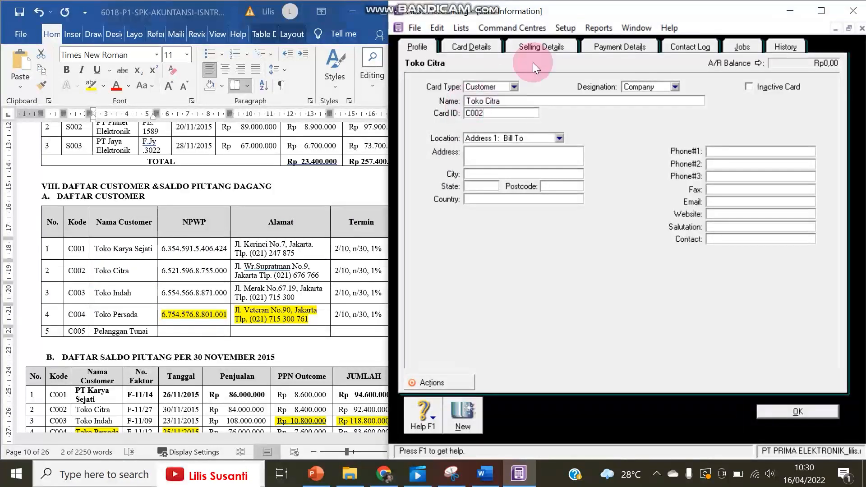
Step: Set Toko Citra's payment terms to In a Given # of Days, 10 discount days, 30 due days, 2% early-payment discount and 1% late charge
{"action": "left_click", "coordinate": [544, 46]}
{"action": "left_click", "coordinate": [502, 228]}
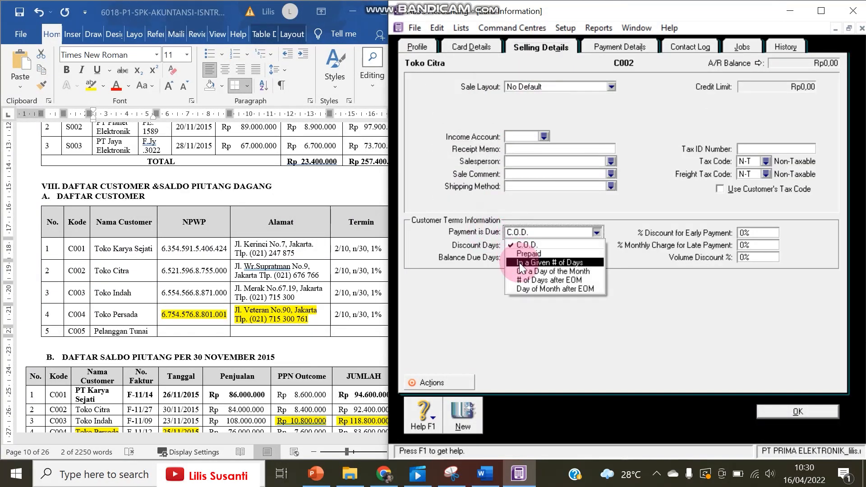
{"action": "left_click", "coordinate": [519, 262]}
{"action": "left_click", "coordinate": [509, 245]}
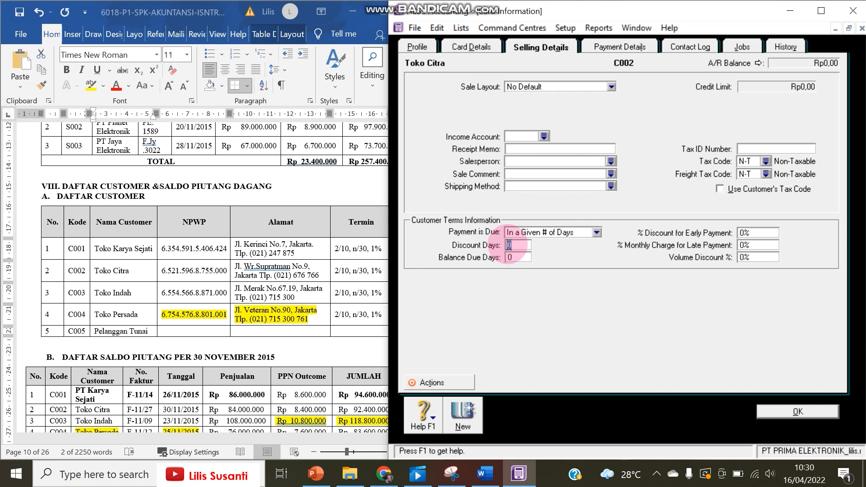
{"action": "type", "text": "10"}
{"action": "type", "text": "30"}
{"action": "key", "text": "Tab"}
{"action": "type", "text": "2"}
{"action": "key", "text": "Tab"}
{"action": "type", "text": "1"}
Step: Start another customer card, paste the name Toko Indah from the Word table and enter its customer code as the card ID
{"action": "left_click", "coordinate": [456, 410]}
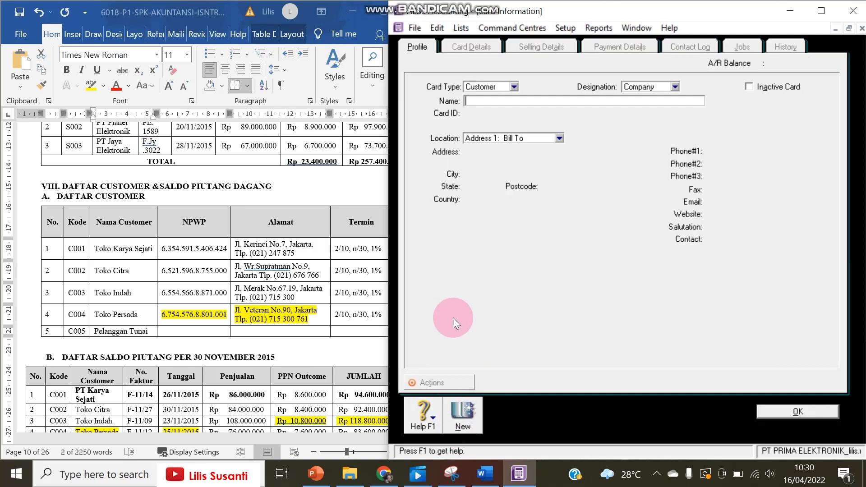
{"action": "left_click", "coordinate": [147, 291]}
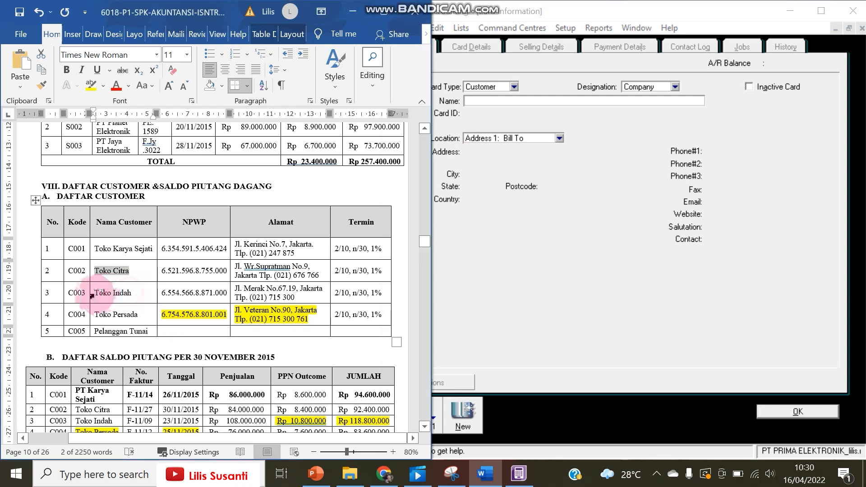
{"action": "left_click_drag", "start_coordinate": [98, 295], "coordinate": [133, 293]}
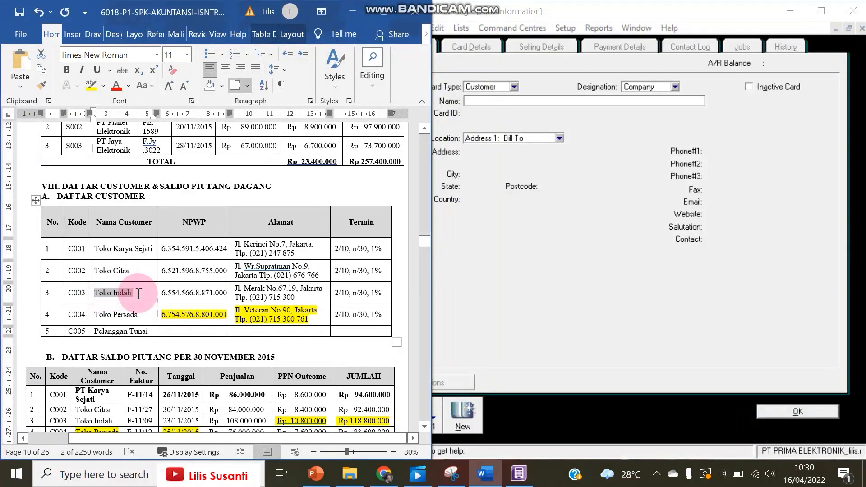
{"action": "left_click", "coordinate": [482, 102]}
{"action": "key", "text": "ctrl+v"}
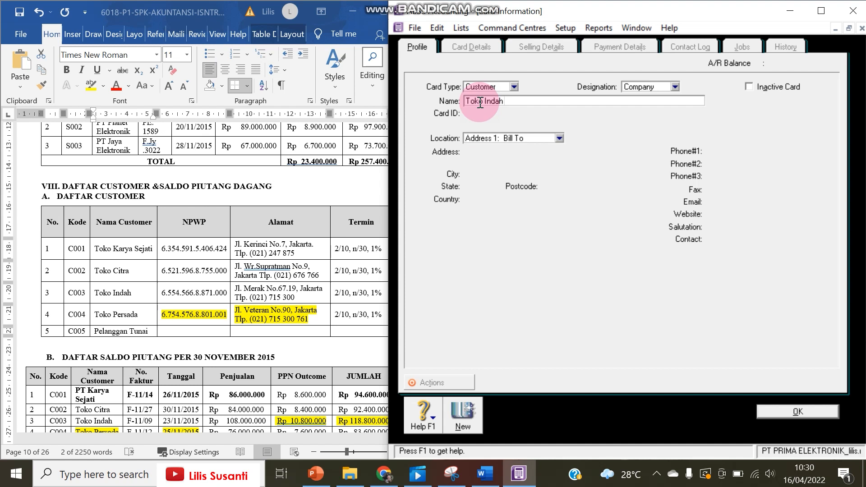
{"action": "key", "text": "Tab"}
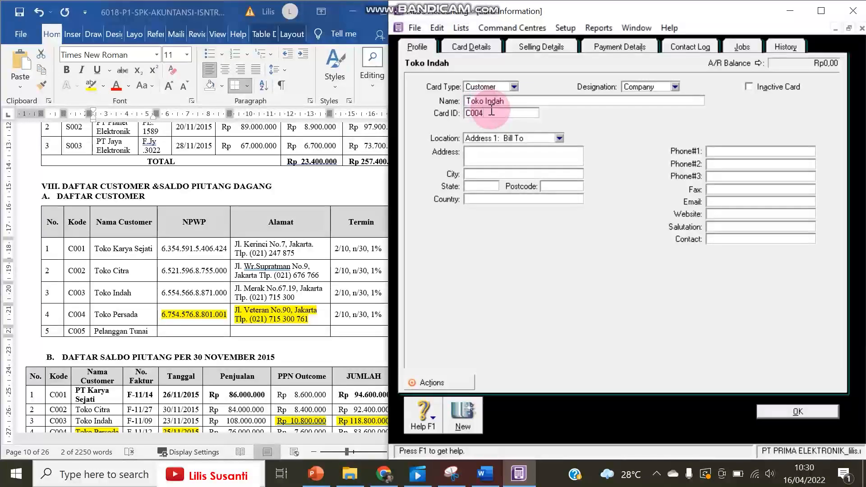
{"action": "key", "text": "BackSpace"}
{"action": "type", "text": "3"}
Step: Set Toko Indah's payment terms to In a Given # of Days, 10 discount days, 30 due days, 2% early-payment discount and 1% late charge
{"action": "left_click", "coordinate": [528, 45]}
{"action": "left_click", "coordinate": [531, 231]}
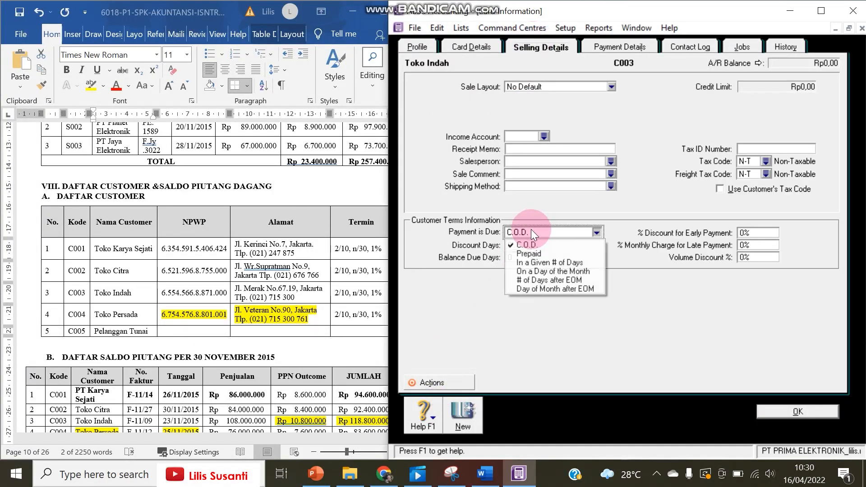
{"action": "left_click", "coordinate": [523, 261]}
{"action": "key", "text": "Tab"}
{"action": "type", "text": "10"}
{"action": "key", "text": "Tab"}
{"action": "type", "text": "30"}
{"action": "key", "text": "Tab"}
{"action": "type", "text": "2"}
{"action": "key", "text": "Tab"}
{"action": "type", "text": "1"}
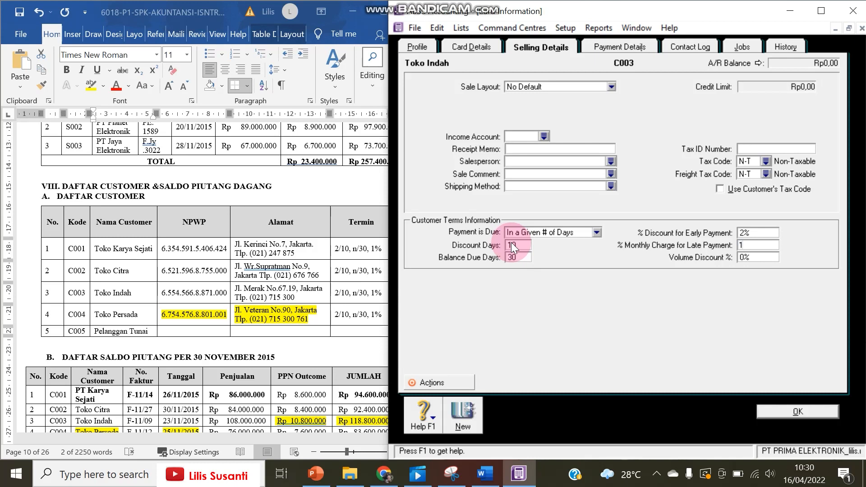
Step: Start another customer card, paste the name Toko Persada from the Word table and enter its customer code as the card ID
{"action": "left_click", "coordinate": [463, 412]}
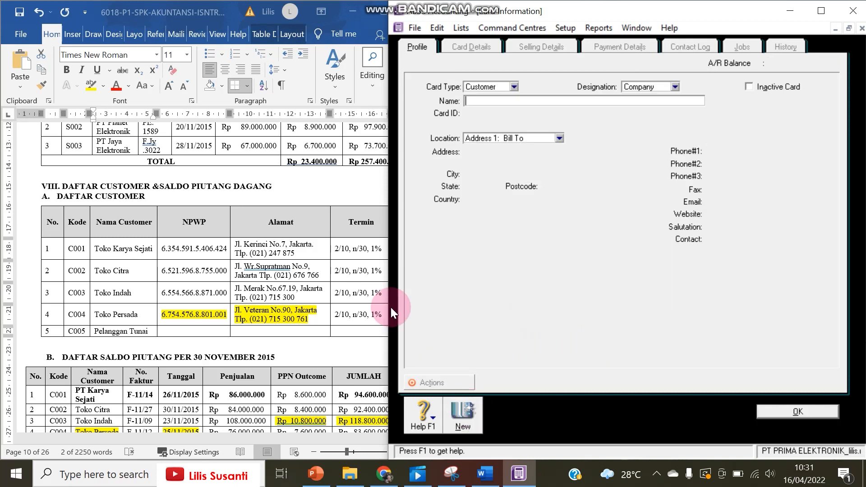
{"action": "left_click", "coordinate": [86, 305]}
{"action": "left_click_drag", "start_coordinate": [93, 315], "coordinate": [140, 311]}
{"action": "key", "text": "ctrl+c"}
{"action": "left_click", "coordinate": [500, 100]}
{"action": "key", "text": "ctrl+v"}
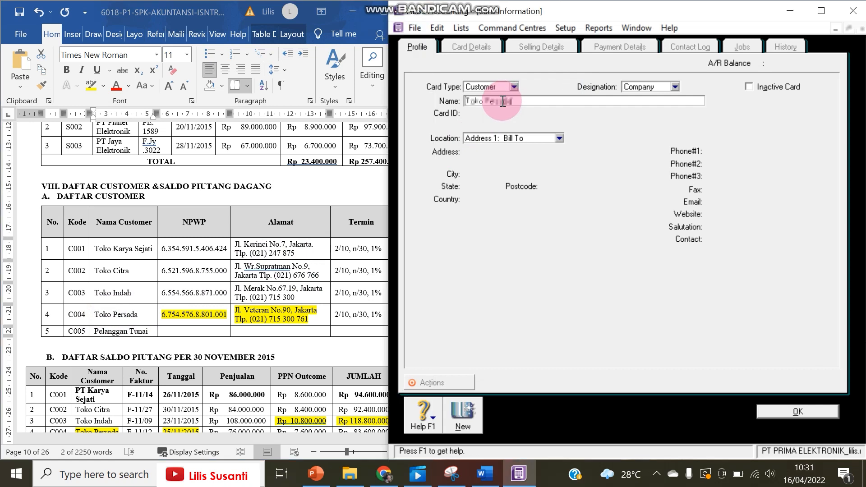
{"action": "key", "text": "Tab"}
{"action": "type", "text": "C004"}
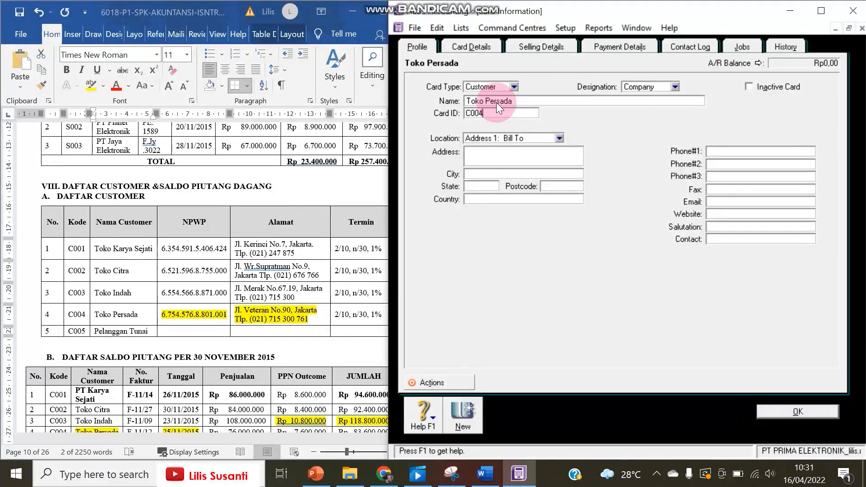
Step: Set Toko Persada's payment terms to In a Given # of Days, 10 discount days, 30 due days, 2% early-payment discount and 1% late charge
{"action": "left_click", "coordinate": [537, 46]}
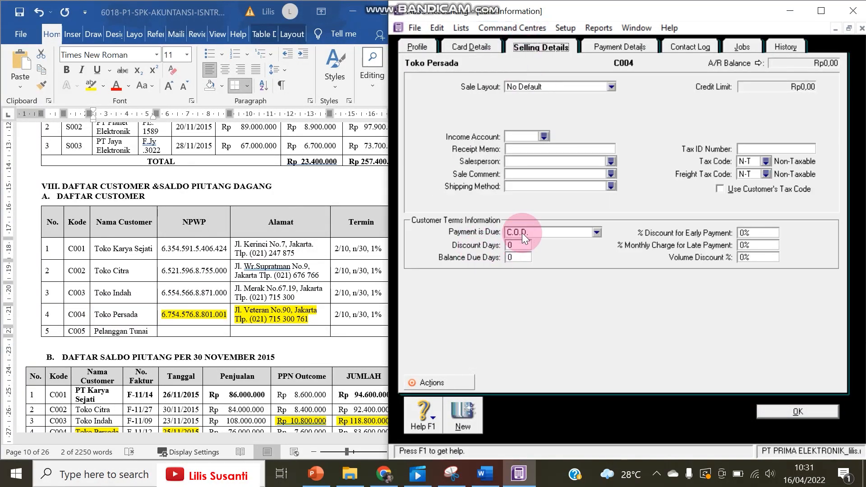
{"action": "left_click", "coordinate": [522, 233]}
{"action": "left_click", "coordinate": [526, 260]}
{"action": "key", "text": "Tab"}
{"action": "type", "text": "10"}
{"action": "key", "text": "Tab"}
{"action": "key", "text": "Tab"}
{"action": "type", "text": "2"}
{"action": "key", "text": "Tab"}
{"action": "type", "text": "1"}
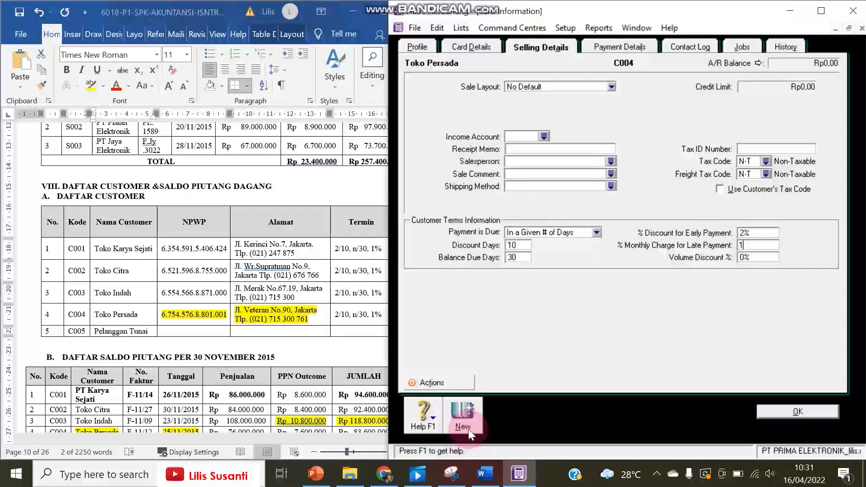
Step: Add a customer card named Pelanggan Tunai with its customer code from the Word table as the card ID, and save it
{"action": "left_click", "coordinate": [464, 418]}
{"action": "type", "text": "Pel"}
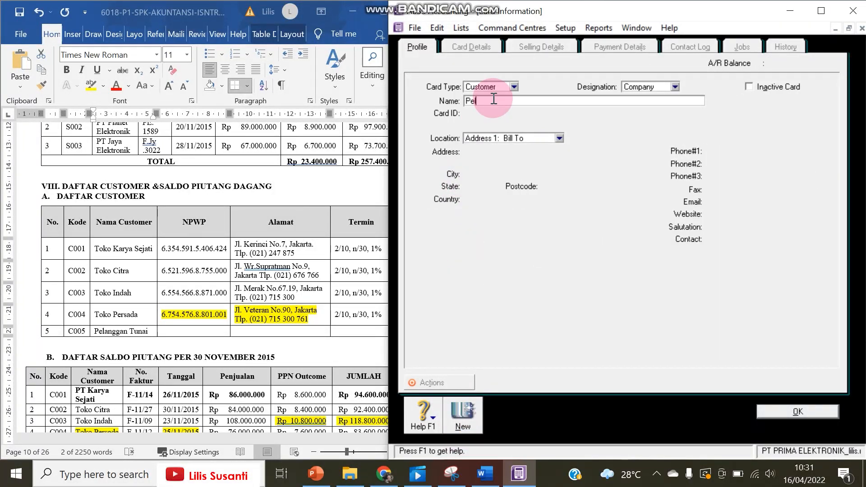
{"action": "type", "text": "anggan Tunai"}
{"action": "key", "text": "Tab"}
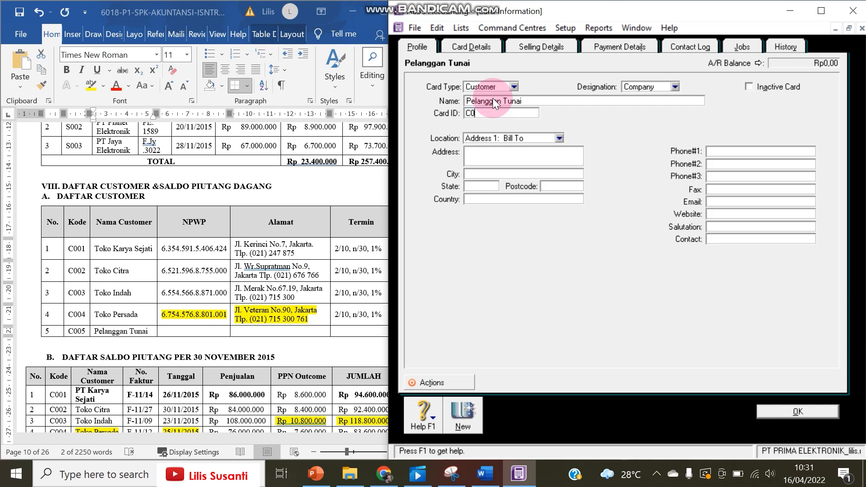
{"action": "type", "text": "C005"}
{"action": "left_click", "coordinate": [798, 411]}
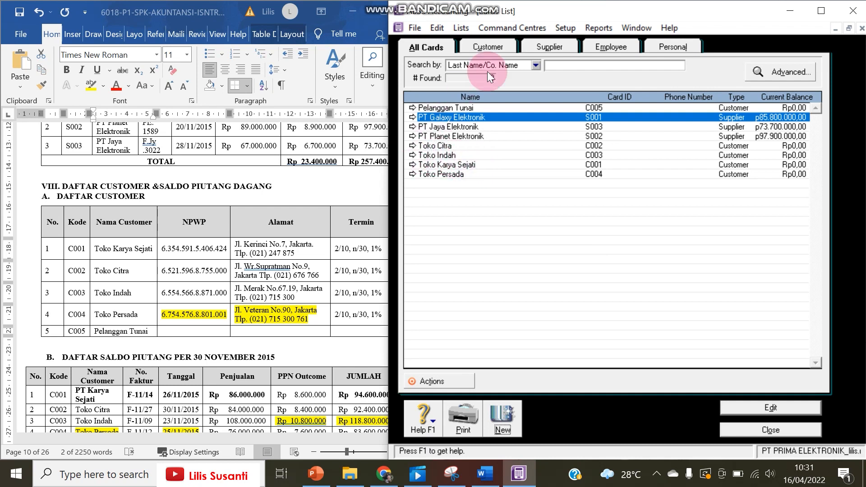
Step: Review the customer cards, the supplier cards and the list of all cards
{"action": "left_click", "coordinate": [496, 48]}
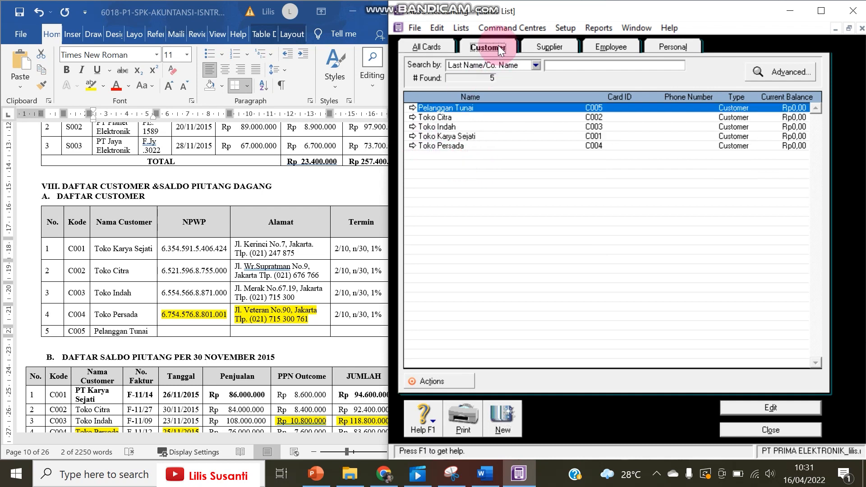
{"action": "left_click", "coordinate": [540, 45]}
{"action": "left_click", "coordinate": [424, 47]}
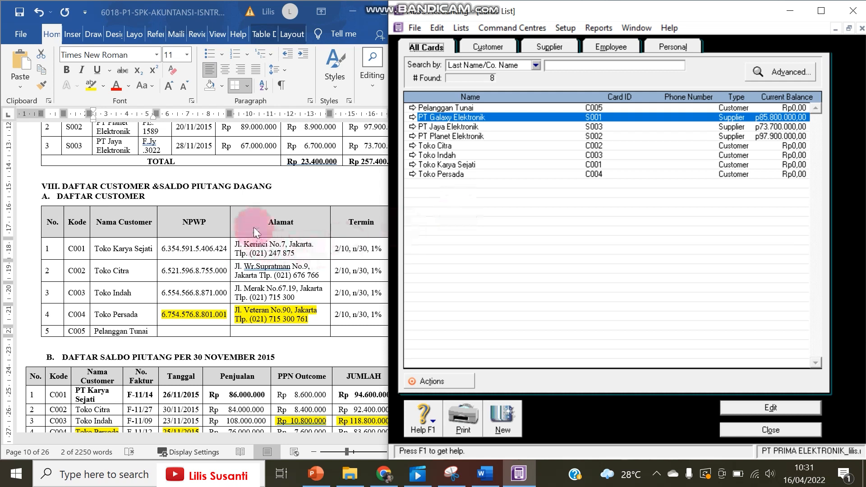
Step: Check the document's supplier and customer balance tables and open the setup of customers' opening balances
{"action": "scroll", "coordinate": [256, 218], "scroll_direction": "up", "scroll_amount": 7}
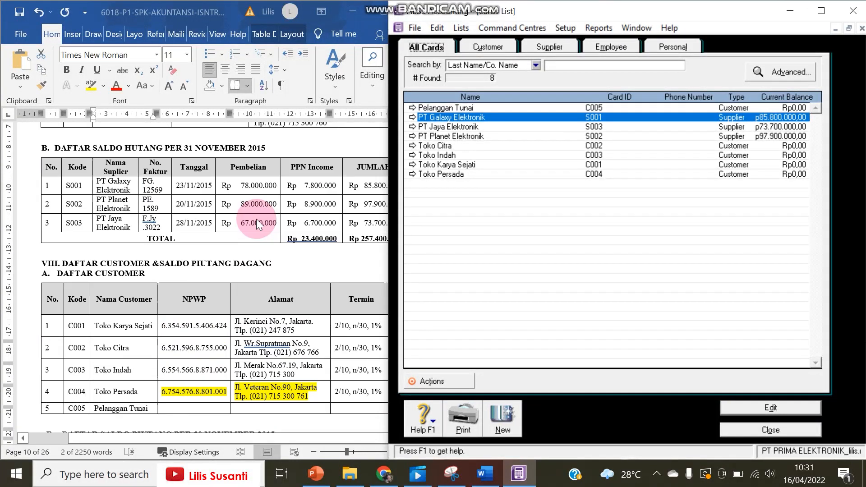
{"action": "scroll", "coordinate": [256, 218], "scroll_direction": "up", "scroll_amount": 1}
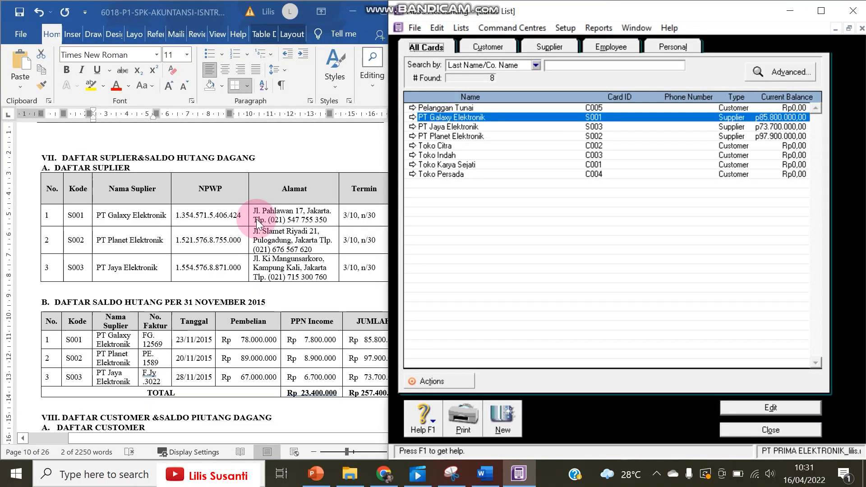
{"action": "scroll", "coordinate": [256, 218], "scroll_direction": "down", "scroll_amount": 2}
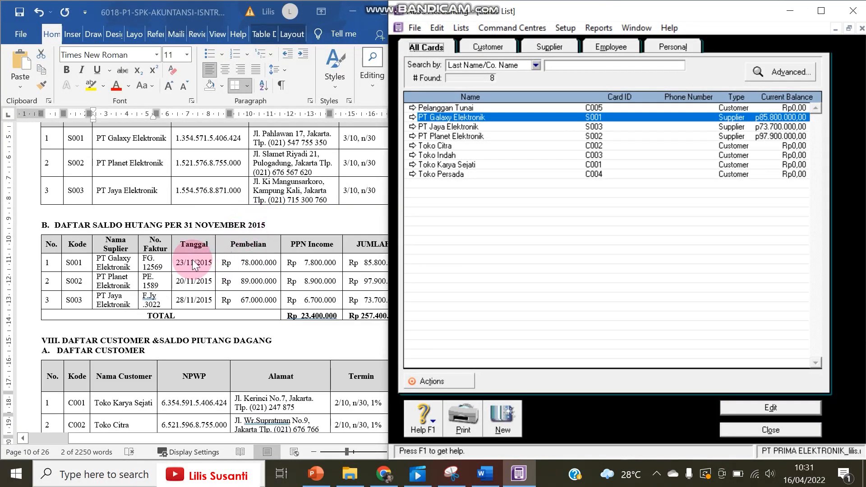
{"action": "scroll", "coordinate": [176, 283], "scroll_direction": "down", "scroll_amount": 8}
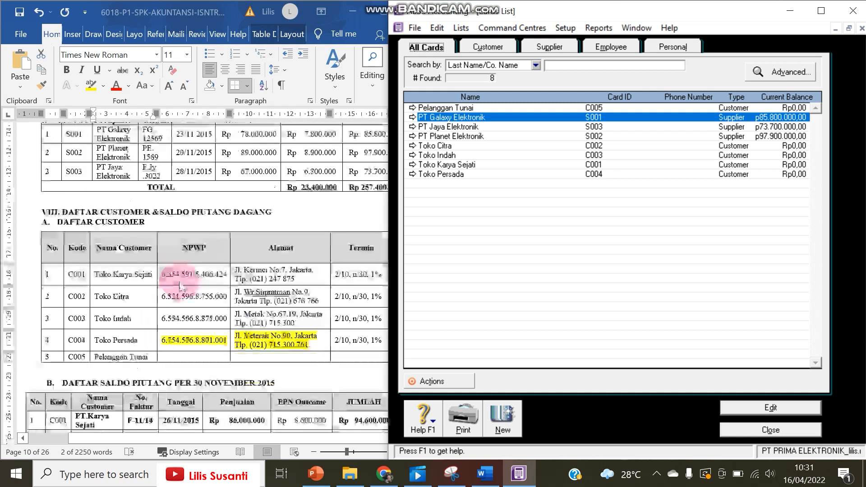
{"action": "scroll", "coordinate": [180, 281], "scroll_direction": "down", "scroll_amount": 2}
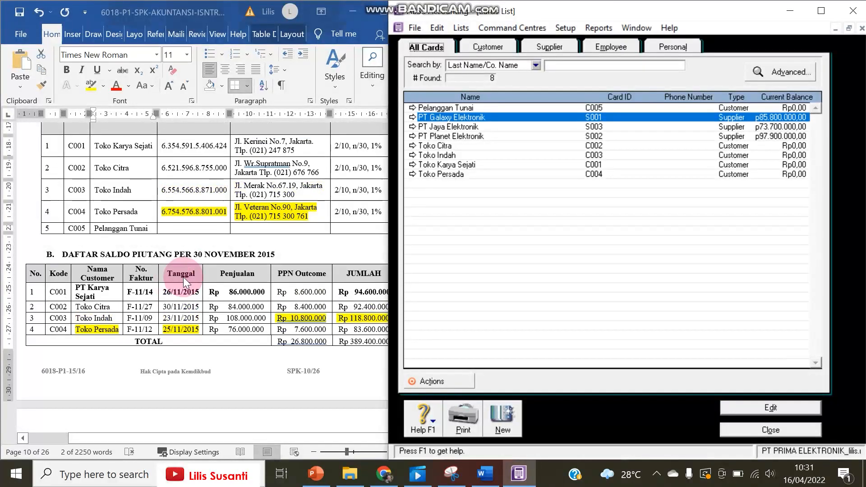
{"action": "scroll", "coordinate": [278, 230], "scroll_direction": "up", "scroll_amount": 3}
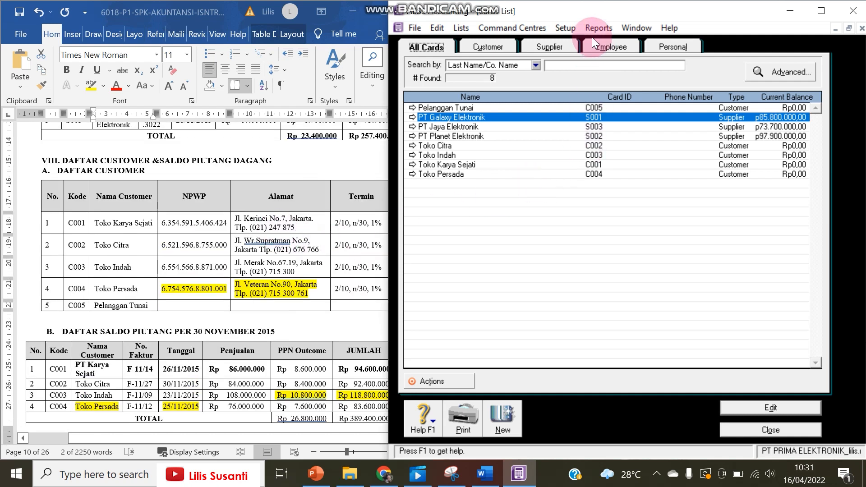
{"action": "left_click", "coordinate": [570, 27]}
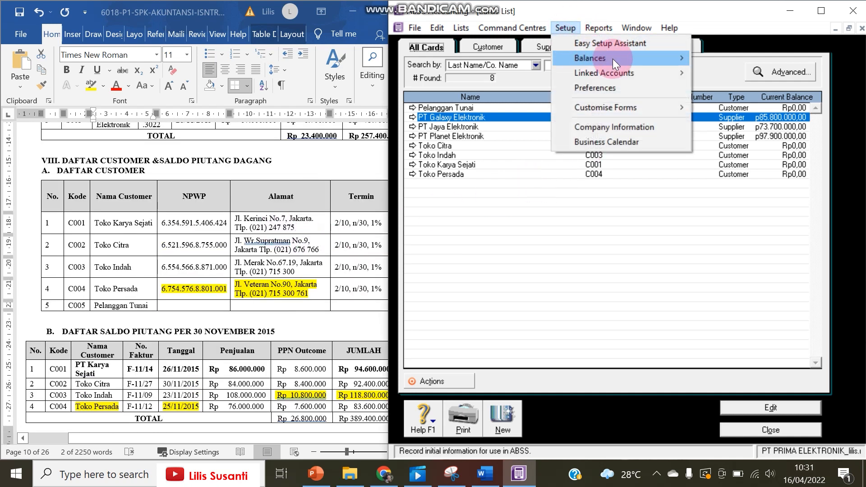
{"action": "mouse_move", "coordinate": [671, 60]}
{"action": "left_click", "coordinate": [735, 89]}
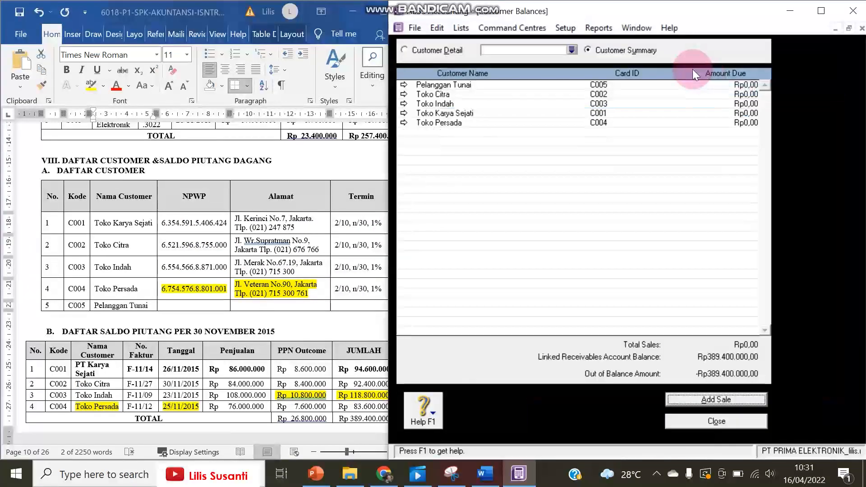
Step: Start a historical sale for the customer Toko Karya Sejati and date it 26/11/2015
{"action": "left_click", "coordinate": [705, 400]}
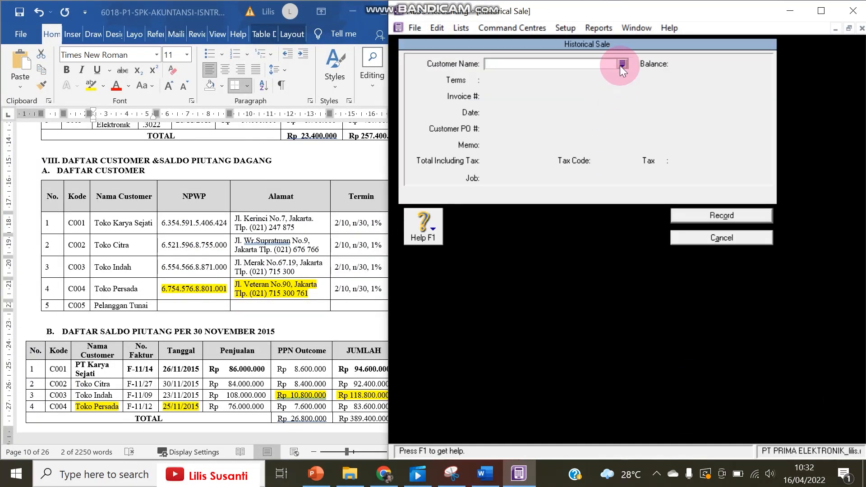
{"action": "left_click", "coordinate": [622, 64]}
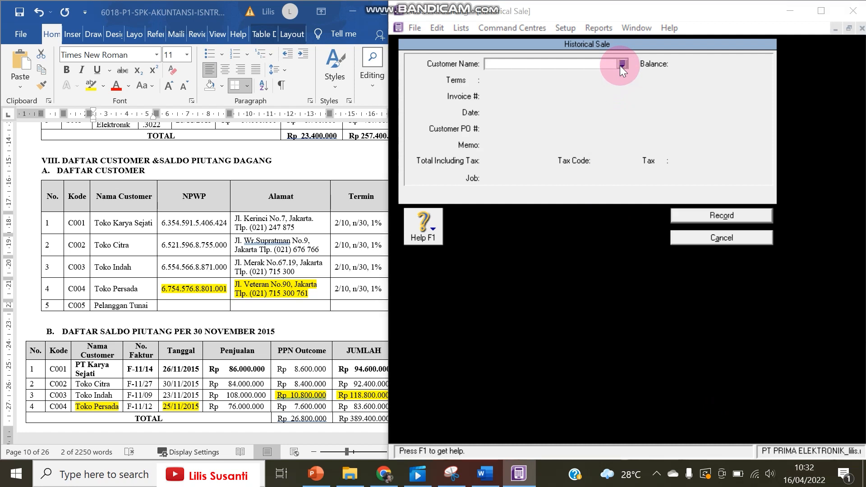
{"action": "double_click", "coordinate": [525, 194]}
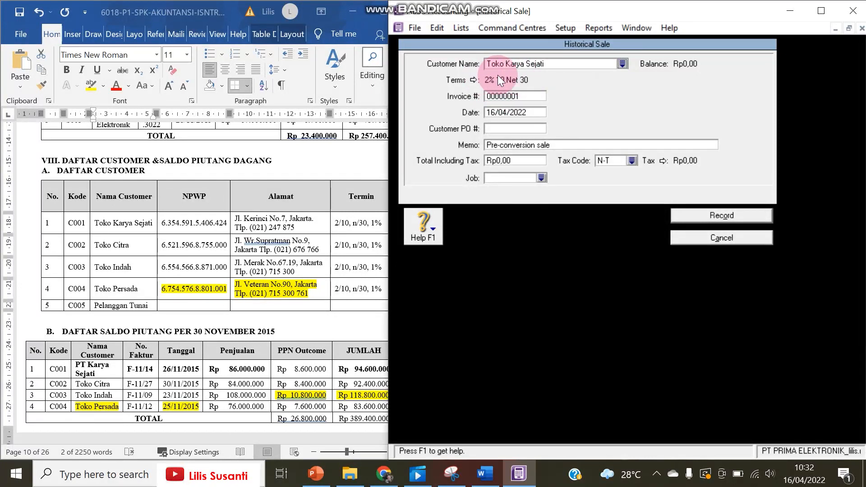
{"action": "left_click", "coordinate": [502, 112]}
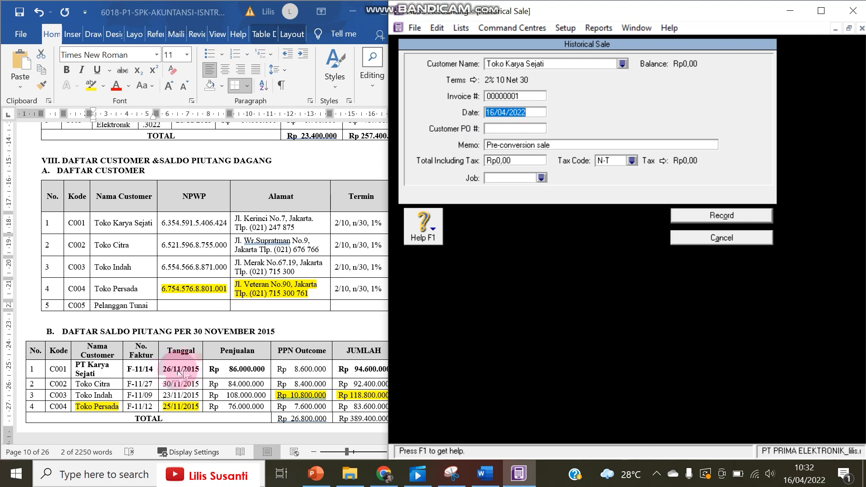
{"action": "type", "text": "26"}
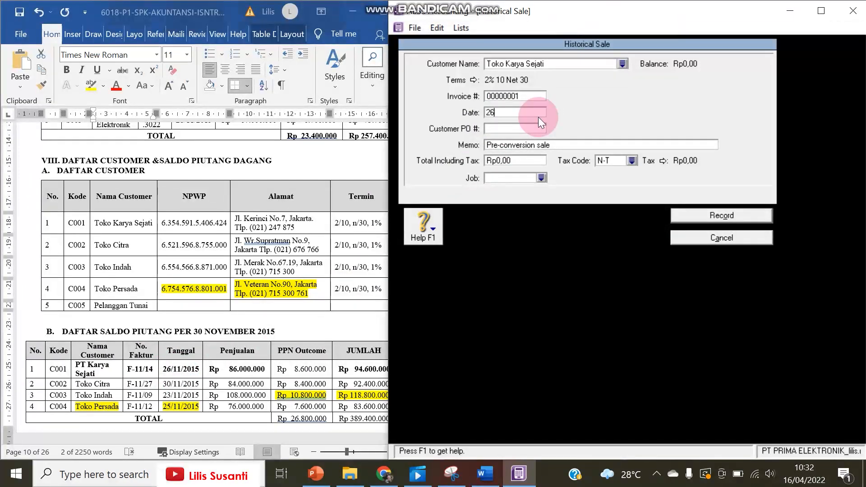
{"action": "type", "text": "/11/15"}
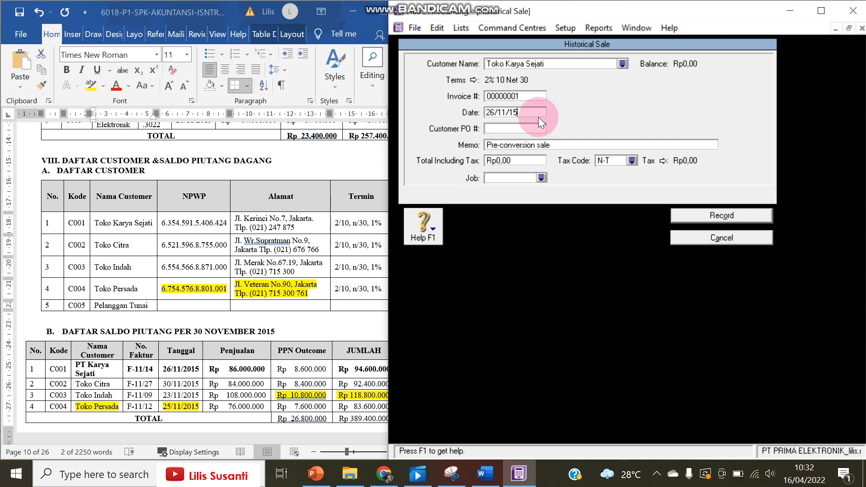
{"action": "key", "text": "Tab"}
Step: Copy invoice number F-11/14 from the Word receivables table into Toko Karya Sejati's historical sale
{"action": "left_click", "coordinate": [523, 96]}
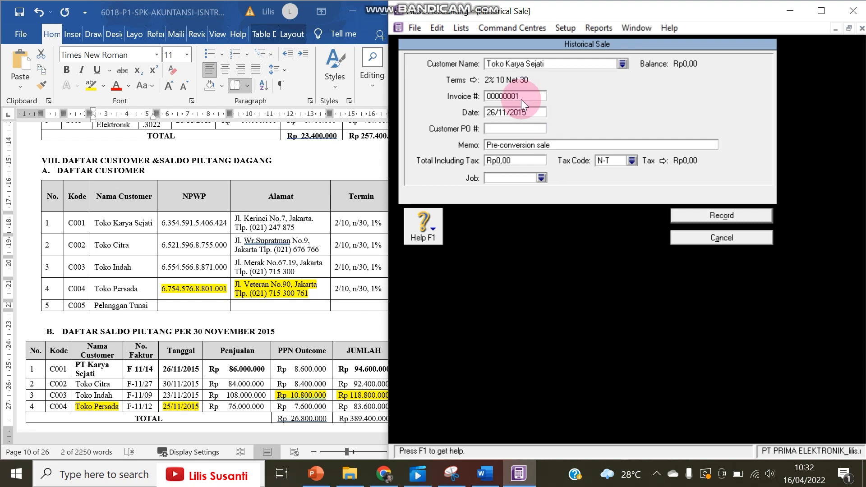
{"action": "left_click", "coordinate": [132, 369]}
{"action": "double_click", "coordinate": [132, 369]}
{"action": "key", "text": "ctrl+c"}
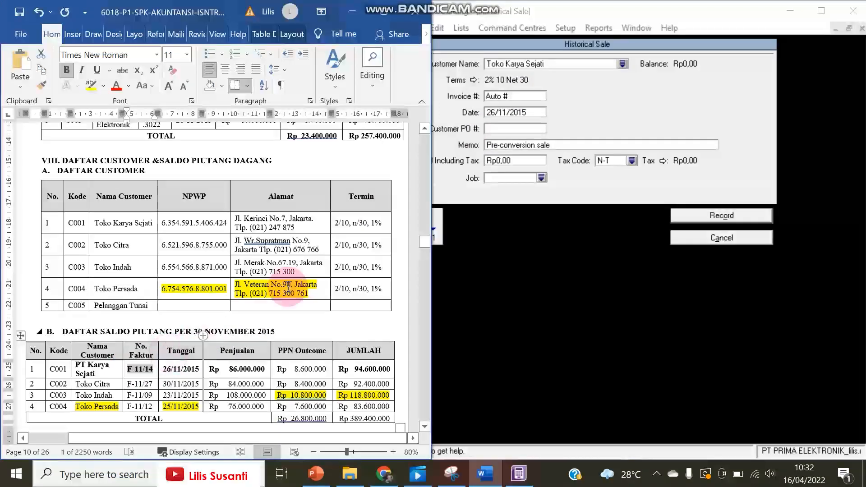
{"action": "left_click", "coordinate": [517, 100]}
{"action": "key", "text": "ctrl+v"}
Step: Set Toko Karya Sejati's total including tax to Rp94.600.000 and record the sale
{"action": "left_click", "coordinate": [509, 160]}
{"action": "left_click", "coordinate": [360, 371]}
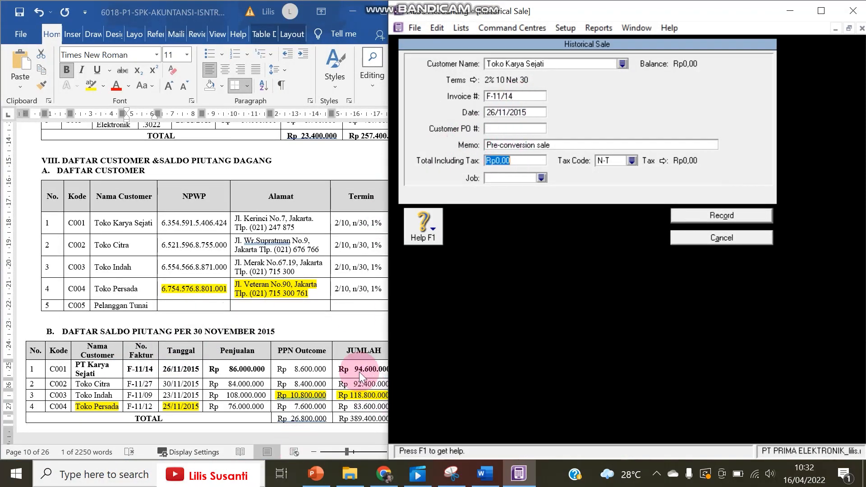
{"action": "type", "text": "94."}
{"action": "type", "text": "600.000"}
{"action": "key", "text": "Tab"}
{"action": "left_click", "coordinate": [727, 217]}
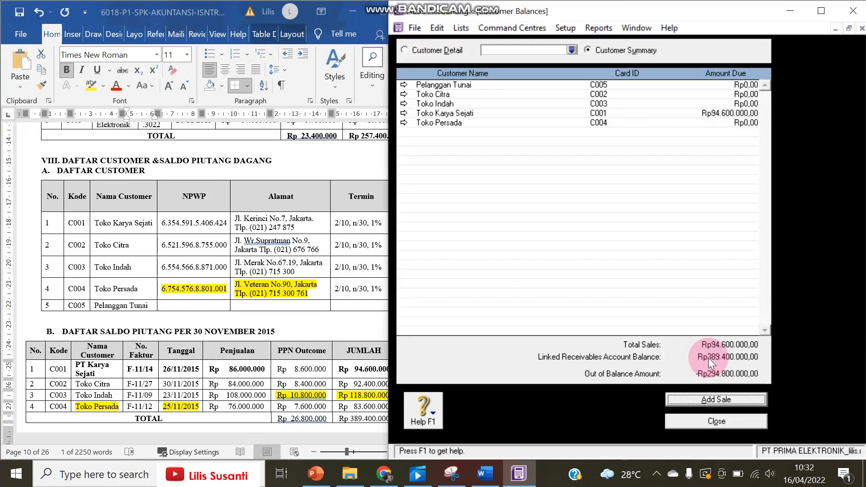
Step: Start a historical sale for Toko Citra with invoice number F-11/27 and date 30/11/2015
{"action": "left_click", "coordinate": [708, 397]}
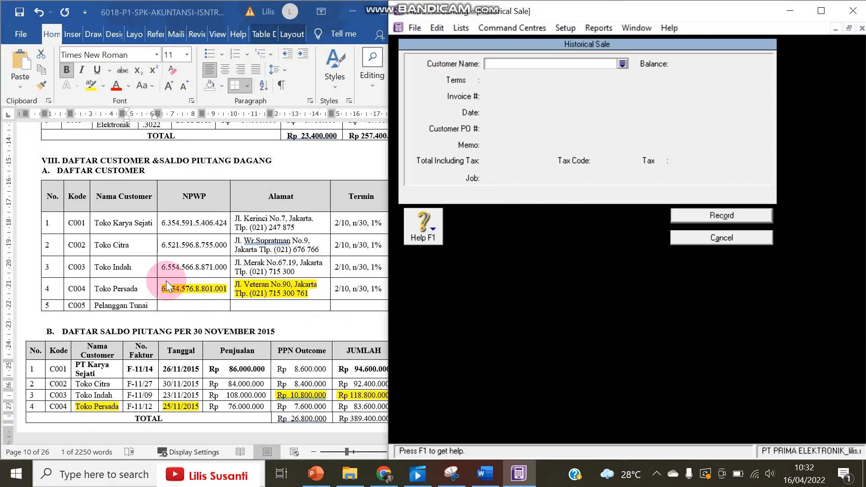
{"action": "type", "text": "Toko Citra"}
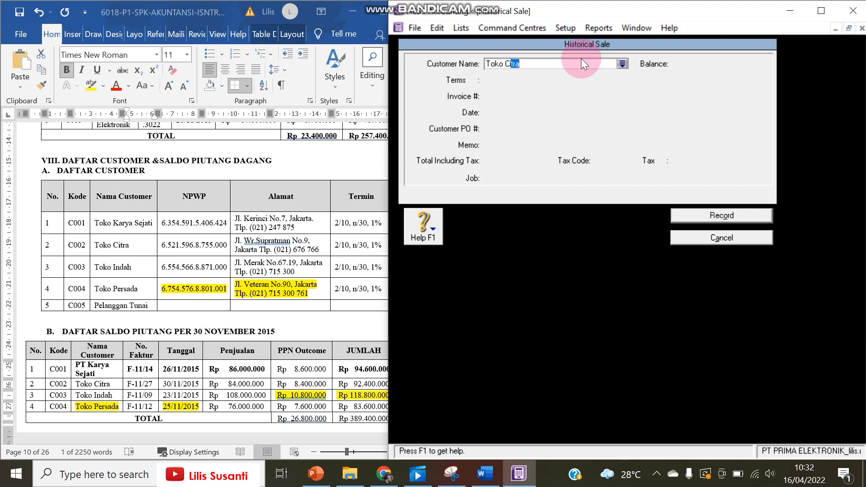
{"action": "key", "text": "Tab"}
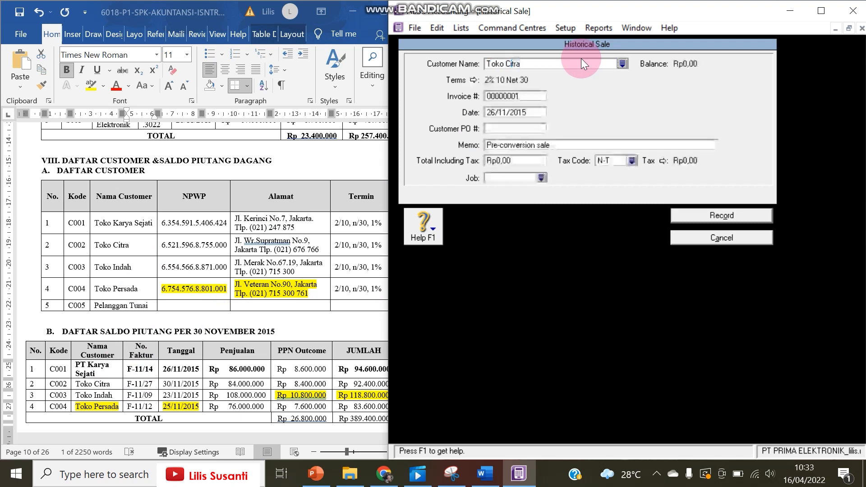
{"action": "left_click", "coordinate": [504, 97]}
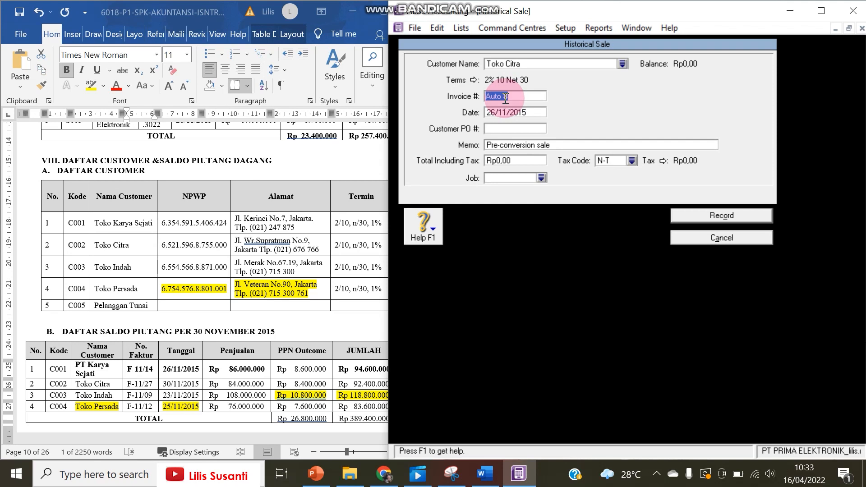
{"action": "type", "text": "F-11/27"}
{"action": "key", "text": "Tab"}
{"action": "left_click", "coordinate": [495, 112]}
{"action": "key", "text": "BackSpace"}
{"action": "key", "text": "BackSpace"}
{"action": "type", "text": "30"}
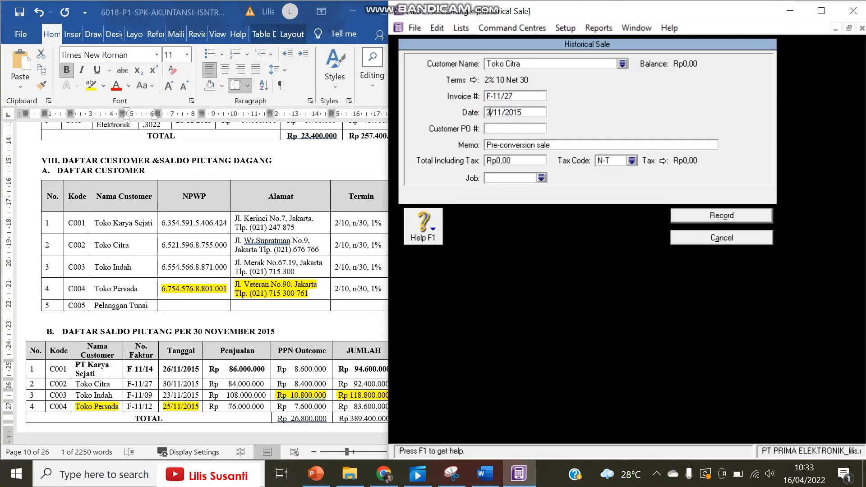
Step: Set Toko Citra's total including tax to Rp92.400.000 and record the sale
{"action": "left_click", "coordinate": [509, 160]}
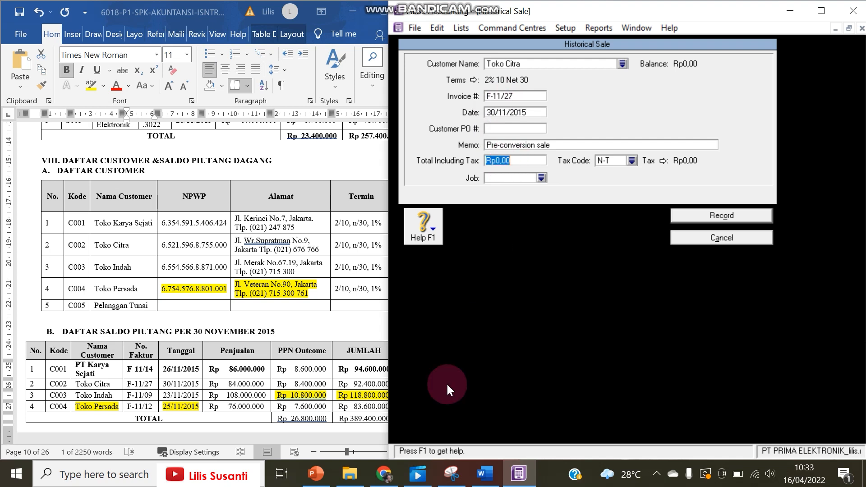
{"action": "left_click", "coordinate": [350, 394]}
{"action": "type", "text": "92"}
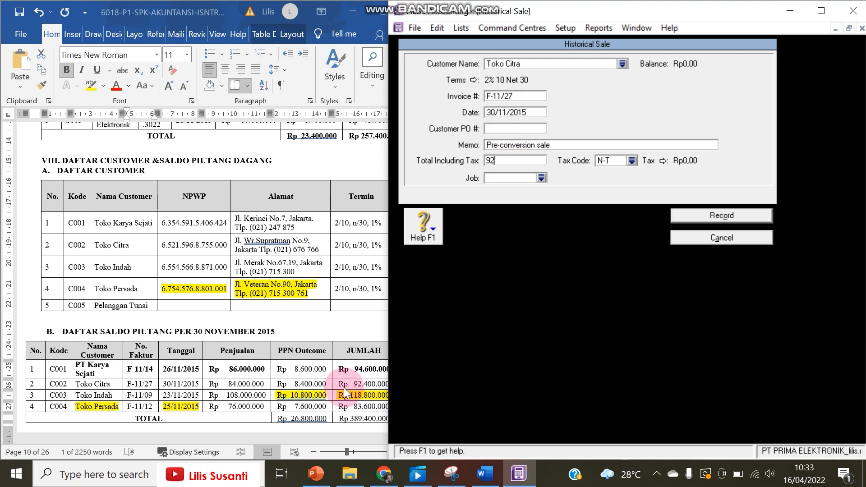
{"action": "type", "text": ".400.000000"}
{"action": "key", "text": "Tab"}
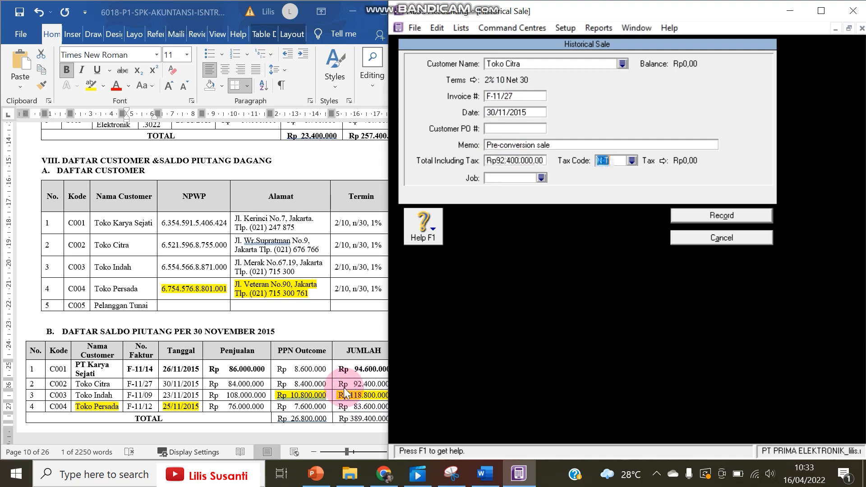
{"action": "left_click", "coordinate": [688, 215]}
Step: Start a historical sale for Toko Indah and enter F-11/09 as its invoice number
{"action": "left_click", "coordinate": [701, 399]}
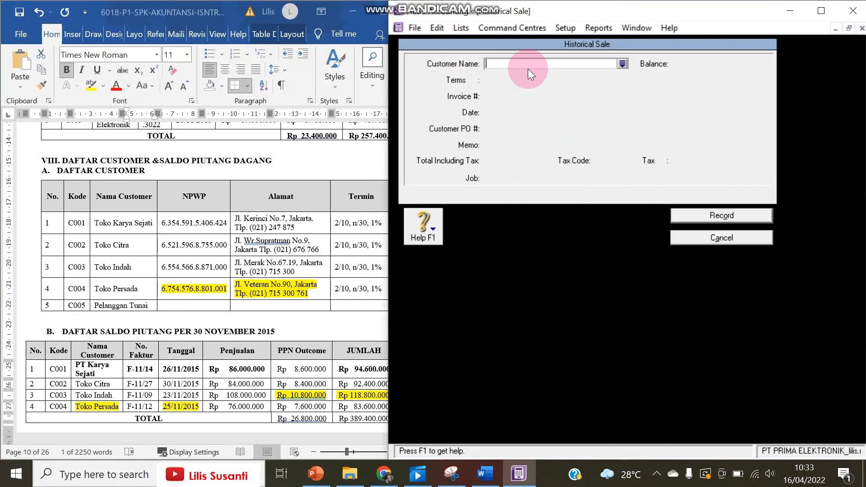
{"action": "type", "text": "Toko Indah"}
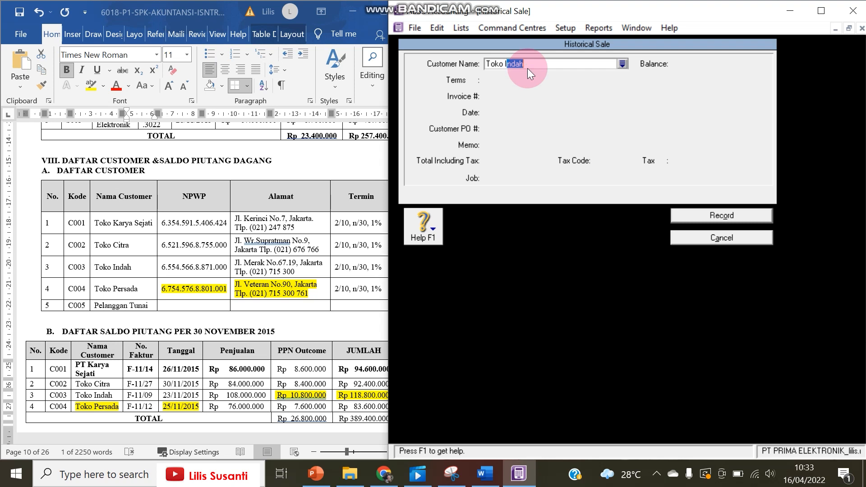
{"action": "key", "text": "Tab"}
{"action": "left_click", "coordinate": [518, 96]}
{"action": "type", "text": "F-"}
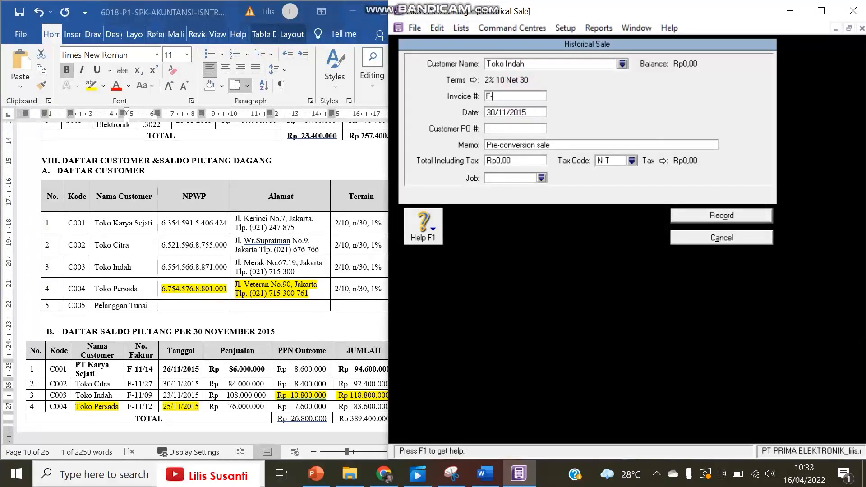
{"action": "type", "text": "11/09"}
{"action": "key", "text": "Tab"}
{"action": "key", "text": "Tab"}
{"action": "key", "text": "Tab"}
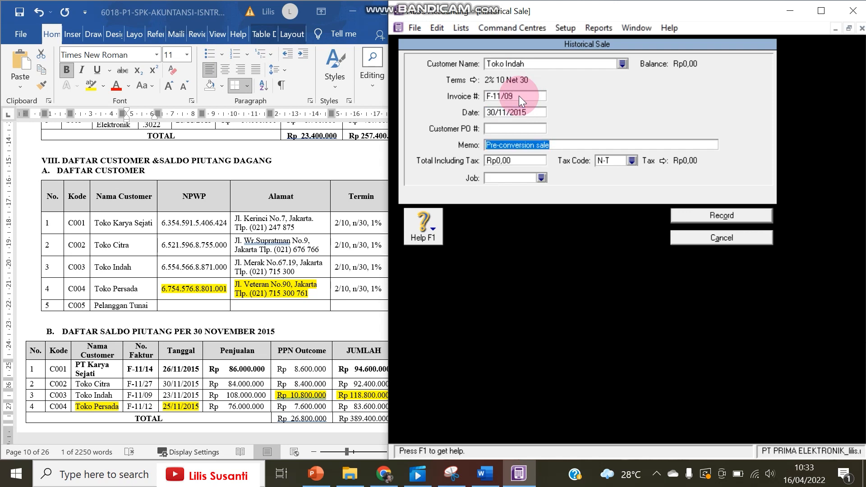
Step: Set the date of Toko Indah's historical sale to 23/11/2015
{"action": "left_click", "coordinate": [489, 112]}
{"action": "left_click", "coordinate": [489, 112]}
{"action": "key", "text": "Delete"}
{"action": "key", "text": "Delete"}
{"action": "type", "text": "23"}
Step: Set Toko Indah's total including tax to Rp118.800.000 and record the sale
{"action": "left_click", "coordinate": [519, 159]}
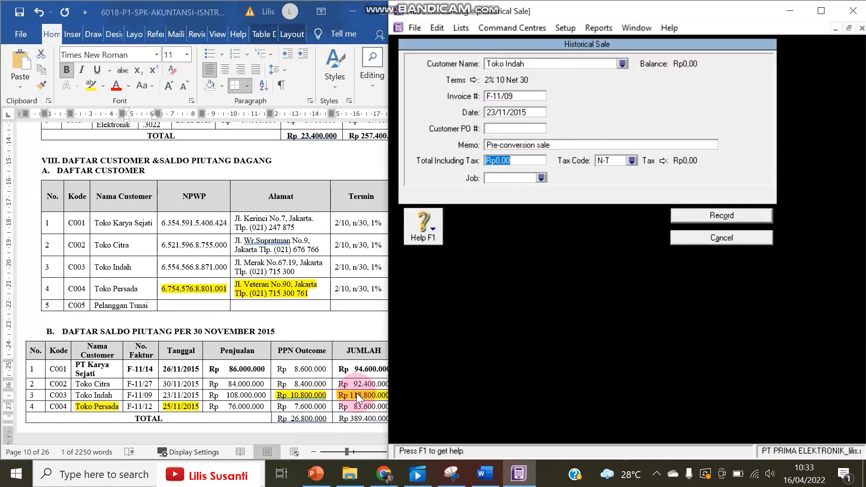
{"action": "type", "text": "118."}
{"action": "type", "text": "800.000"}
{"action": "key", "text": "Tab"}
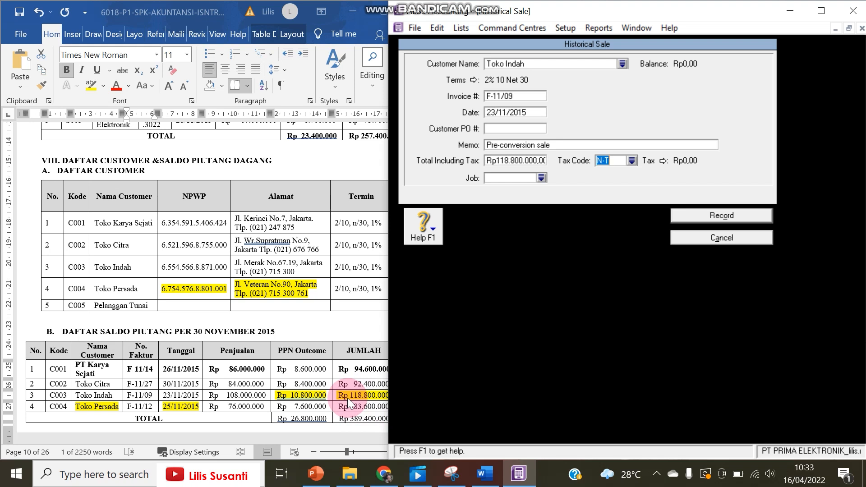
{"action": "left_click", "coordinate": [697, 216]}
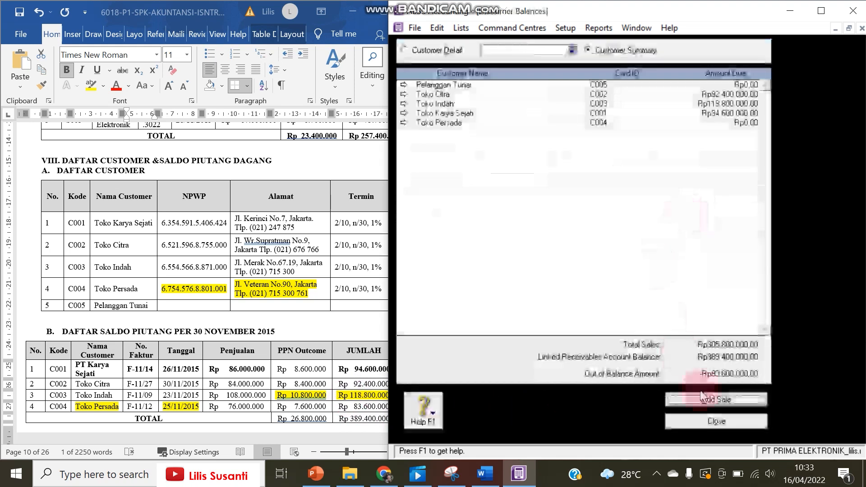
Step: Start a historical sale for Toko Persada and enter F-11/12 as its invoice number
{"action": "left_click", "coordinate": [710, 403]}
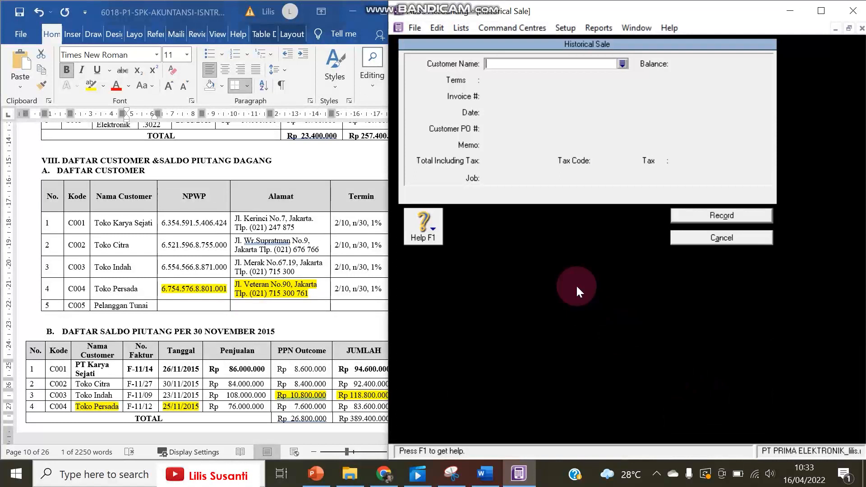
{"action": "left_click", "coordinate": [508, 66]}
{"action": "type", "text": "Toko Persada"}
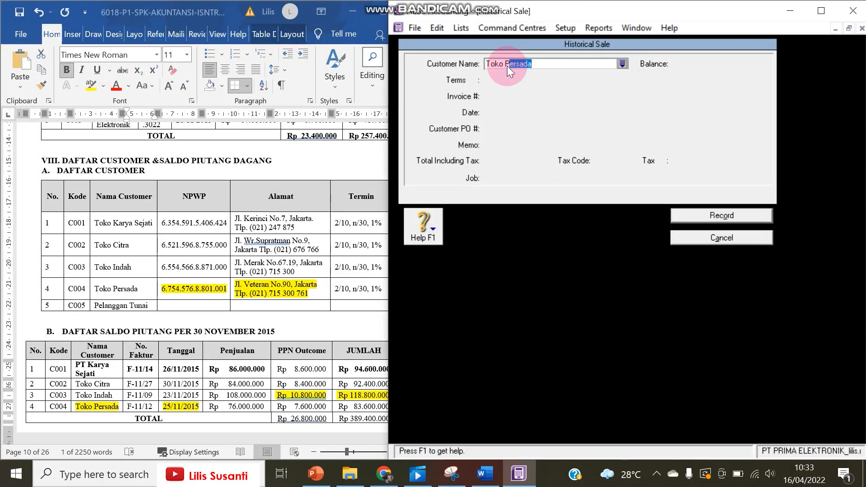
{"action": "key", "text": "Tab"}
{"action": "left_click", "coordinate": [515, 98]}
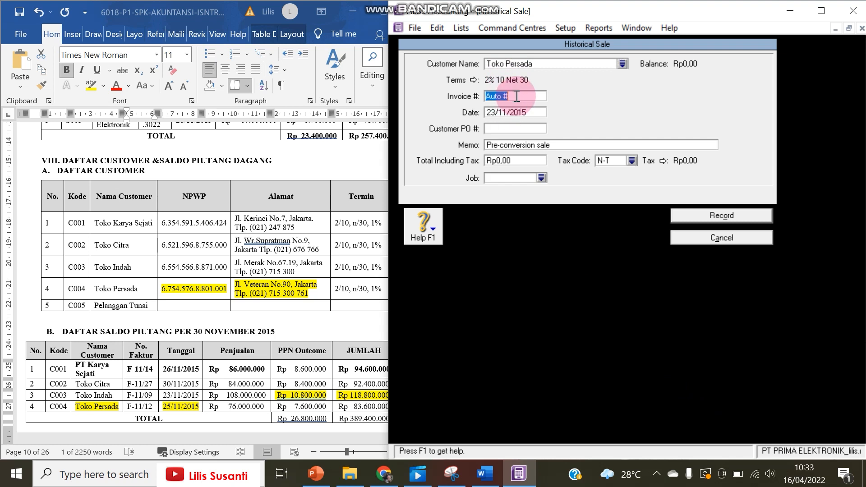
{"action": "type", "text": "F-11/12"}
{"action": "key", "text": "Tab"}
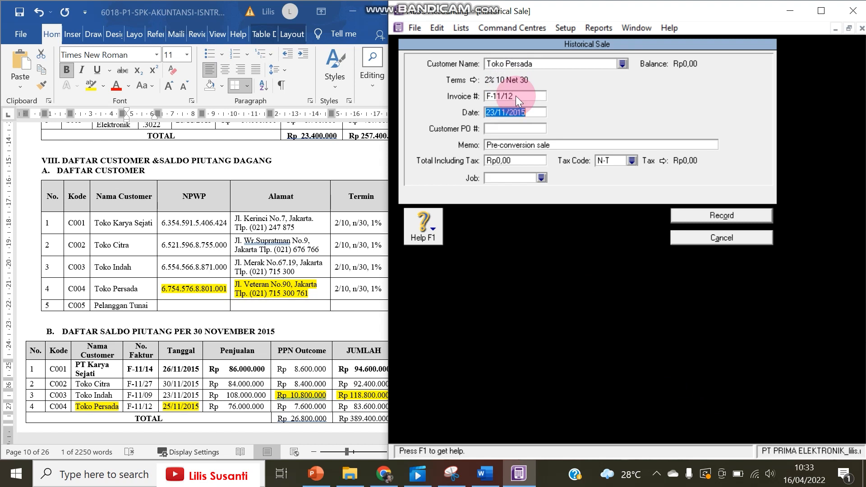
Step: Set the date of Toko Persada's historical sale to 25/11/2015
{"action": "left_click", "coordinate": [497, 113]}
{"action": "key", "text": "BackSpace"}
{"action": "type", "text": "5"}
{"action": "key", "text": "Tab"}
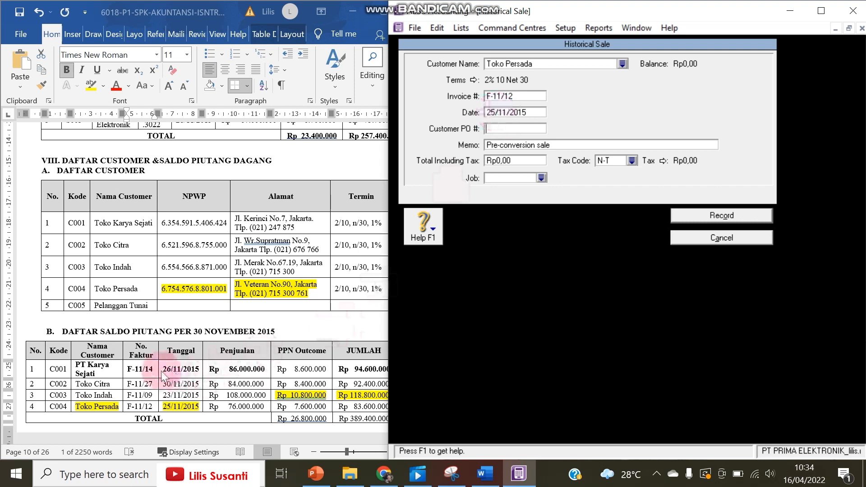
Step: Set Toko Persada's total including tax to Rp83.600.000 and record the sale
{"action": "left_click", "coordinate": [593, 265]}
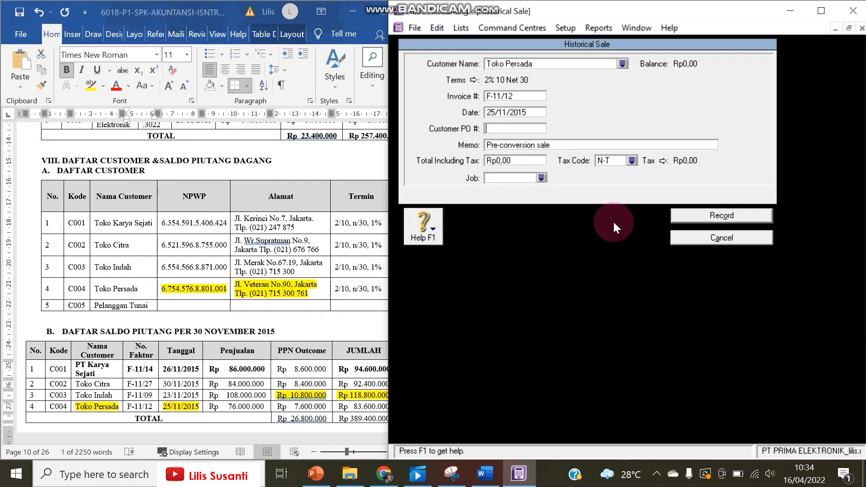
{"action": "left_click", "coordinate": [523, 159]}
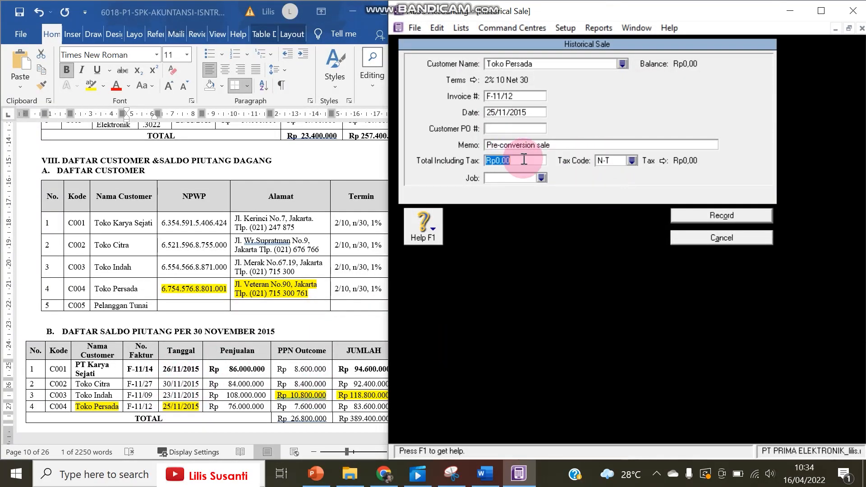
{"action": "type", "text": "83600000"}
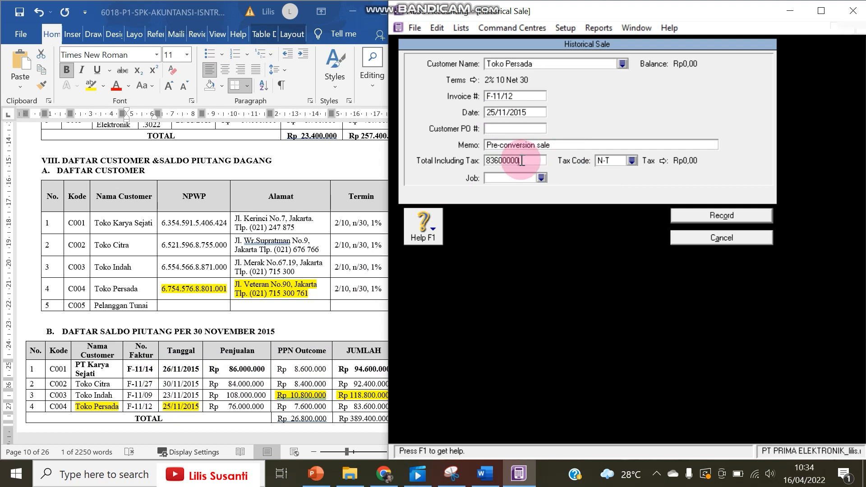
{"action": "left_click", "coordinate": [686, 218]}
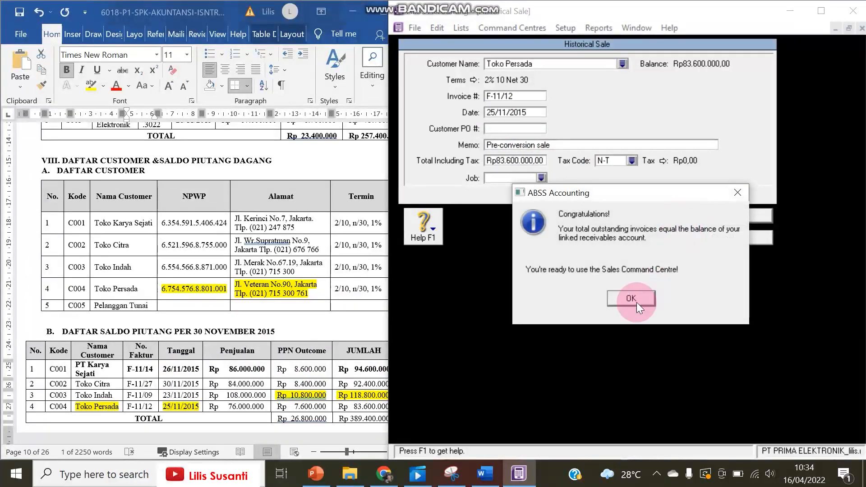
{"action": "left_click", "coordinate": [624, 299]}
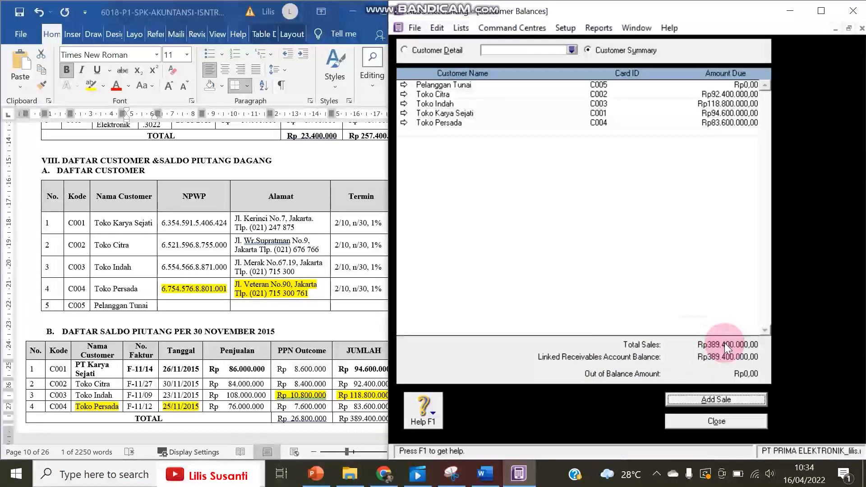
Step: Close the customer balances and cards list, and review the pre-conversion sales in the sales transaction journal
{"action": "left_click", "coordinate": [718, 414]}
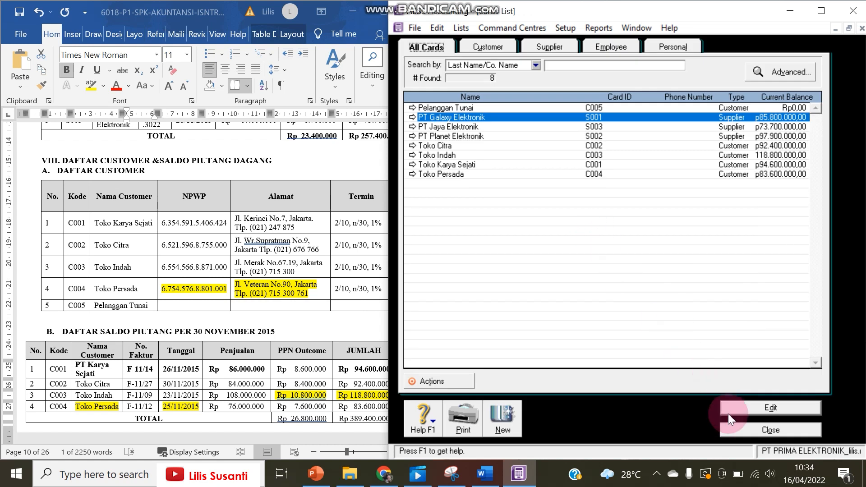
{"action": "left_click", "coordinate": [742, 429]}
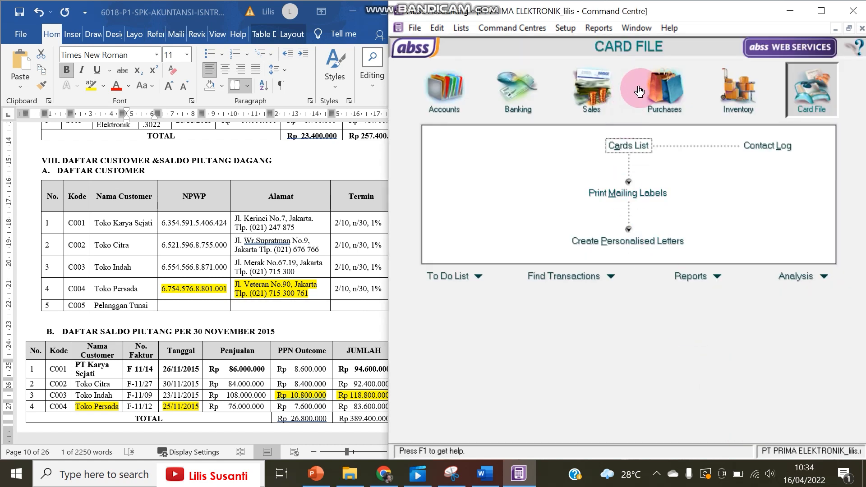
{"action": "left_click", "coordinate": [591, 89]}
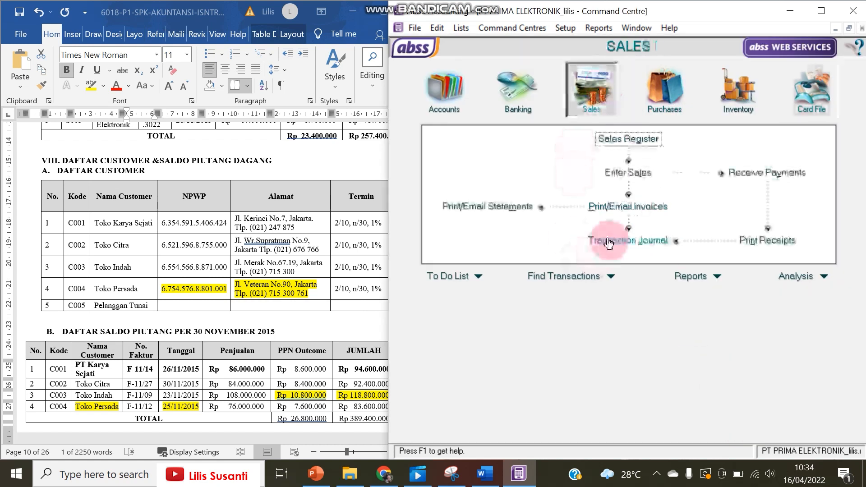
{"action": "left_click", "coordinate": [610, 241]}
{"action": "left_click", "coordinate": [552, 198]}
{"action": "left_click", "coordinate": [546, 113]}
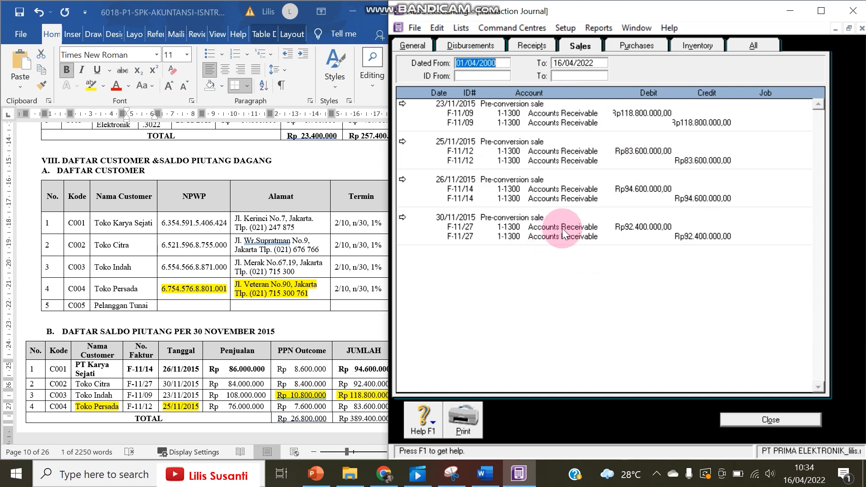
{"action": "left_click", "coordinate": [746, 419]}
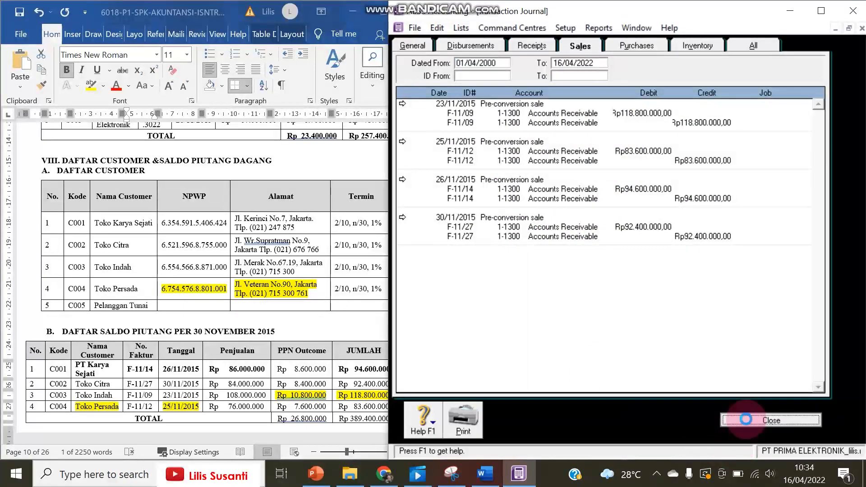
{"action": "left_click", "coordinate": [619, 242]}
{"action": "left_click", "coordinate": [400, 103]}
{"action": "left_click", "coordinate": [642, 236]}
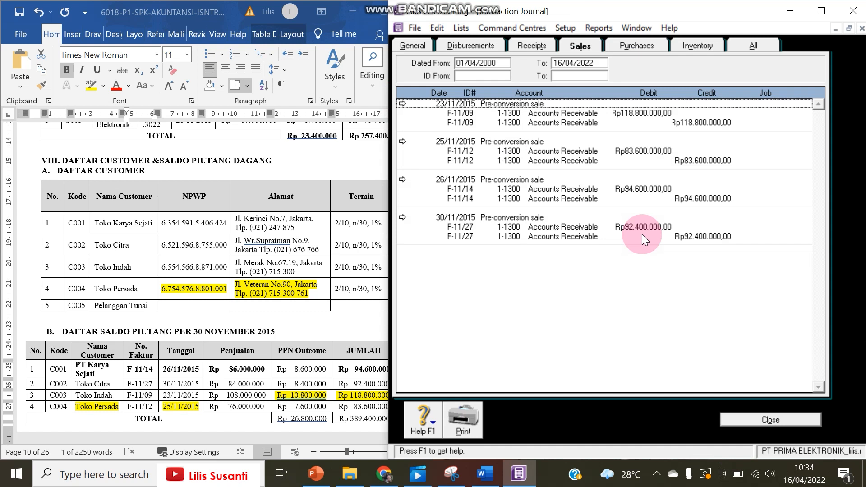
Step: Bring up the product and inventory value table in the Word document, and open the inventory items list in ABSS
{"action": "left_click", "coordinate": [303, 324]}
{"action": "scroll", "coordinate": [302, 324], "scroll_direction": "down", "scroll_amount": 8}
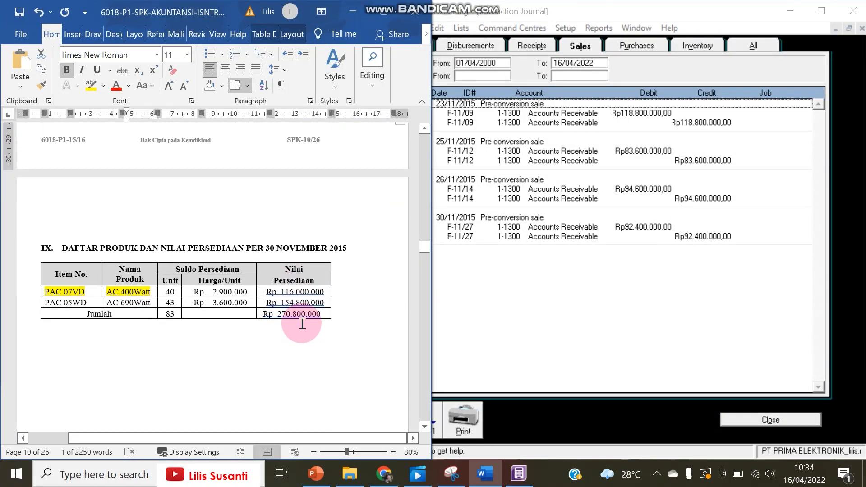
{"action": "left_click", "coordinate": [730, 418]}
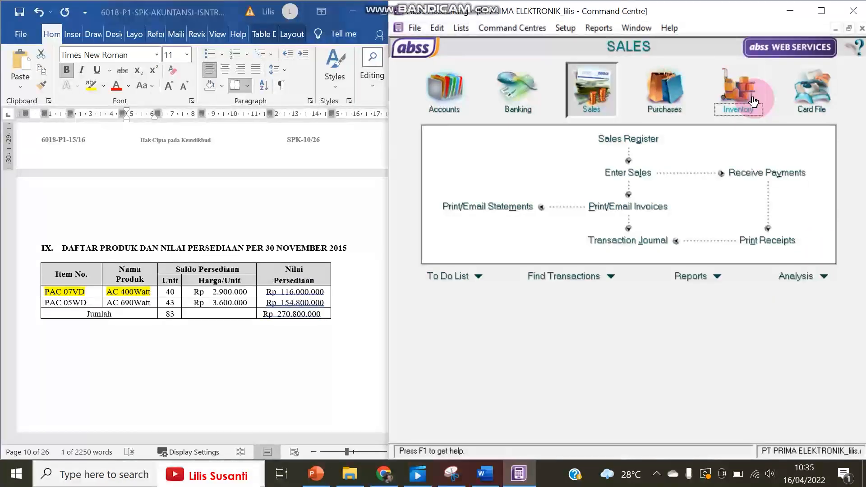
{"action": "left_click", "coordinate": [727, 102]}
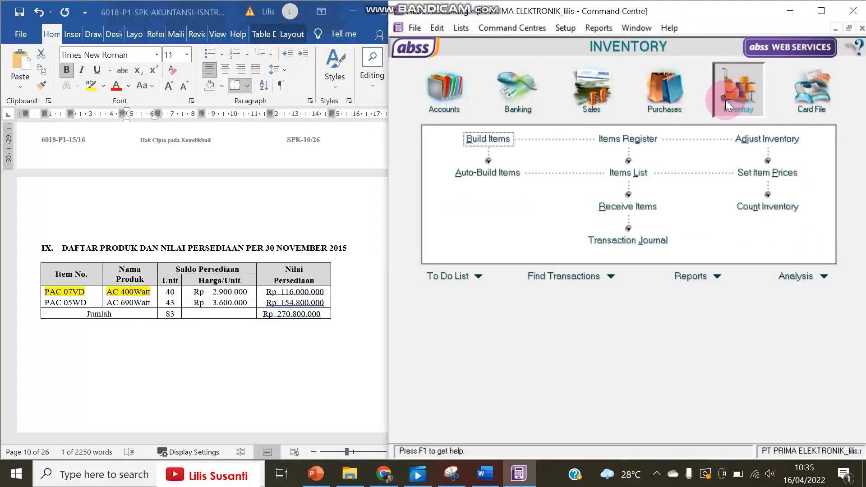
{"action": "left_click", "coordinate": [626, 173]}
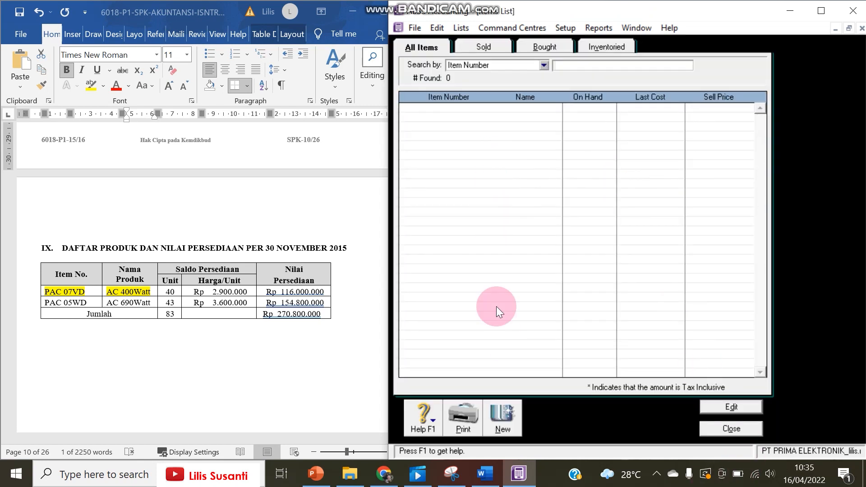
Step: Create a new inventory item with item number PAC 07VD, copied from the Word product table
{"action": "left_click", "coordinate": [509, 428]}
{"action": "left_click", "coordinate": [183, 297]}
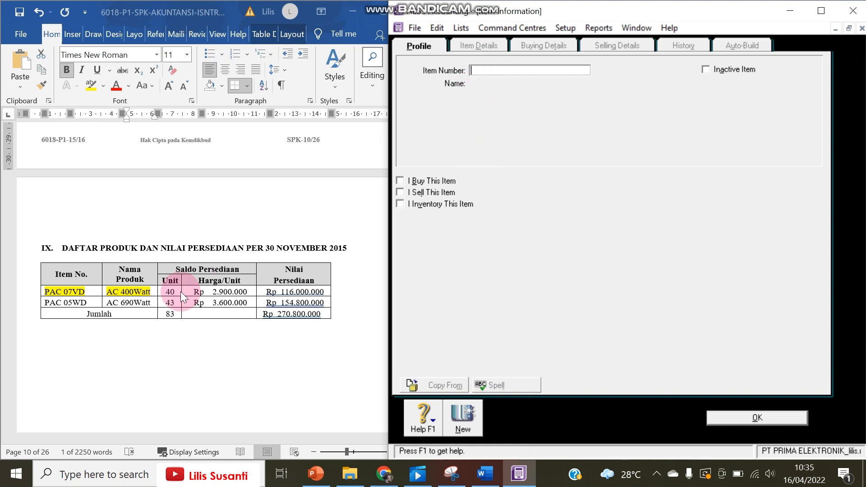
{"action": "left_click", "coordinate": [75, 288]}
{"action": "left_click_drag", "start_coordinate": [92, 292], "coordinate": [36, 291]}
{"action": "key", "text": "ctrl+c"}
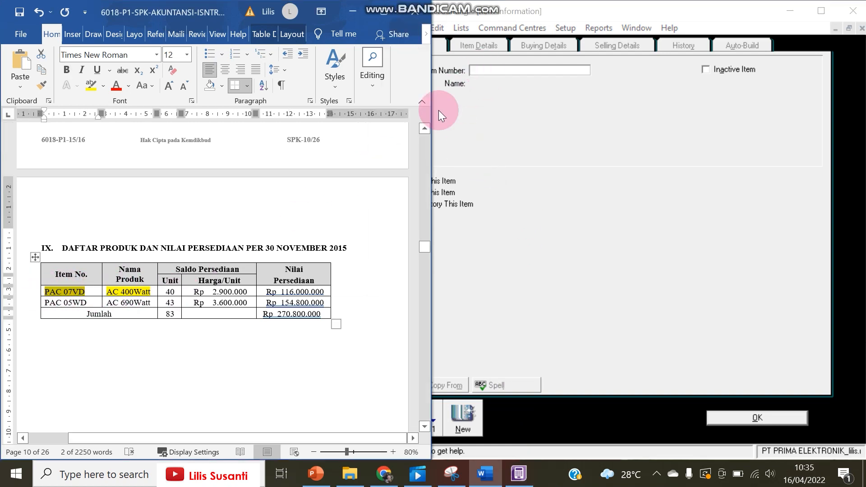
{"action": "left_click", "coordinate": [497, 69]}
{"action": "key", "text": "ctrl+v"}
{"action": "key", "text": "Tab"}
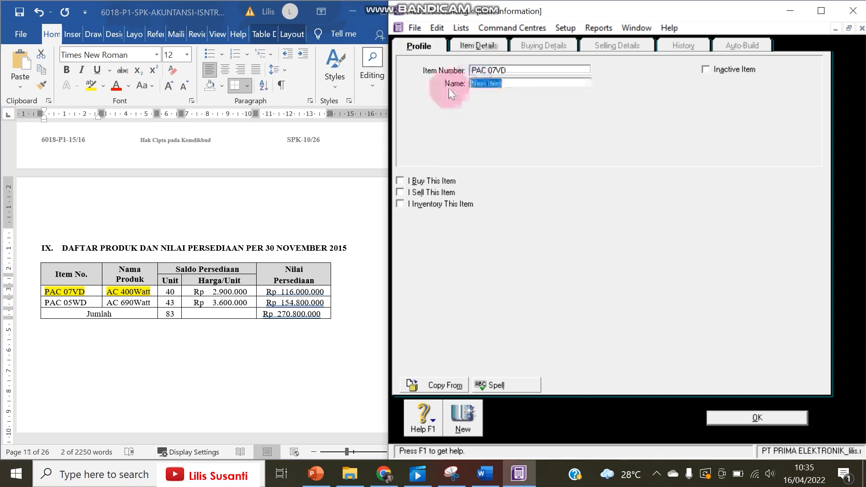
Step: Name item PAC 07VD AC 400Watt, copying the product name from the Word table
{"action": "left_click", "coordinate": [124, 290]}
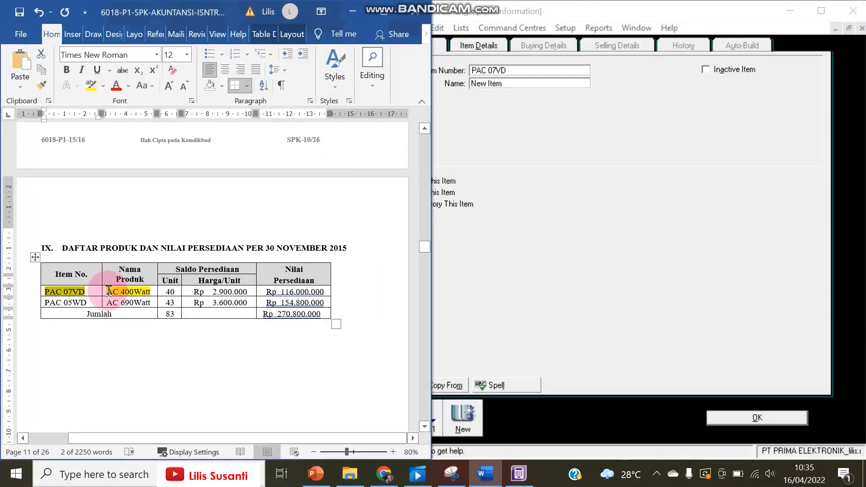
{"action": "left_click_drag", "start_coordinate": [108, 291], "coordinate": [148, 292]}
{"action": "key", "text": "ctrl+c"}
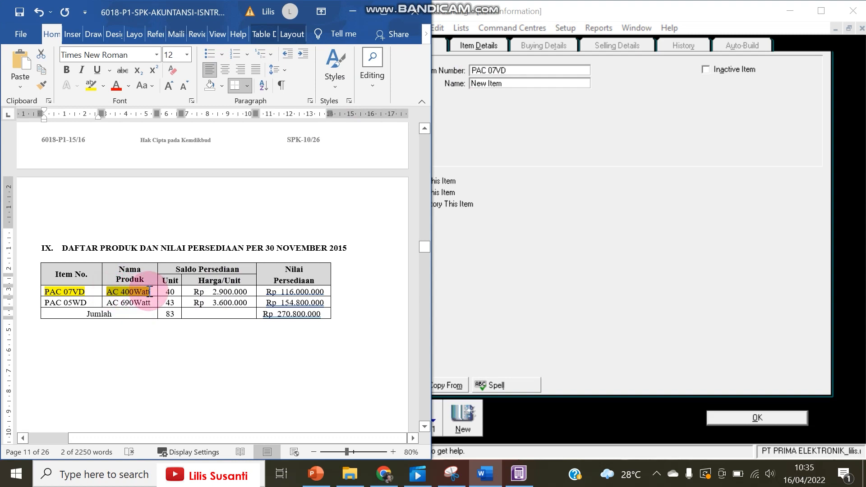
{"action": "left_click", "coordinate": [500, 86]}
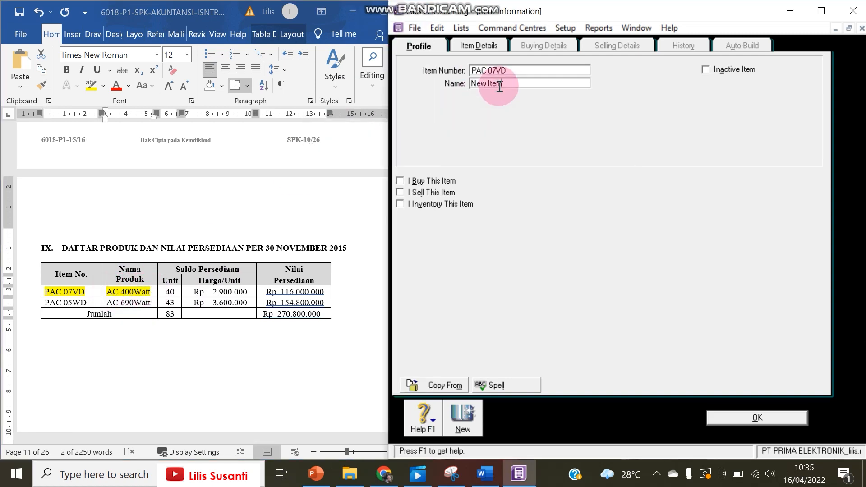
{"action": "left_click_drag", "start_coordinate": [500, 86], "coordinate": [435, 77]}
{"action": "key", "text": "ctrl+v"}
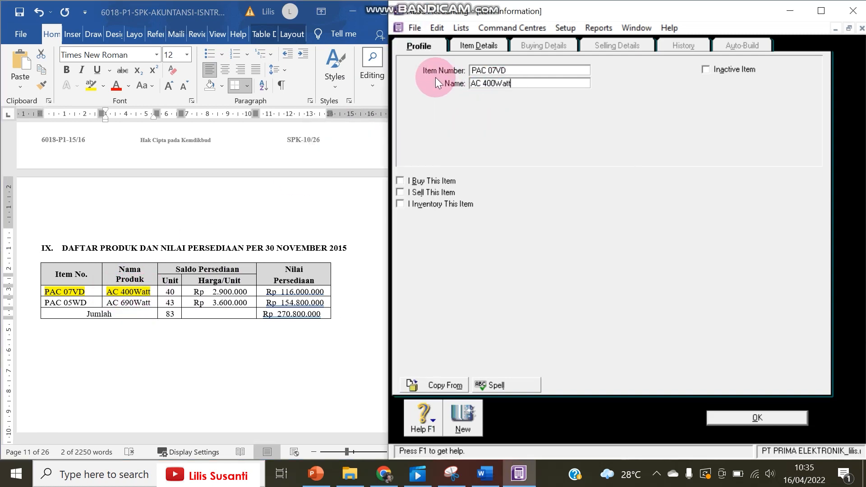
Step: Mark item PAC 07VD as bought, sold and inventoried
{"action": "left_click", "coordinate": [397, 181]}
{"action": "left_click", "coordinate": [398, 193]}
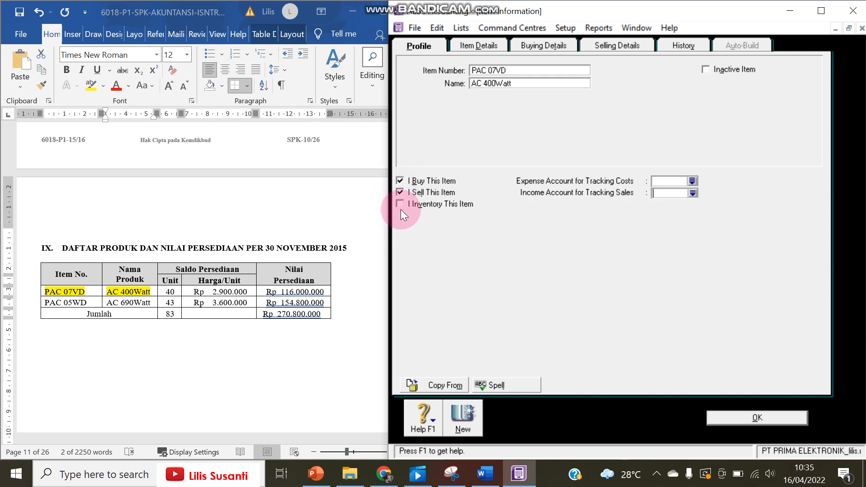
{"action": "left_click", "coordinate": [399, 204]}
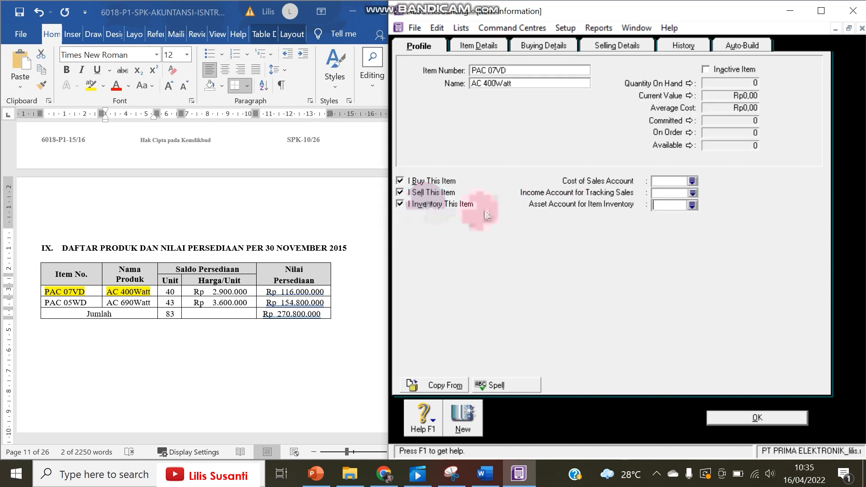
{"action": "left_click", "coordinate": [233, 231]}
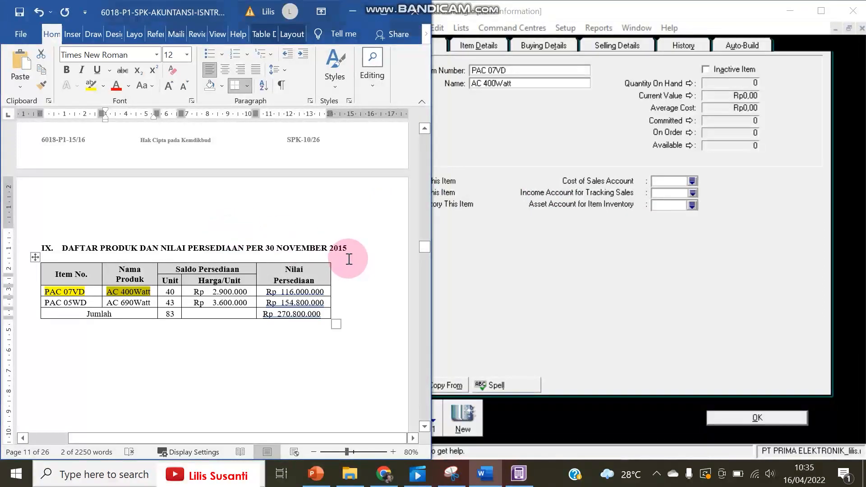
{"action": "left_click", "coordinate": [478, 172]}
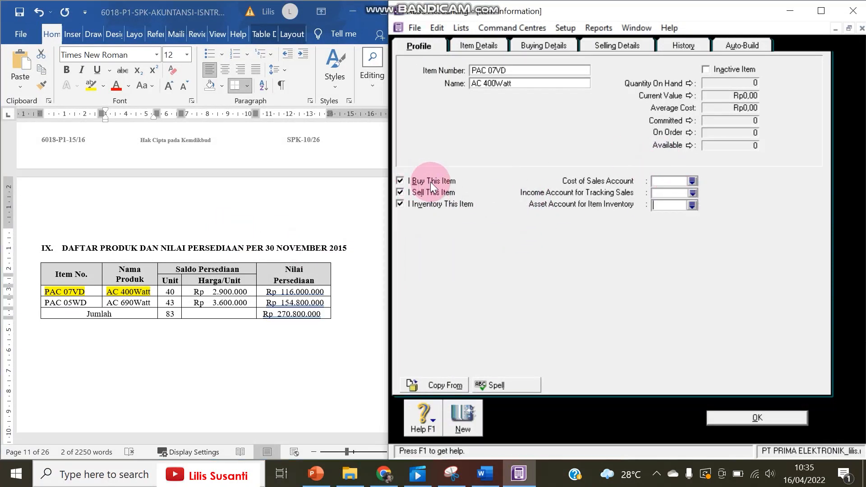
Step: Assign 5-1100 Cost of Goods Sold as PAC 07VD's cost of sales account and 4-1100 Sales of Merchandise as its income account
{"action": "left_click", "coordinate": [693, 181]}
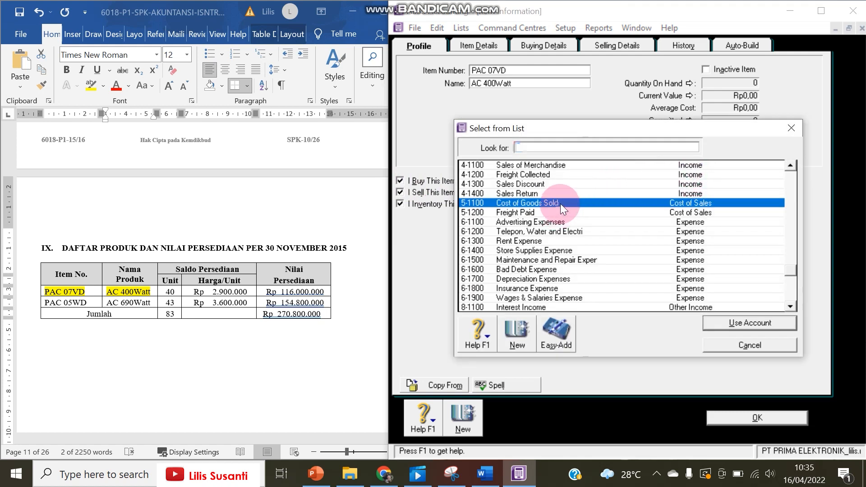
{"action": "double_click", "coordinate": [560, 204]}
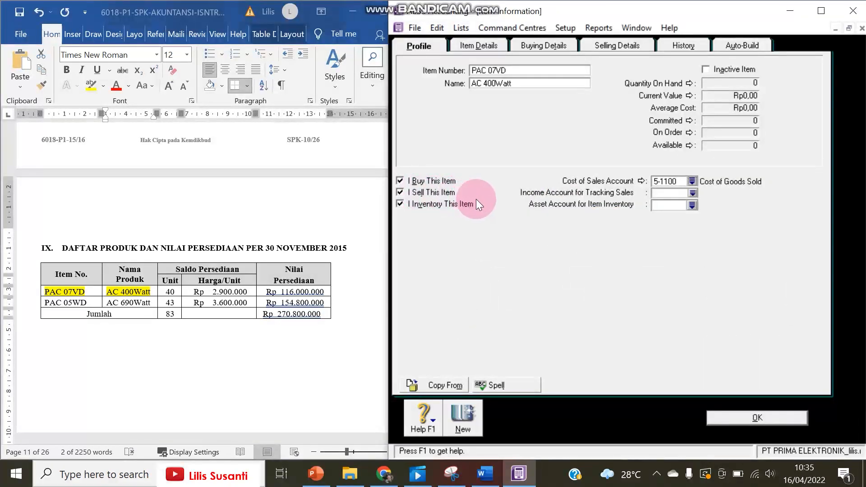
{"action": "left_click", "coordinate": [693, 192]}
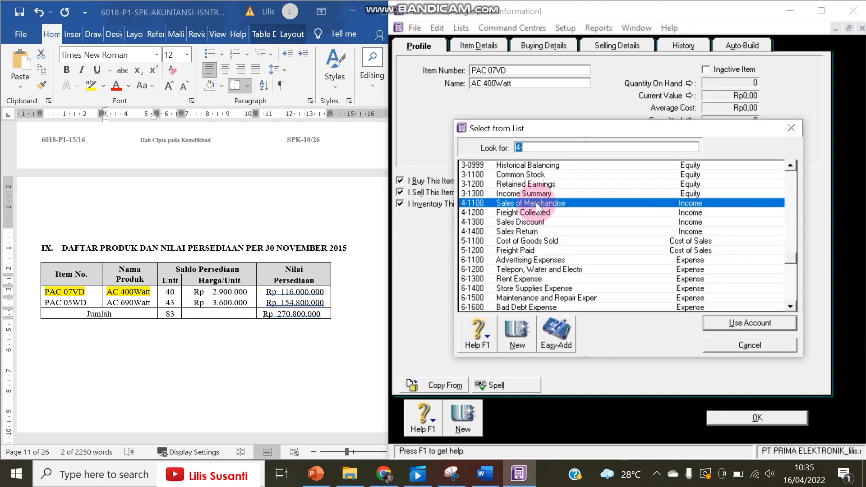
{"action": "double_click", "coordinate": [536, 202]}
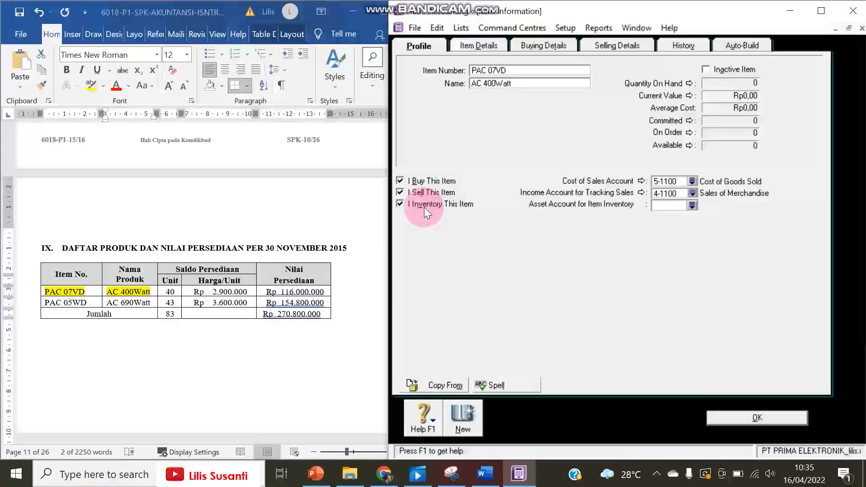
Step: Assign 1-1500 Merchandise Inventory as PAC 07VD's asset account for item inventory
{"action": "left_click", "coordinate": [692, 205]}
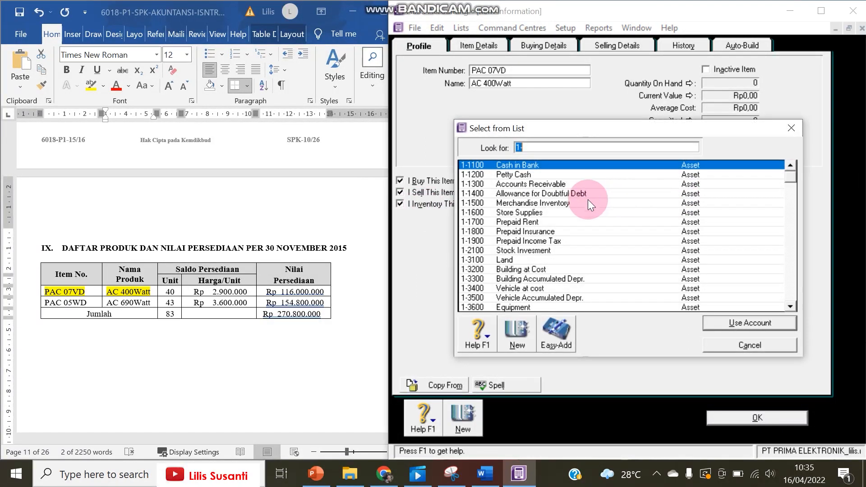
{"action": "double_click", "coordinate": [558, 205]}
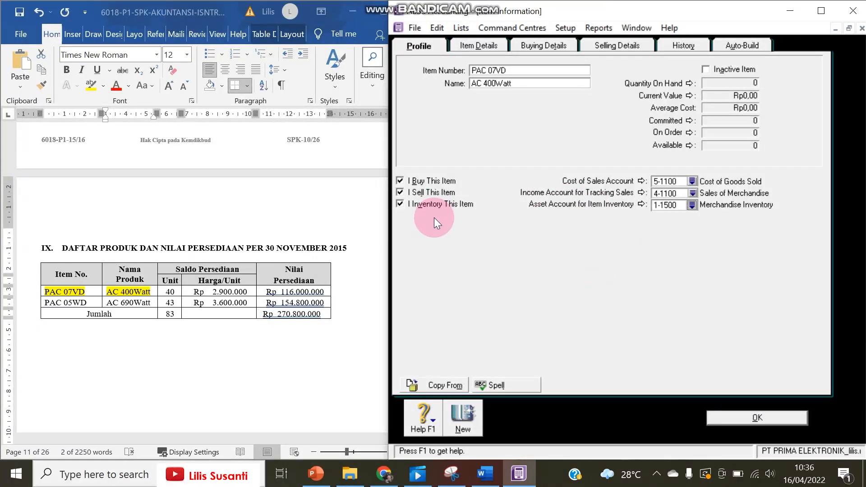
{"action": "left_click", "coordinate": [182, 239]}
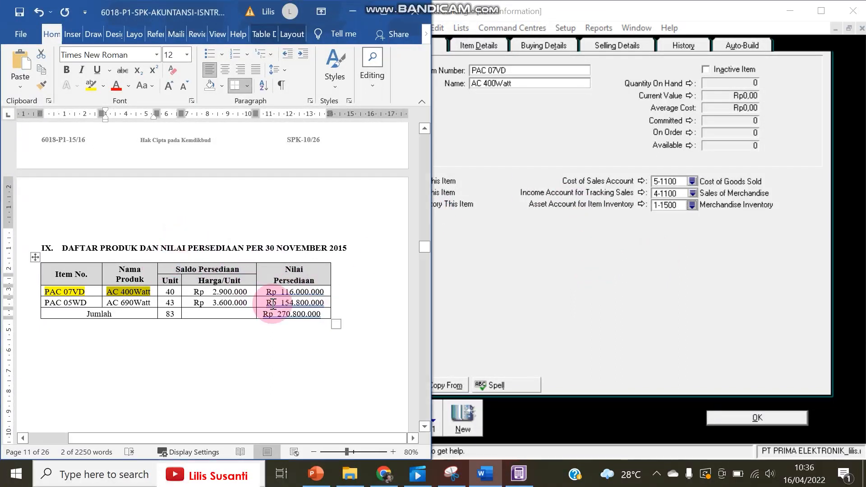
{"action": "left_click", "coordinate": [608, 252]}
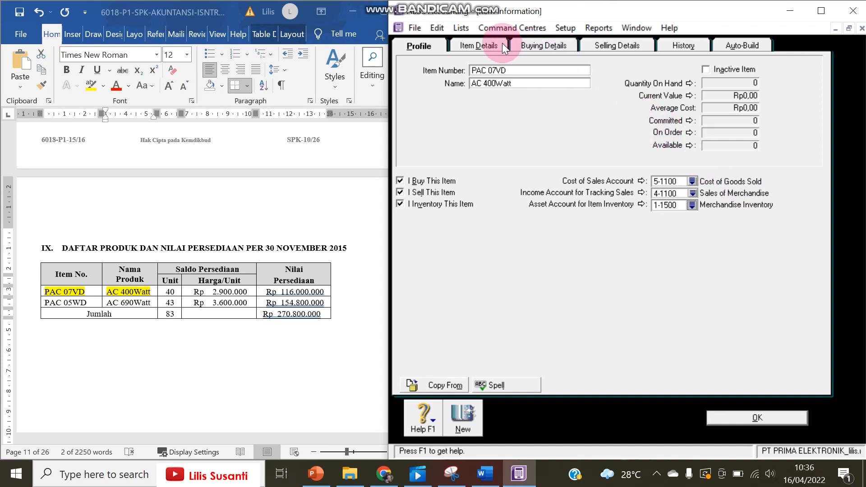
Step: Set PAC 07VD's buying unit of measure to Unit and its tax code when bought to VAT
{"action": "left_click", "coordinate": [534, 50]}
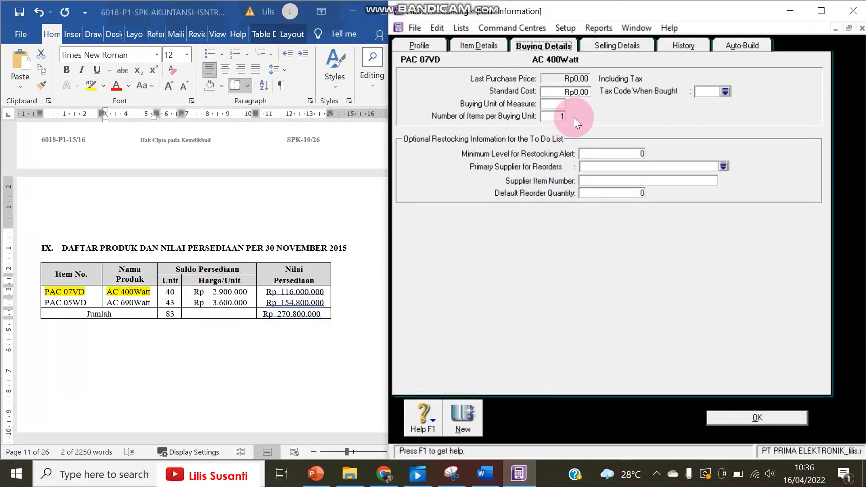
{"action": "left_click", "coordinate": [561, 104]}
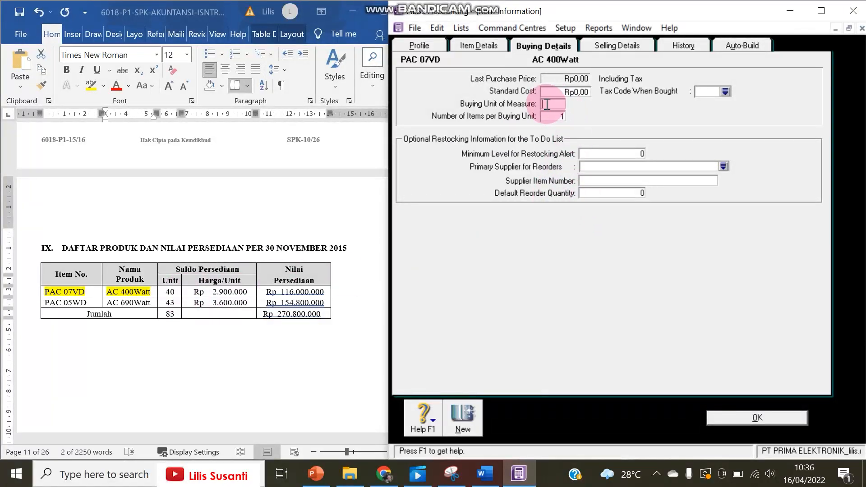
{"action": "type", "text": "Unit"}
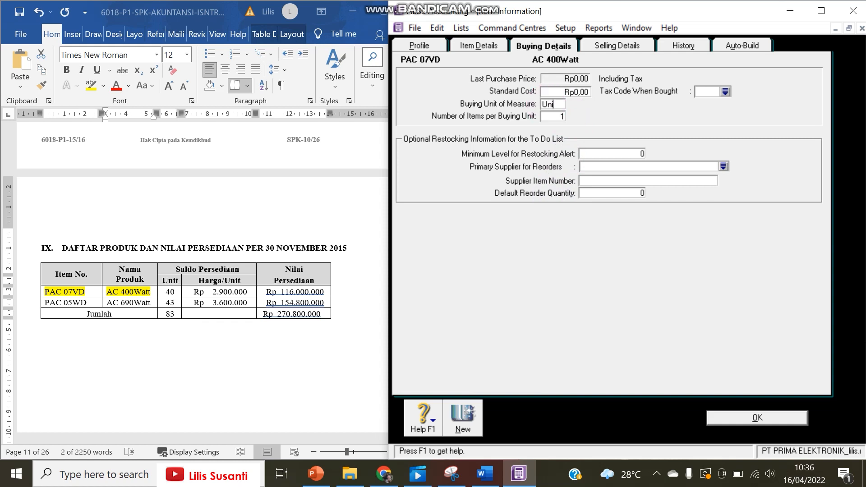
{"action": "left_click", "coordinate": [700, 92]}
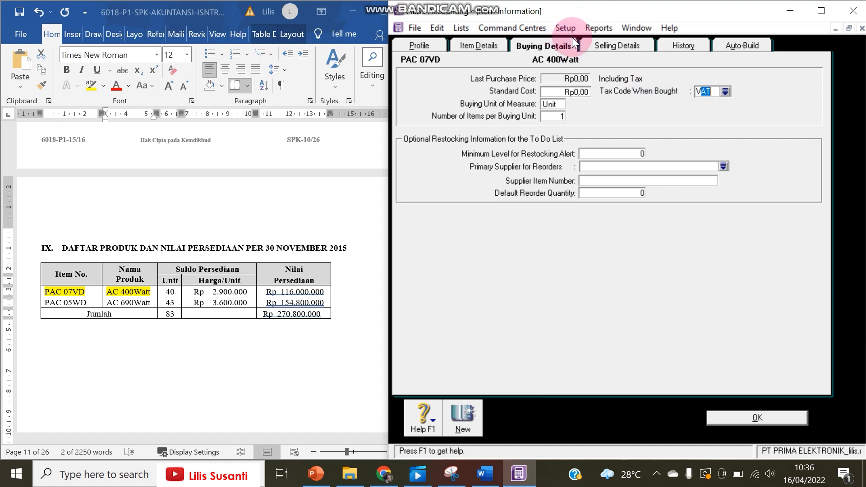
Step: Set PAC 07VD's tax code when sold to VAT and its selling unit of measure to Unit, checking against the buying details
{"action": "left_click", "coordinate": [602, 47]}
{"action": "left_click", "coordinate": [686, 72]}
{"action": "type", "text": "VAT"}
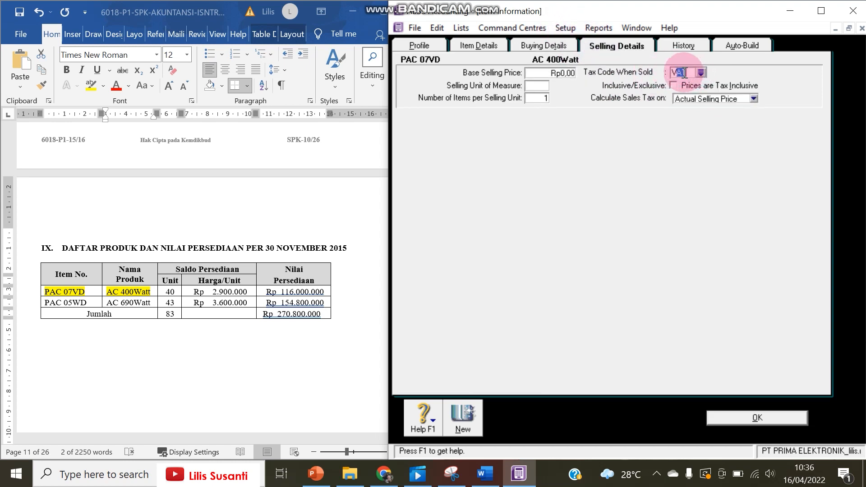
{"action": "left_click", "coordinate": [545, 85]}
{"action": "type", "text": "Unit"}
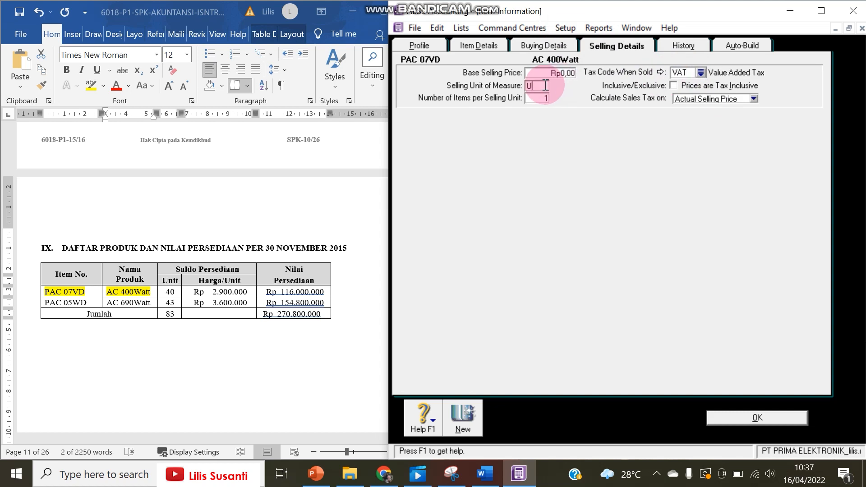
{"action": "left_click", "coordinate": [540, 99]}
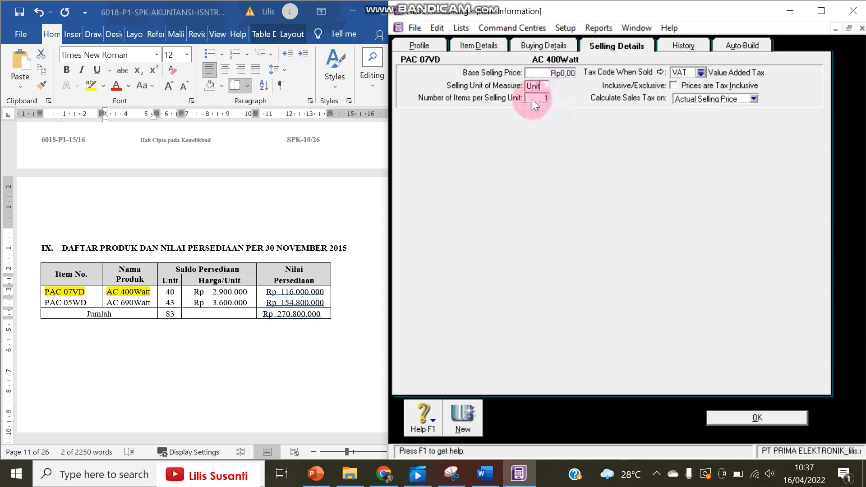
{"action": "left_click", "coordinate": [564, 45]}
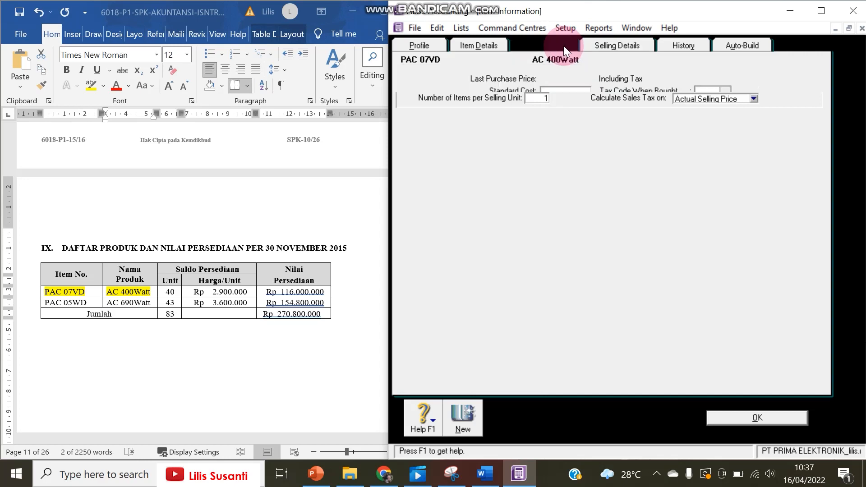
{"action": "left_click", "coordinate": [598, 48]}
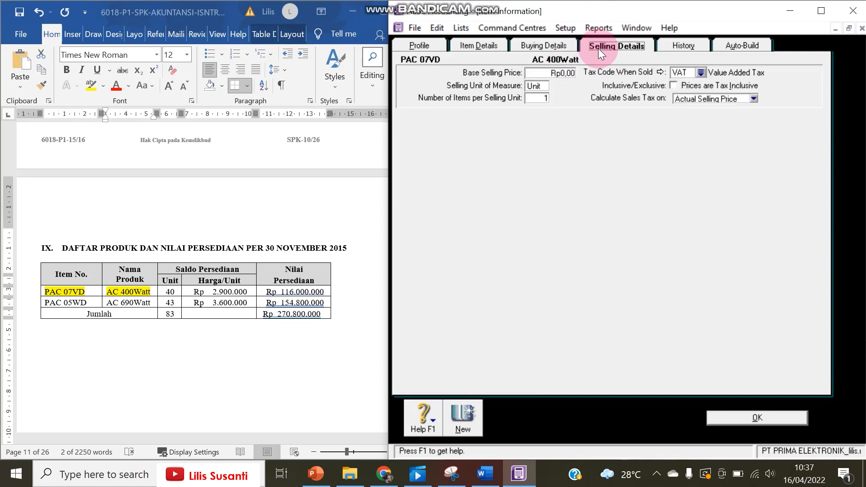
{"action": "left_click", "coordinate": [540, 46]}
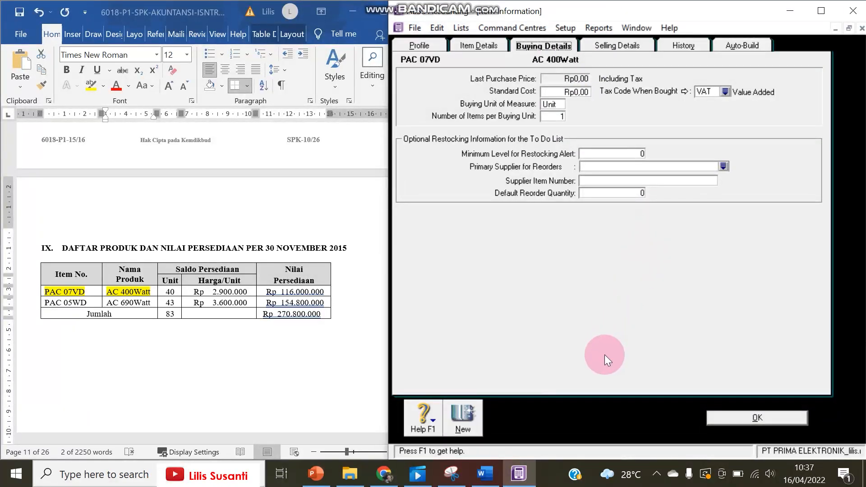
Step: Create another inventory item with item number PAC 05WD, copied from the Word product table
{"action": "left_click", "coordinate": [475, 408]}
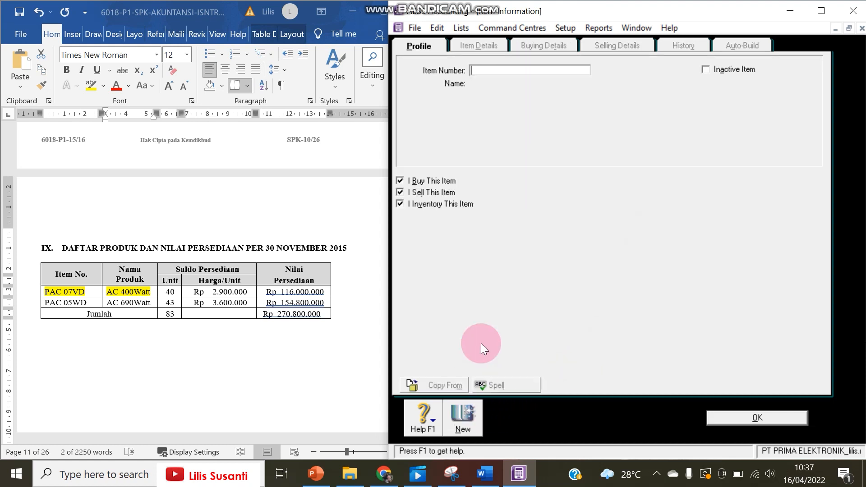
{"action": "left_click", "coordinate": [49, 298]}
{"action": "left_click_drag", "start_coordinate": [47, 301], "coordinate": [92, 300]}
{"action": "key", "text": "ctrl+c"}
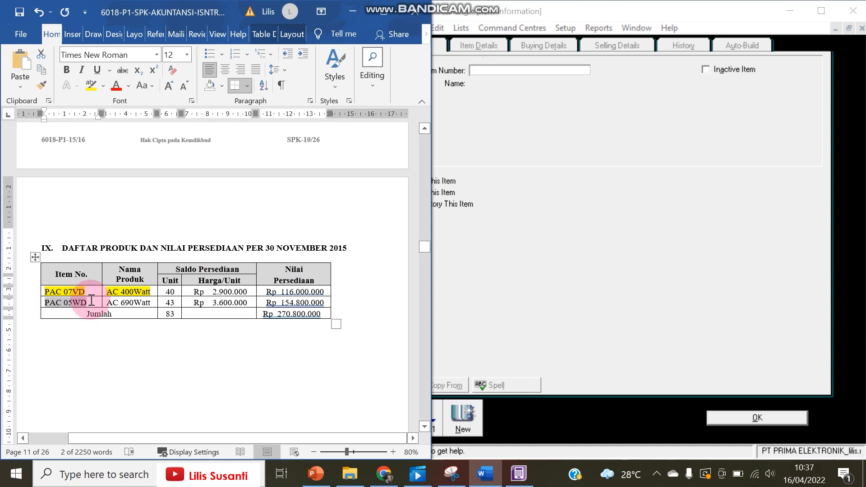
{"action": "left_click", "coordinate": [483, 107]}
{"action": "left_click", "coordinate": [492, 71]}
{"action": "key", "text": "ctrl+v"}
{"action": "key", "text": "Tab"}
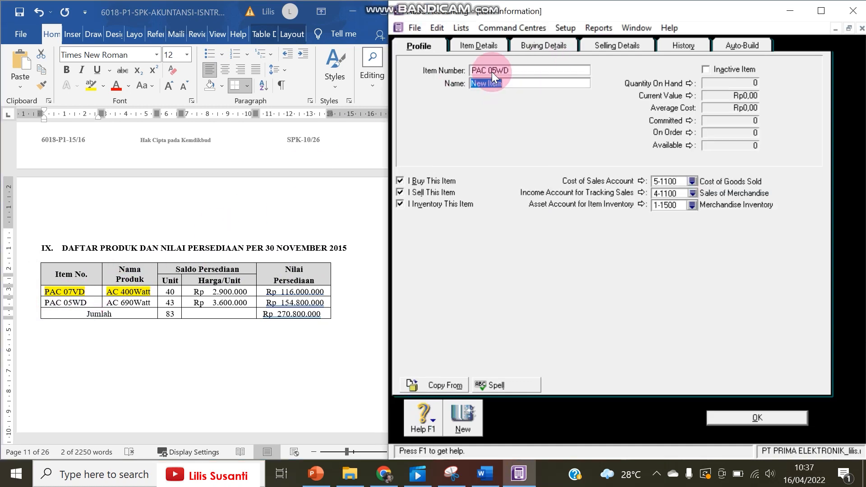
Step: Name item PAC 05WD AC 690Watt, copying the product name from the Word table
{"action": "left_click", "coordinate": [188, 255]}
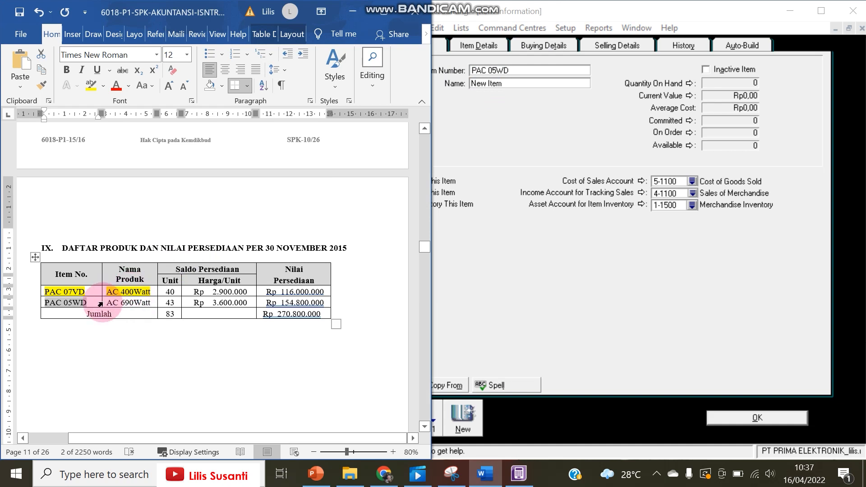
{"action": "left_click_drag", "start_coordinate": [109, 300], "coordinate": [151, 302]}
{"action": "key", "text": "ctrl+c"}
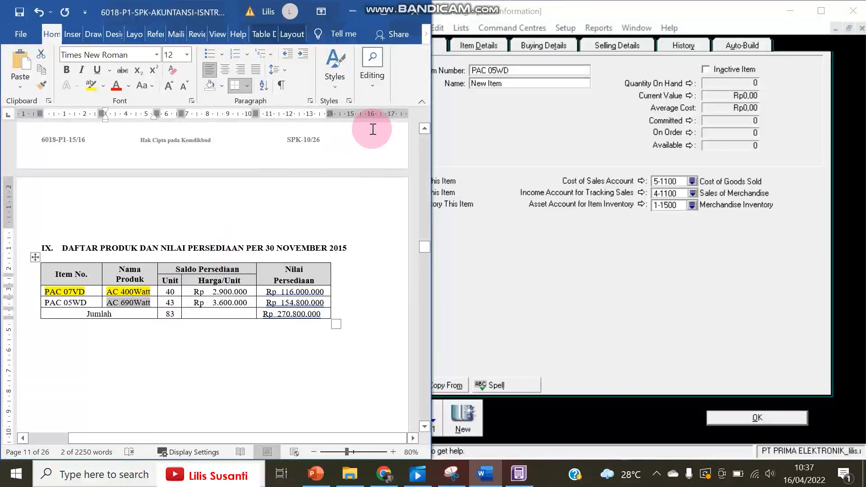
{"action": "left_click", "coordinate": [500, 92]}
{"action": "key", "text": "ctrl+v"}
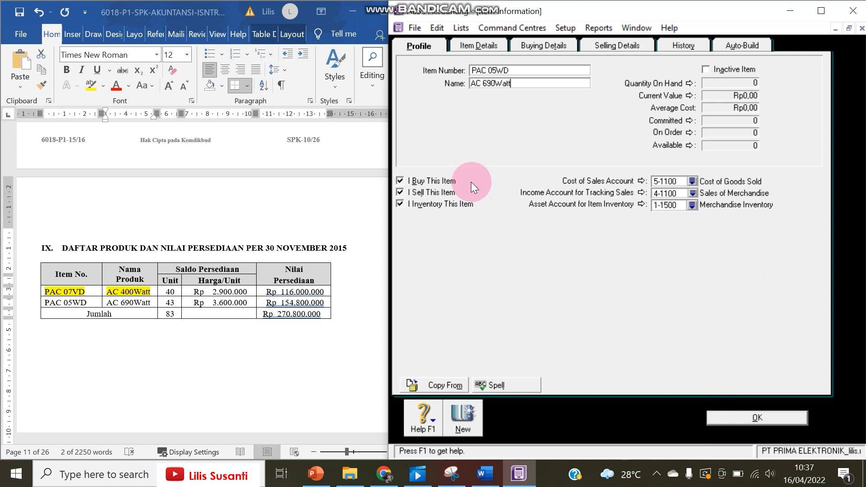
Step: Check PAC 05WD's buying and selling details, then save the item and close the items list
{"action": "left_click", "coordinate": [544, 47]}
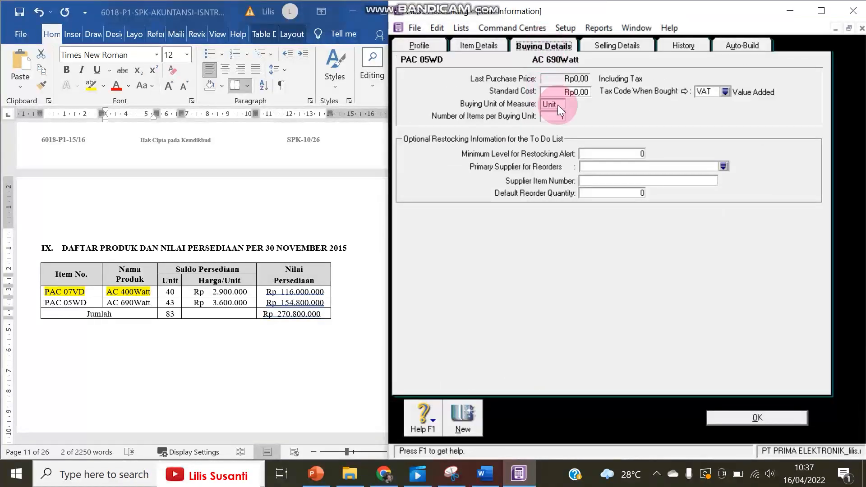
{"action": "left_click", "coordinate": [620, 46]}
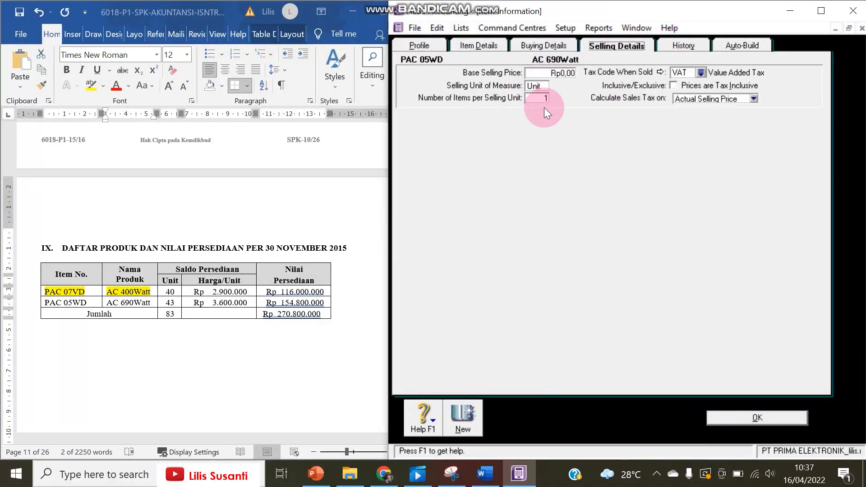
{"action": "left_click", "coordinate": [746, 419]}
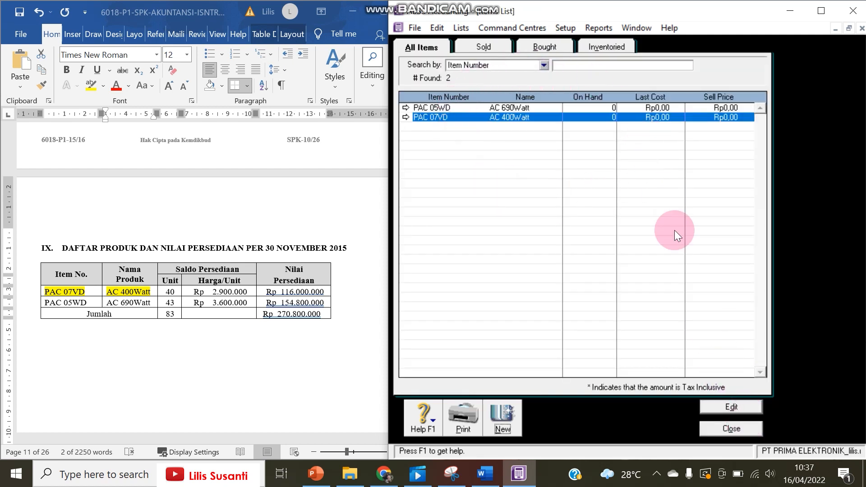
{"action": "left_click", "coordinate": [731, 430]}
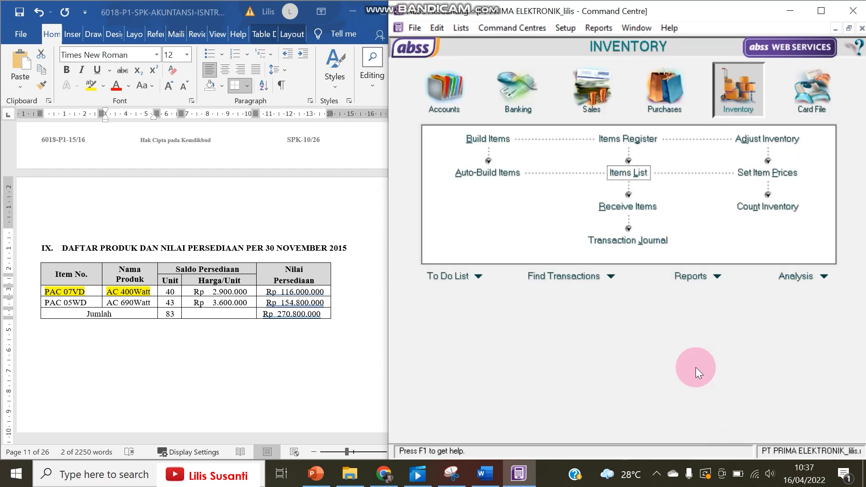
Step: Enter the inventory count as 43 for PAC 05WD and 40 for PAC 07VD
{"action": "left_click", "coordinate": [746, 207]}
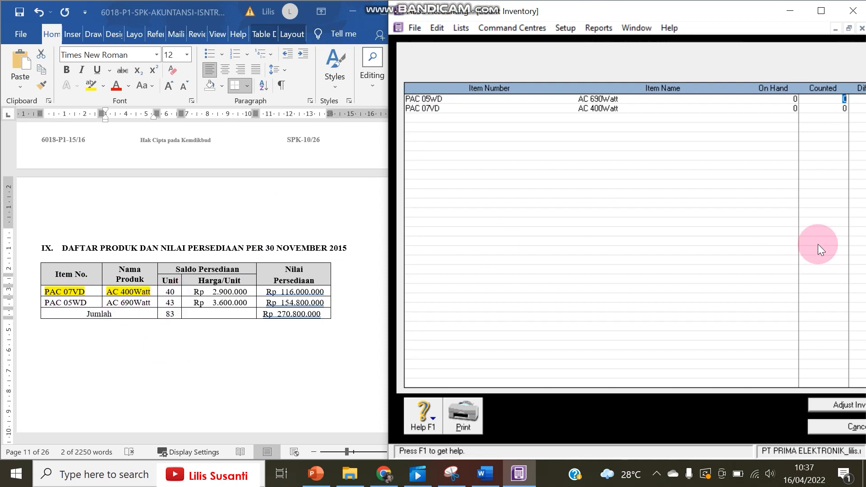
{"action": "type", "text": "43"}
{"action": "key", "text": "Tab"}
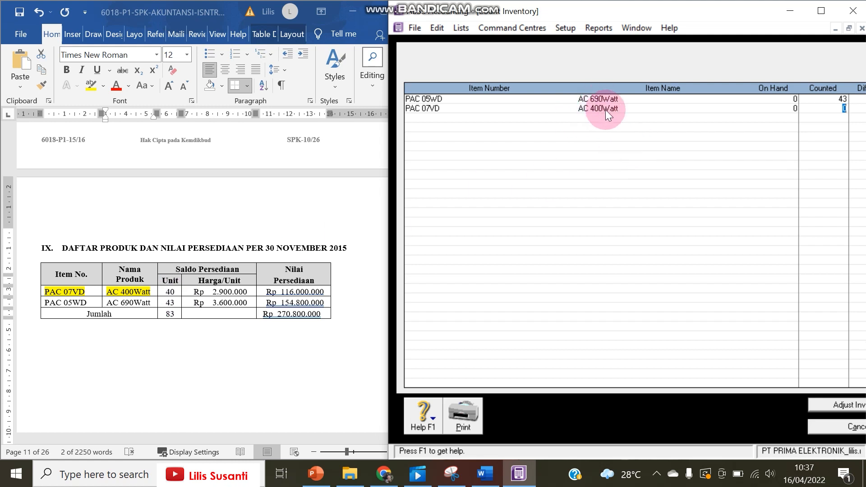
{"action": "type", "text": "40"}
{"action": "left_click", "coordinate": [586, 112]}
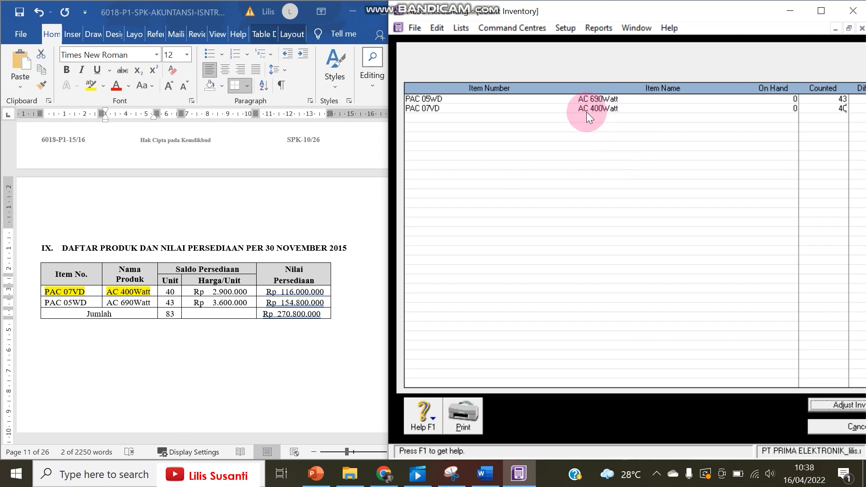
Step: Start adjusting the counted inventory as opening balances, with 1-1500 Merchandise Inventory as the default adjustment account
{"action": "left_click", "coordinate": [822, 406]}
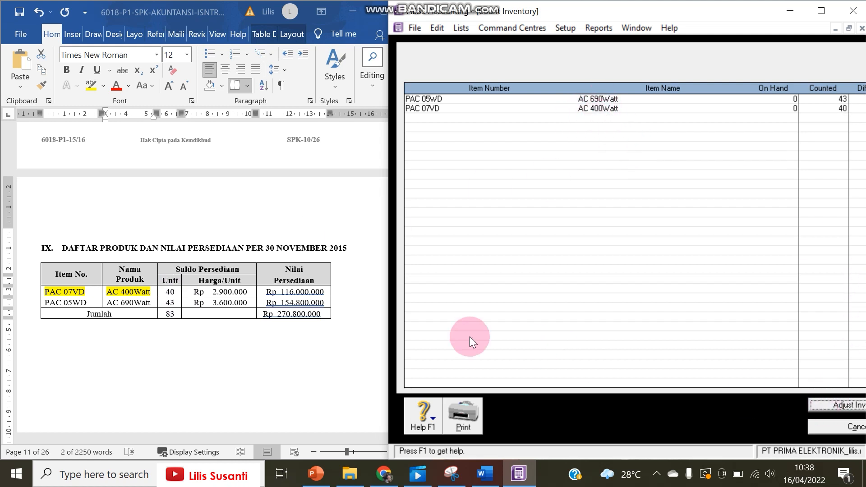
{"action": "left_click_drag", "start_coordinate": [387, 309], "coordinate": [334, 311]}
{"action": "left_click", "coordinate": [784, 397]}
{"action": "left_click", "coordinate": [626, 280]}
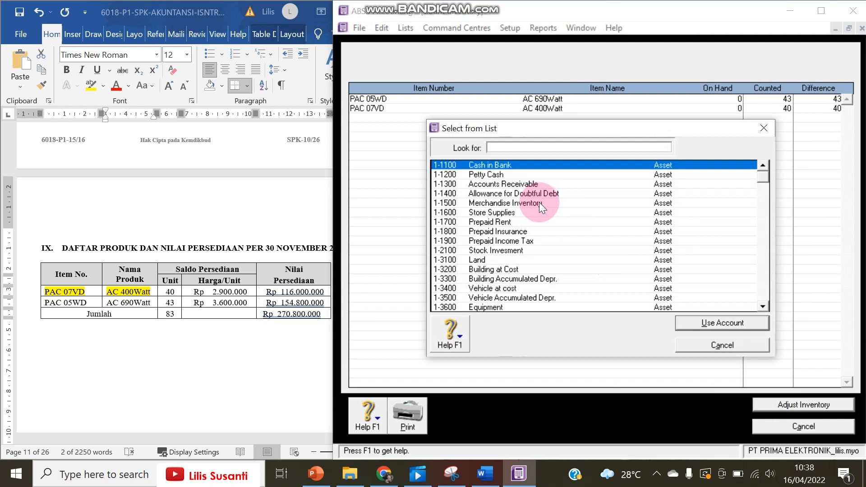
{"action": "left_click", "coordinate": [539, 203]}
{"action": "double_click", "coordinate": [540, 203]}
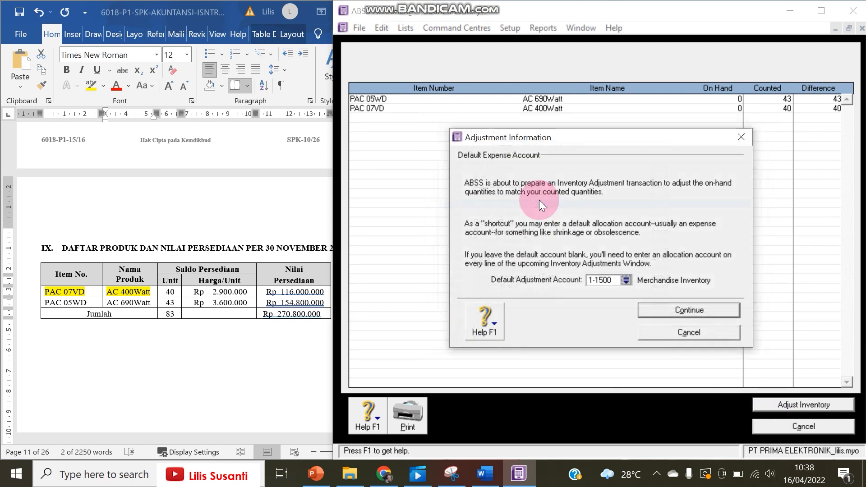
{"action": "left_click", "coordinate": [698, 311]}
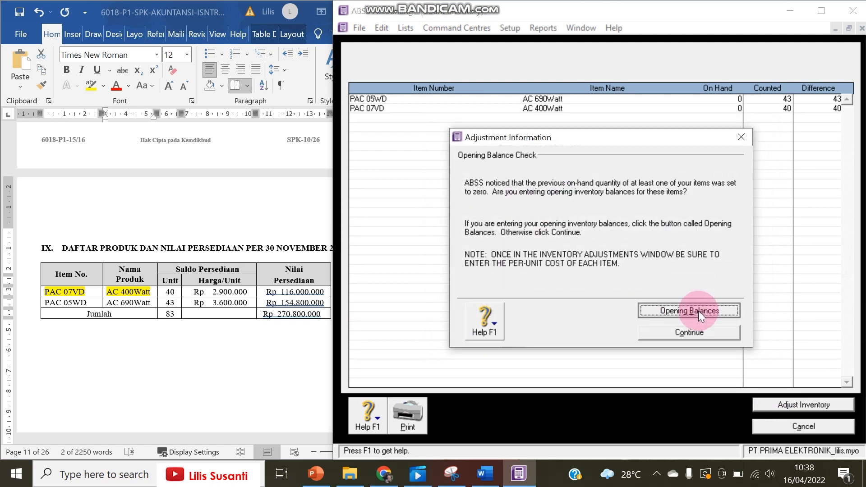
{"action": "left_click", "coordinate": [698, 311]}
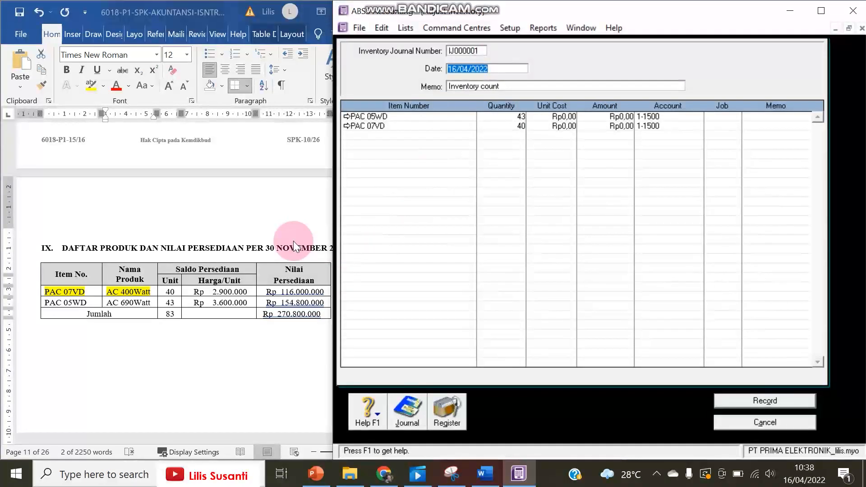
Step: Date the inventory adjustment 30/11/2015
{"action": "type", "text": "30/"}
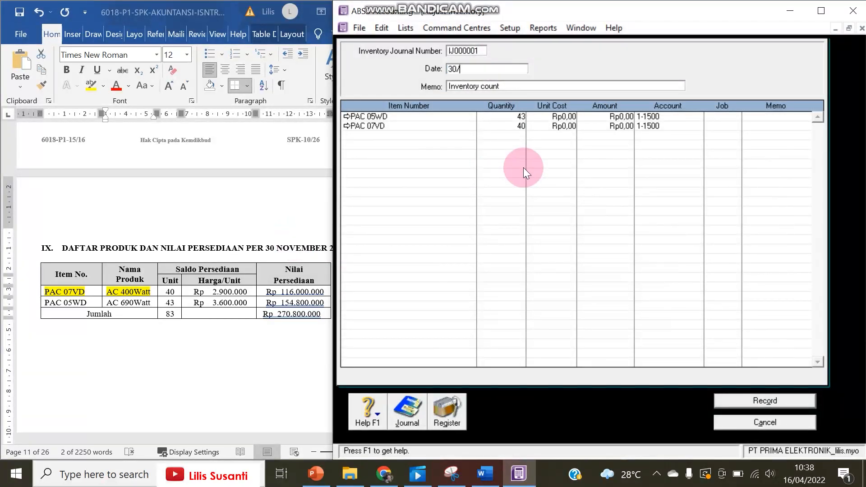
{"action": "type", "text": "11/20"}
{"action": "left_click", "coordinate": [277, 230]}
{"action": "left_click", "coordinate": [491, 69]}
{"action": "type", "text": "15"}
{"action": "key", "text": "Tab"}
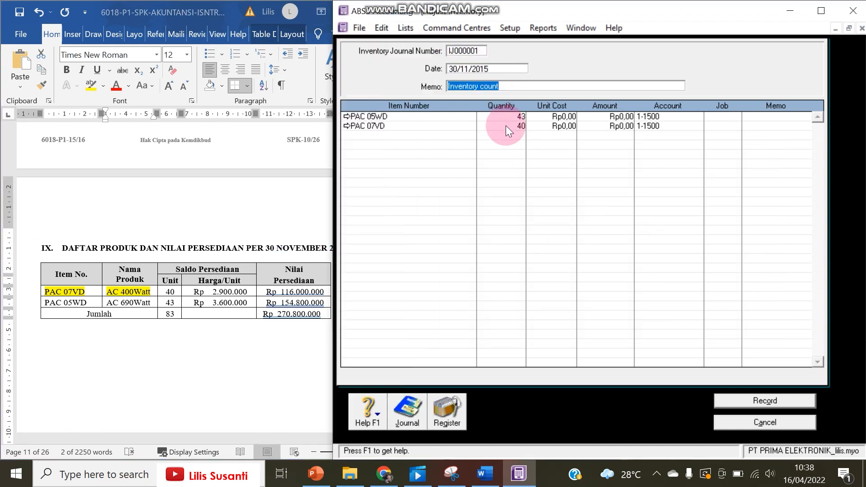
Step: Set the adjustment's unit costs to Rp3.600.000 for PAC 05WD and Rp2.900.000 for PAC 07VD
{"action": "left_click", "coordinate": [553, 118]}
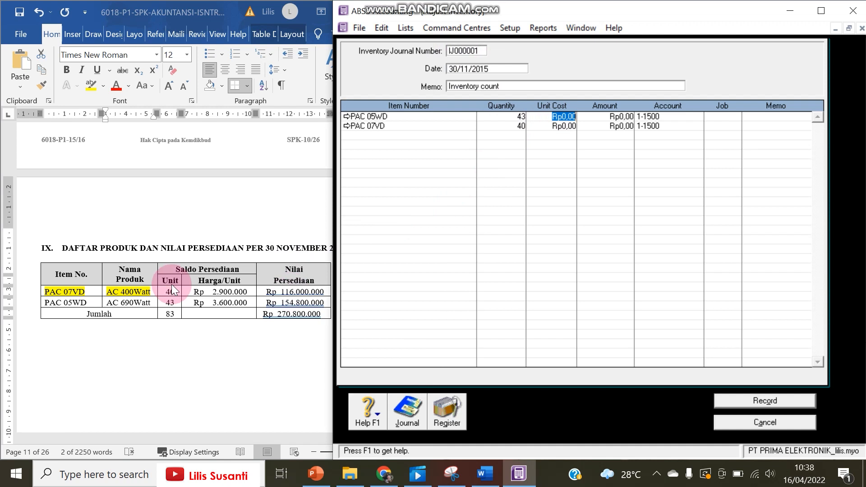
{"action": "type", "text": "2"}
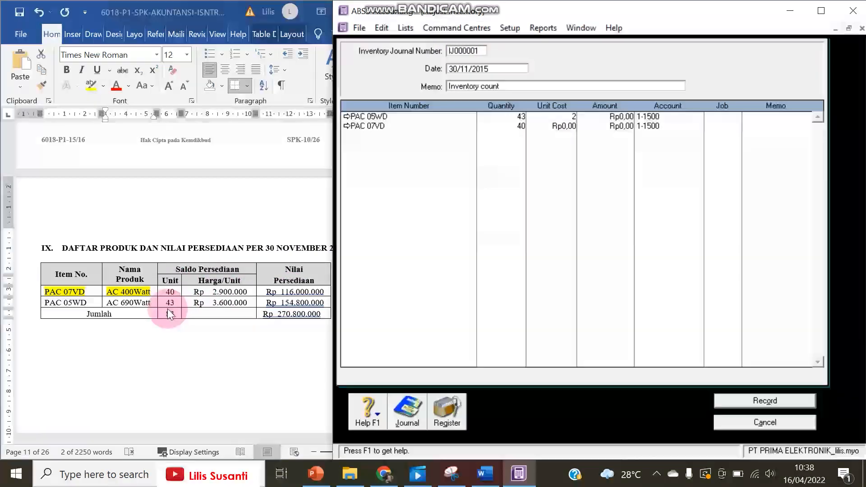
{"action": "key", "text": "BackSpace"}
{"action": "type", "text": "360000"}
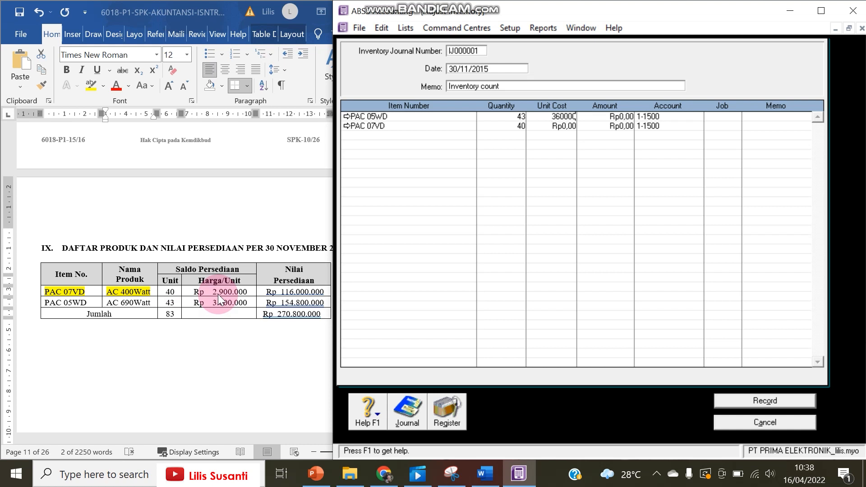
{"action": "key", "text": "Return"}
{"action": "key", "text": "Return"}
{"action": "type", "text": "40"}
{"action": "key", "text": "Return"}
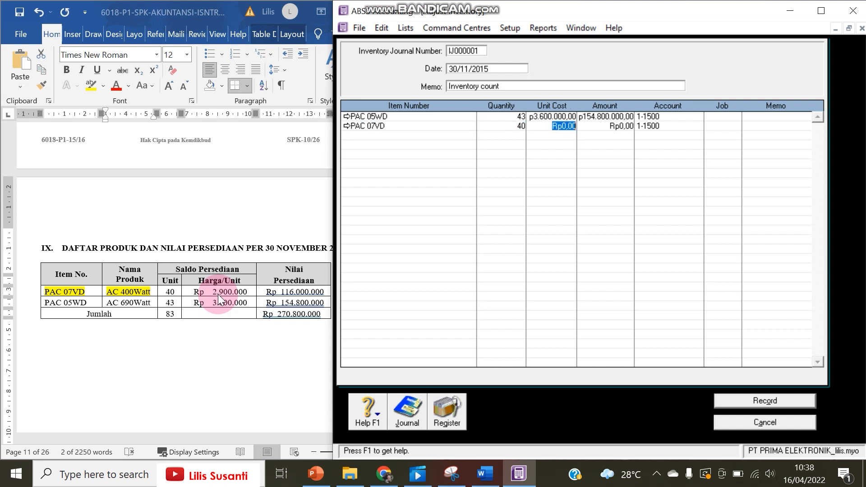
{"action": "type", "text": "2900000"}
{"action": "key", "text": "Return"}
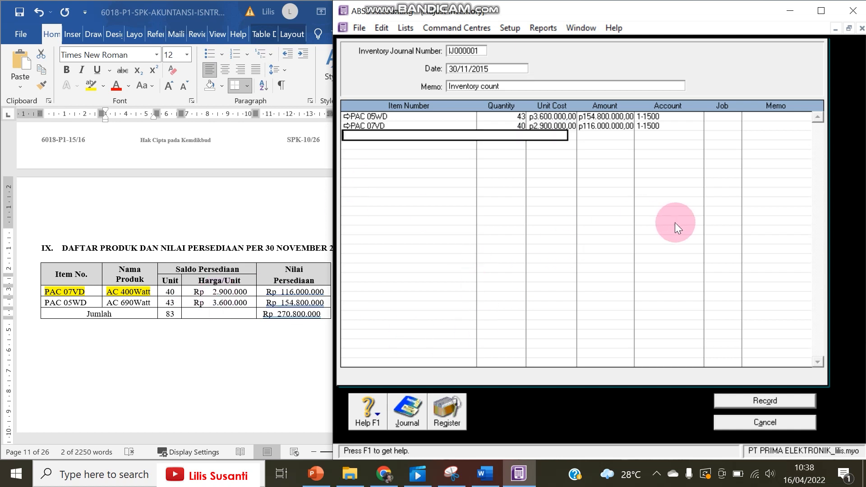
Step: Preview the inventory adjustment's recap against the Word table's inventory values, then record the adjustment
{"action": "key", "text": "ctrl+r"}
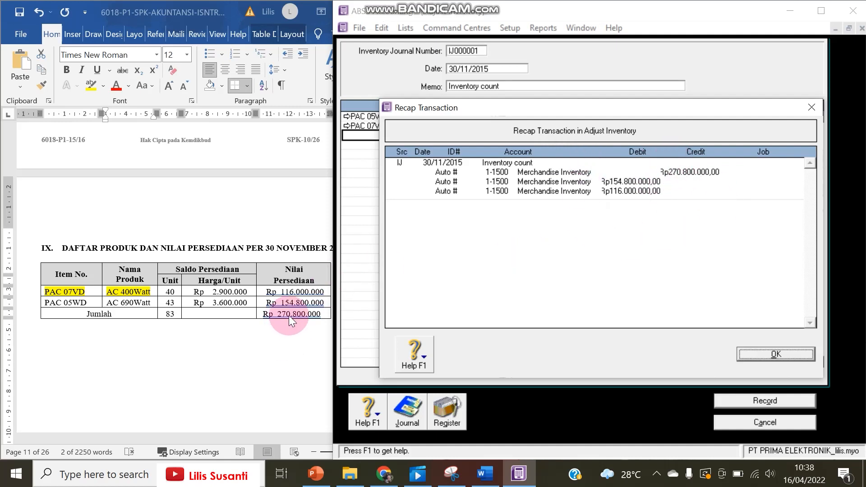
{"action": "left_click", "coordinate": [776, 355]}
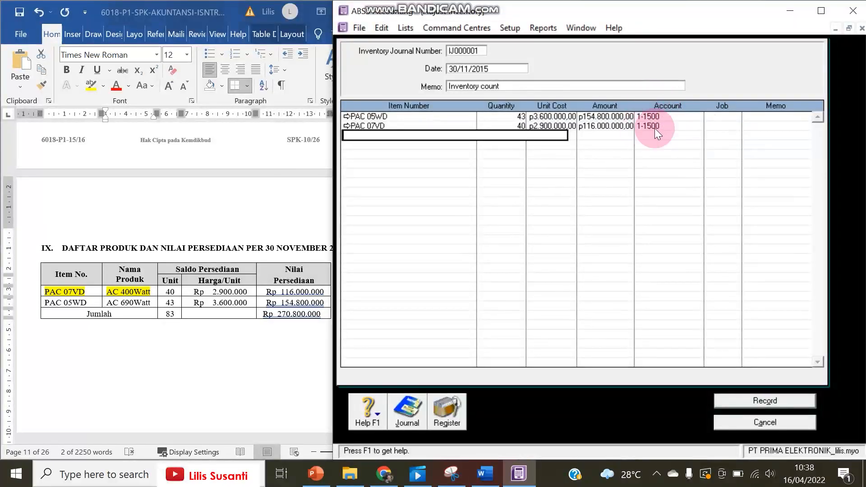
{"action": "left_click", "coordinate": [762, 402]}
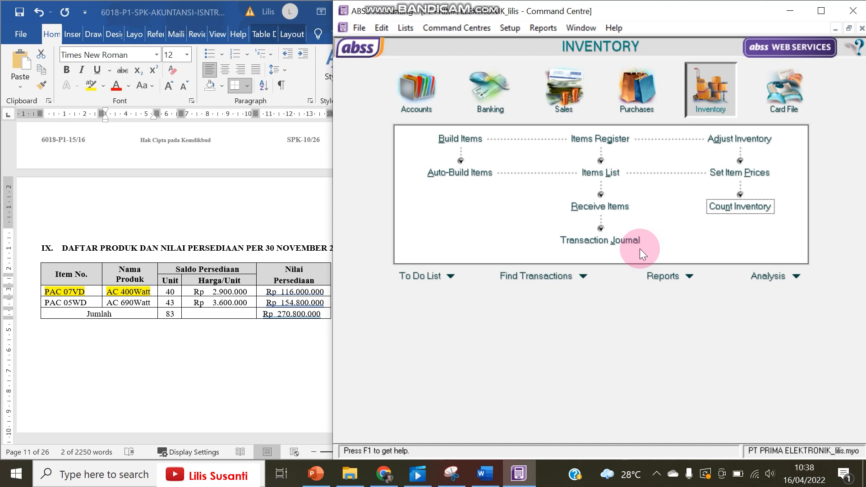
Step: Check the on-hand quantities against the inventory count, close it without adjusting, and open the inventory transaction journal
{"action": "left_click", "coordinate": [724, 203]}
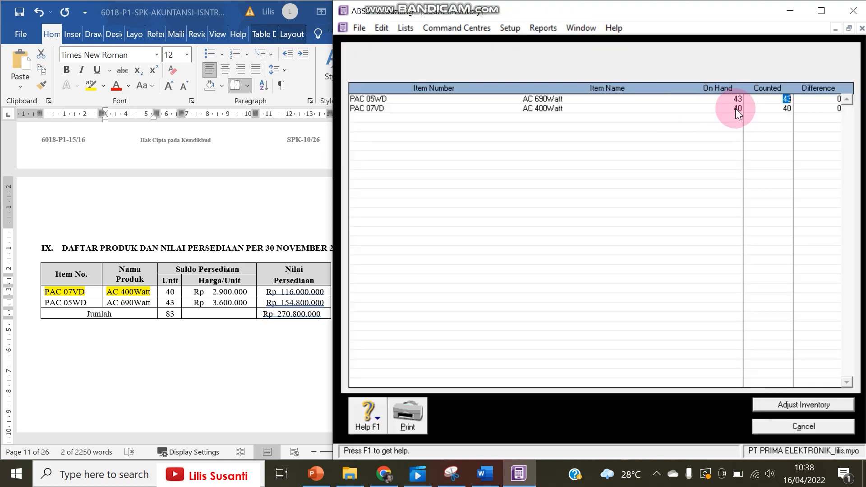
{"action": "left_click", "coordinate": [805, 427]}
{"action": "left_click", "coordinate": [593, 245]}
{"action": "left_click", "coordinate": [594, 47]}
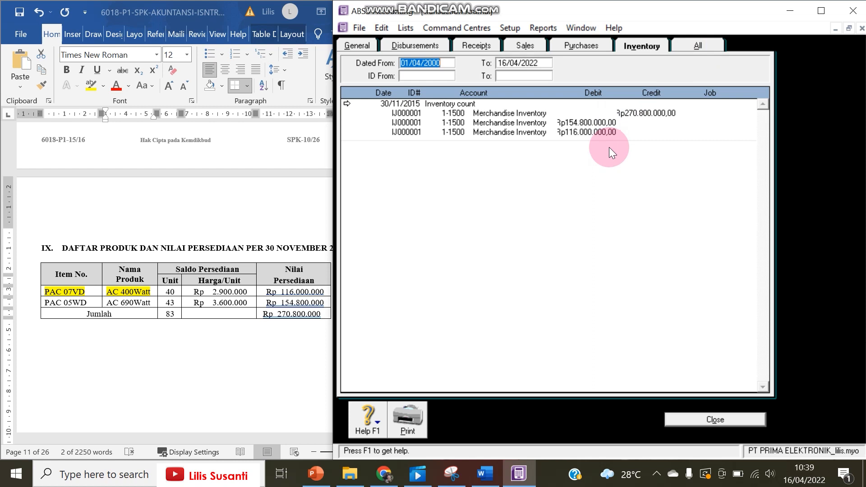
Step: Review the sales, purchases and inventory journals, inspect the 30/11/2015 inventory count entry, and leave it without changes
{"action": "left_click", "coordinate": [529, 47]}
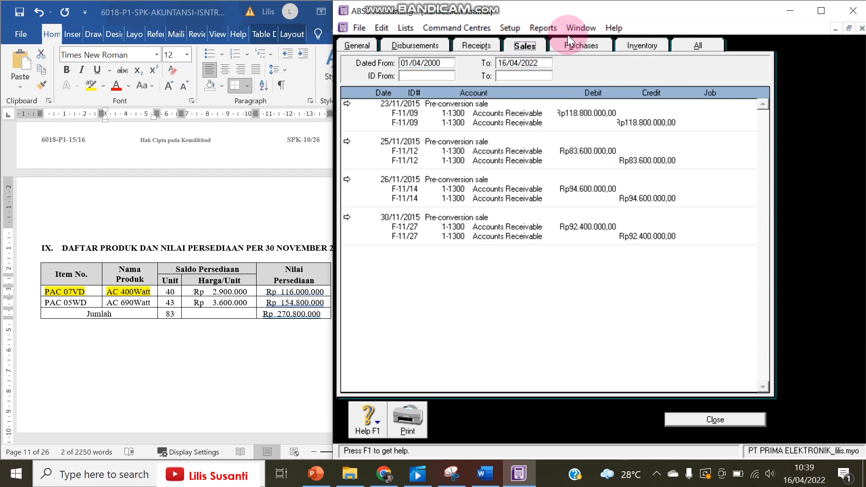
{"action": "left_click", "coordinate": [579, 45]}
{"action": "left_click", "coordinate": [643, 45]}
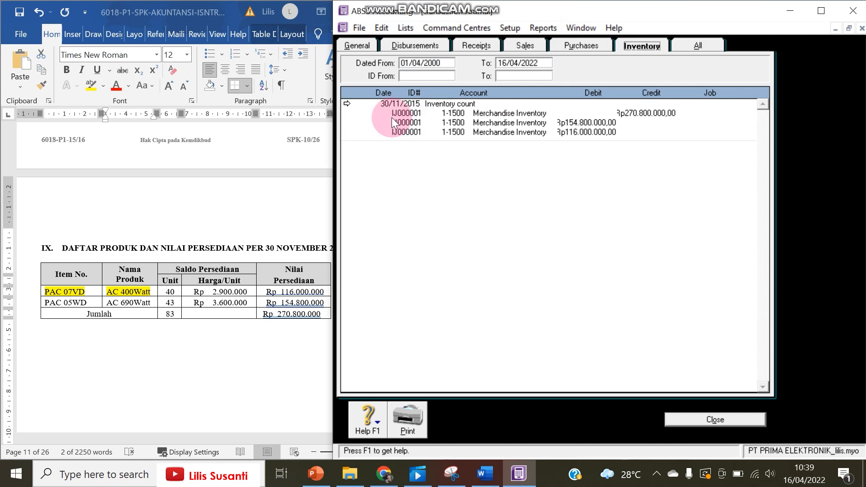
{"action": "left_click", "coordinate": [348, 105]}
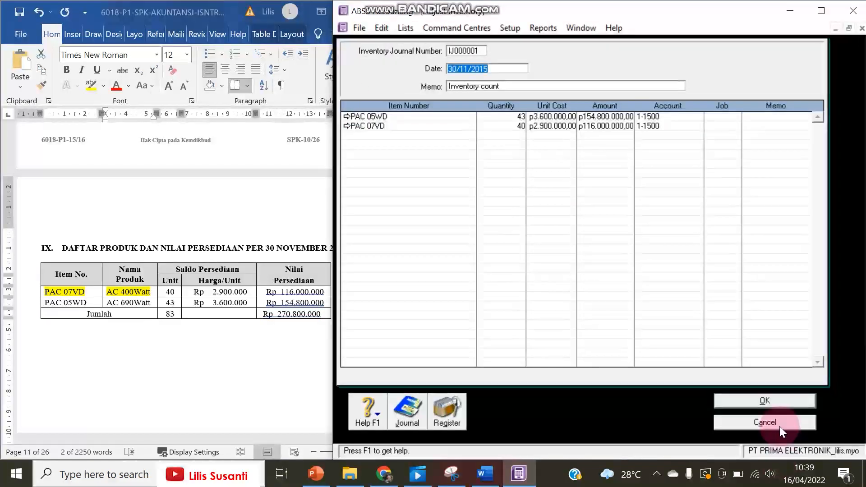
{"action": "left_click", "coordinate": [779, 424]}
Step: List all journal transactions and widen the Word window to compare them with the supplier payables and customer receivables balance tables
{"action": "left_click", "coordinate": [698, 46]}
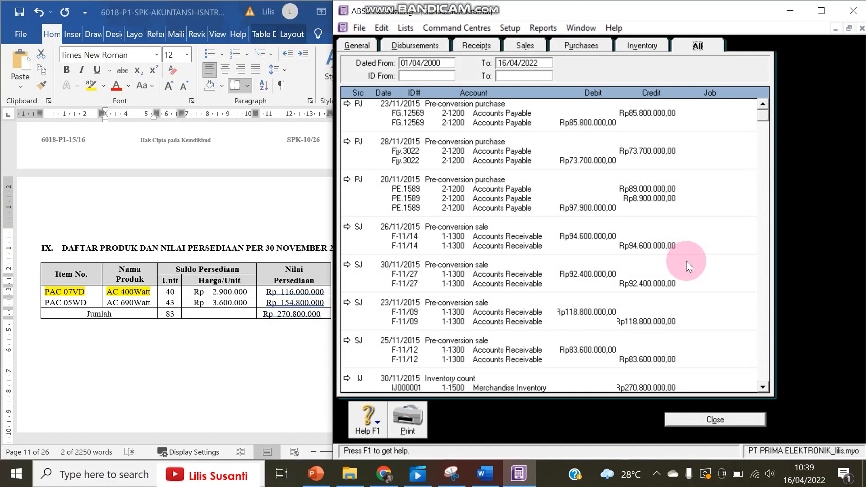
{"action": "left_click_drag", "start_coordinate": [331, 165], "coordinate": [404, 165]}
{"action": "left_click_drag", "start_coordinate": [429, 165], "coordinate": [431, 165]}
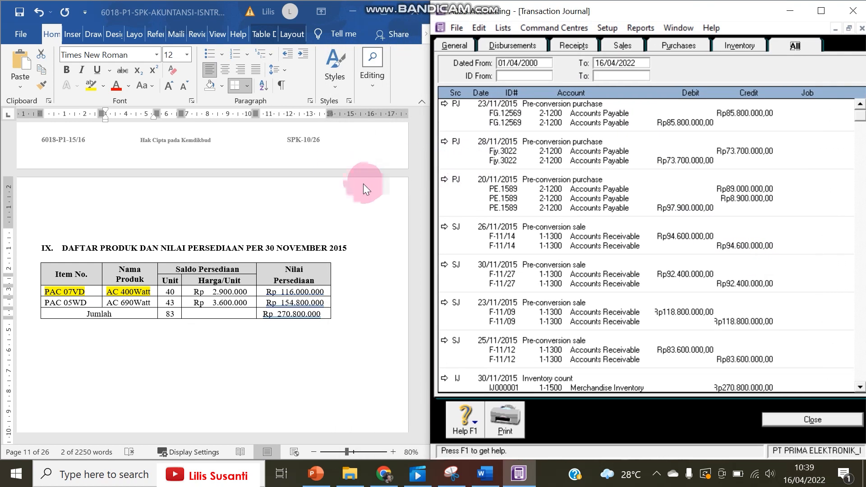
{"action": "scroll", "coordinate": [363, 183], "scroll_direction": "up", "scroll_amount": 10}
{"action": "scroll", "coordinate": [363, 183], "scroll_direction": "up", "scroll_amount": 5}
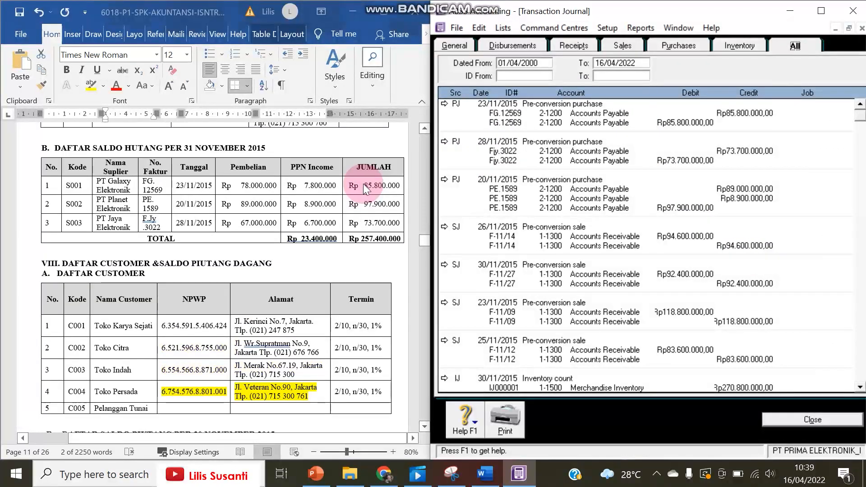
{"action": "scroll", "coordinate": [364, 183], "scroll_direction": "down", "scroll_amount": 3}
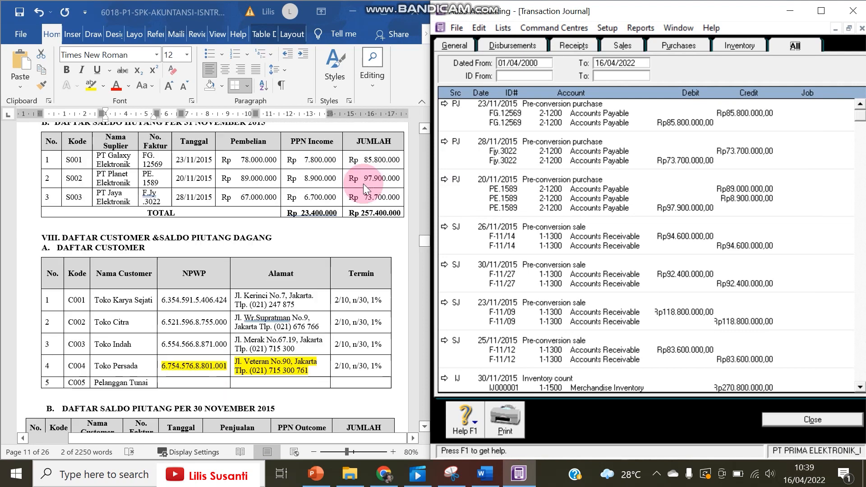